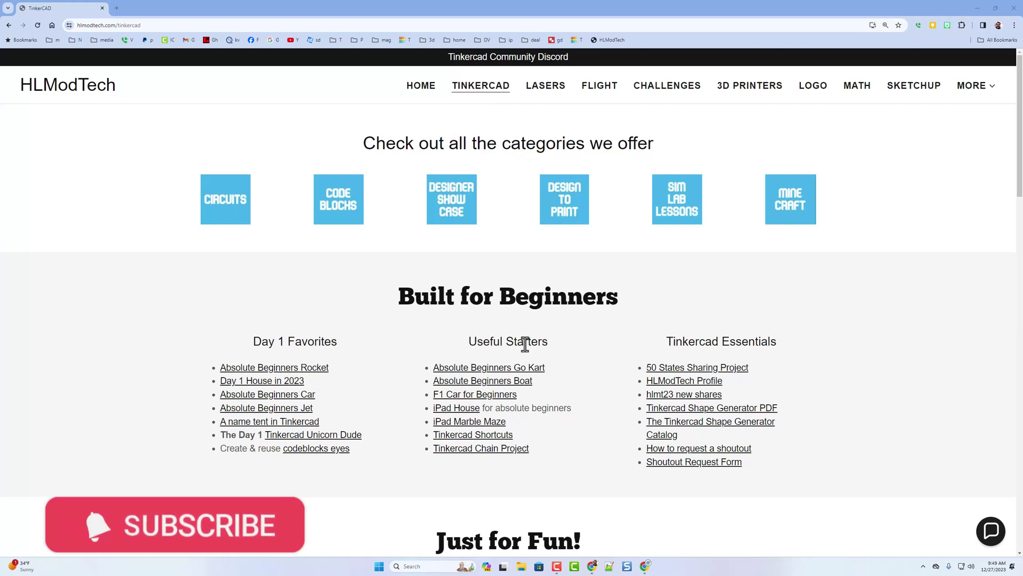
Open the HLModTech profile on Tinkercad and view its Domino Starter 2024 design.
{"action": "left_click", "coordinate": [682, 381]}
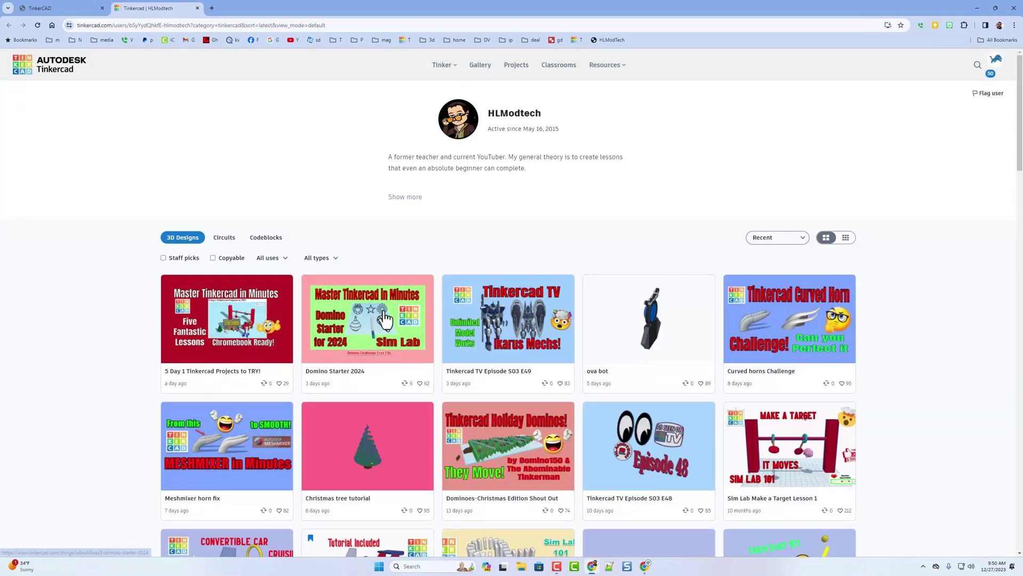
{"action": "left_click", "coordinate": [376, 329]}
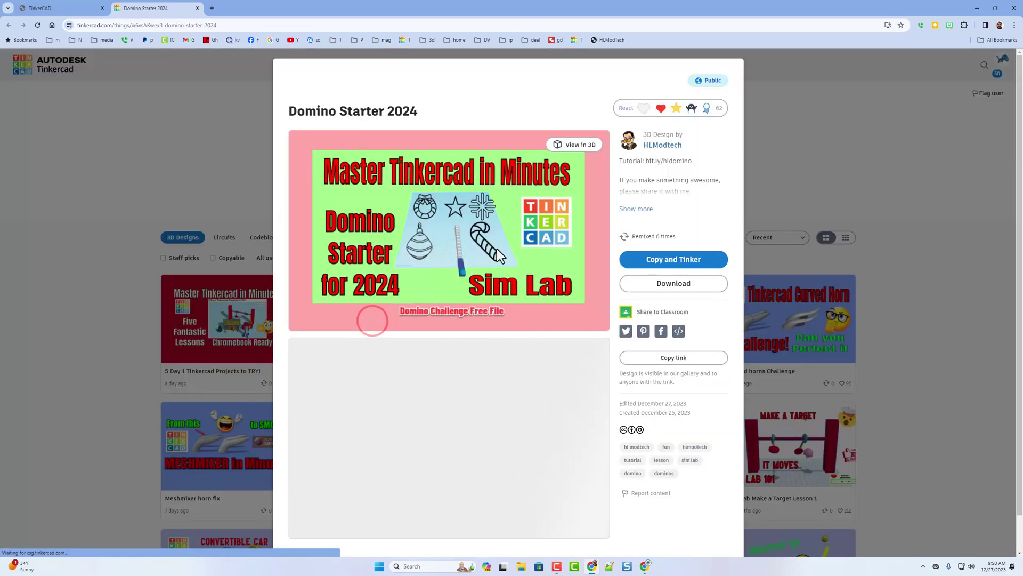
{"action": "left_click", "coordinate": [651, 106]}
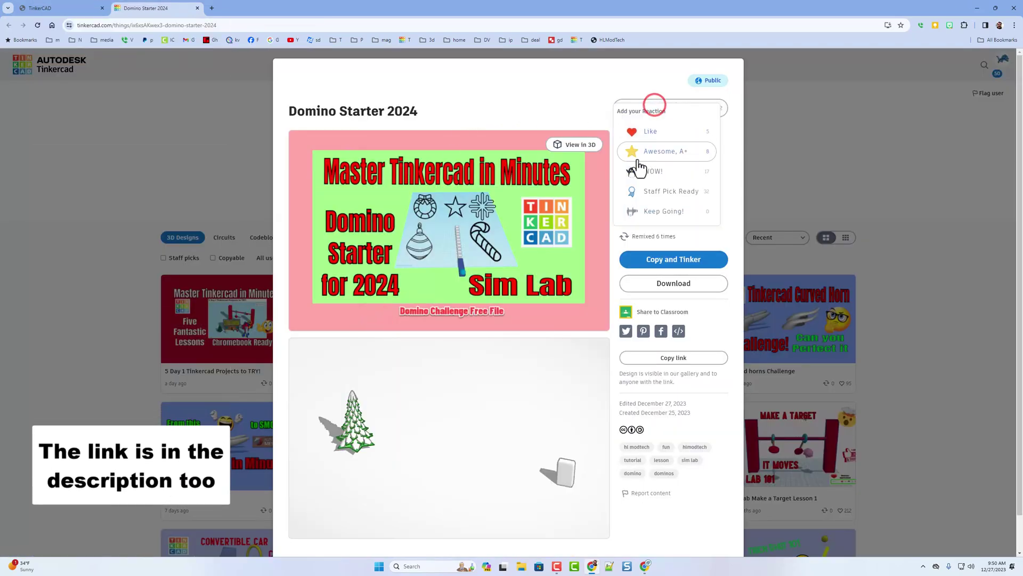
{"action": "left_click", "coordinate": [592, 113]}
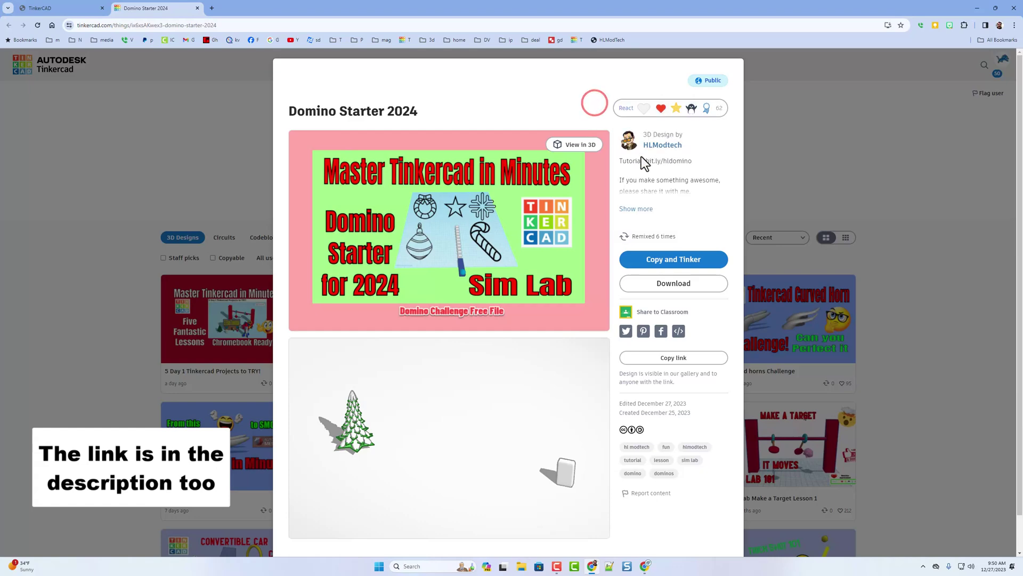
{"action": "left_click_drag", "start_coordinate": [665, 161], "coordinate": [692, 162]}
{"action": "right_click", "coordinate": [681, 165]}
{"action": "left_click", "coordinate": [691, 169]}
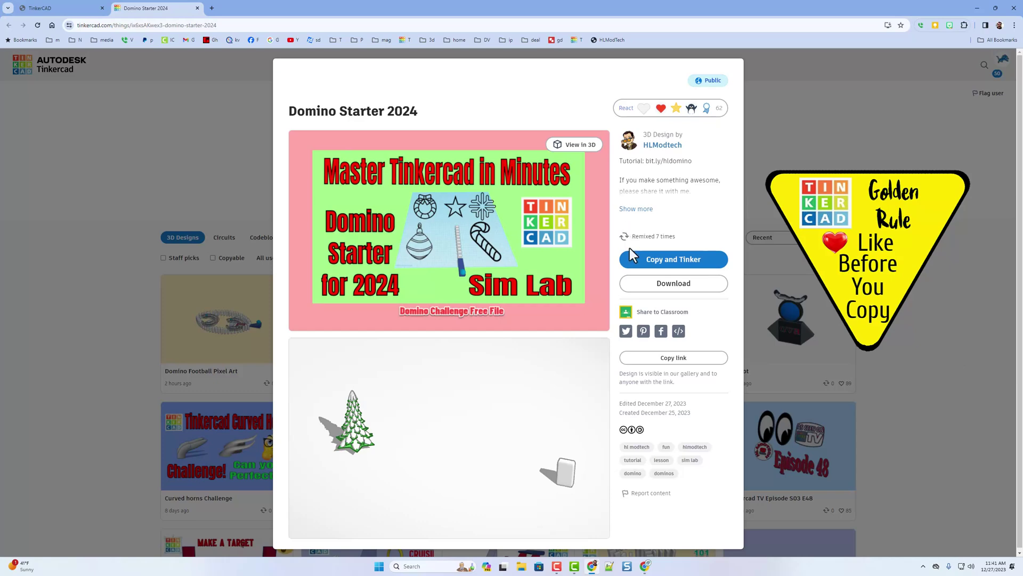
Give the Domino Starter 2024 design a WOW! reaction and make an editable copy of it.
{"action": "left_click", "coordinate": [649, 108]}
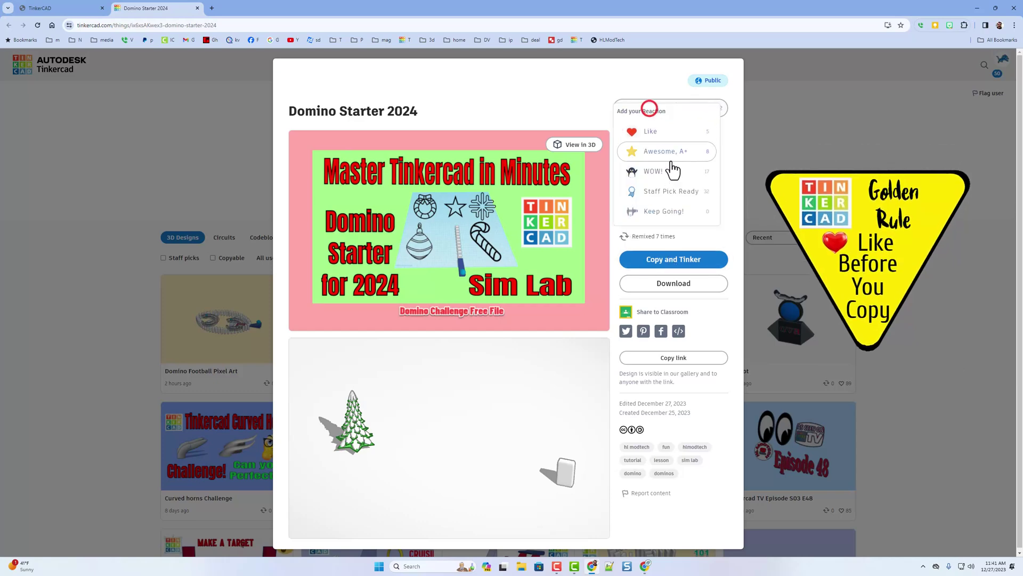
{"action": "left_click", "coordinate": [663, 170]}
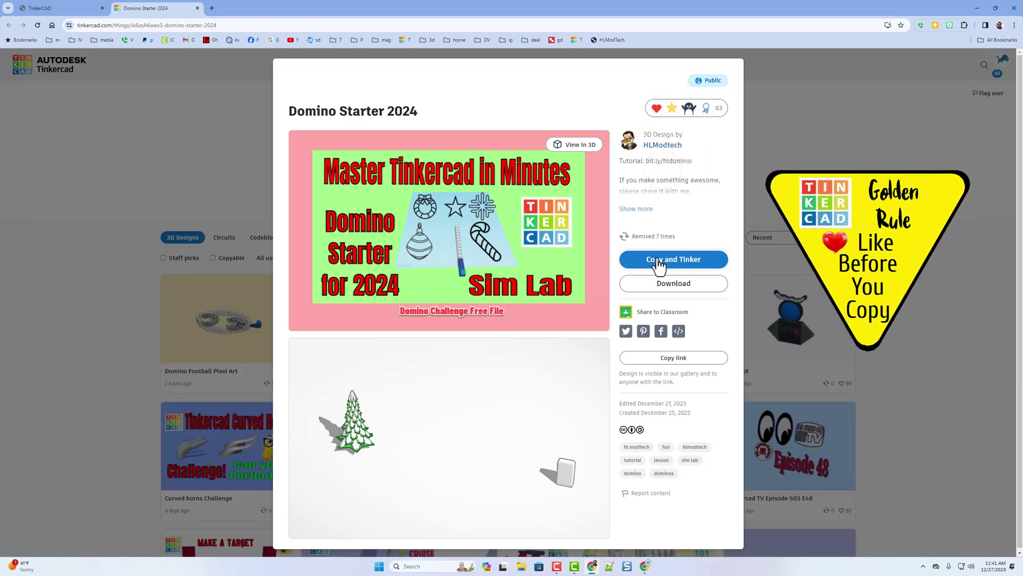
{"action": "left_click", "coordinate": [659, 261]}
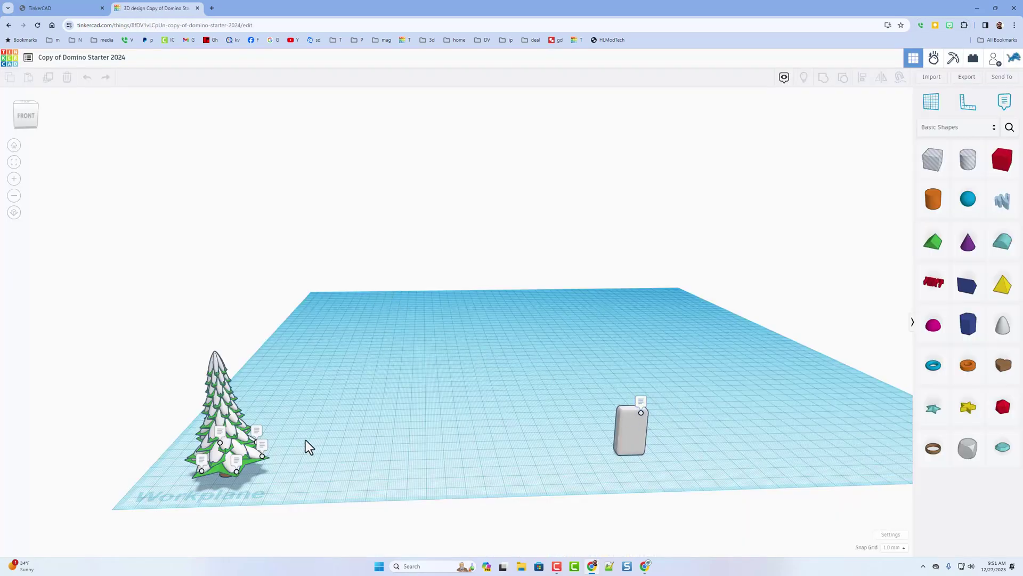
Read the notes attached around the Christmas tree and the note on the domino.
{"action": "left_click", "coordinate": [203, 463]}
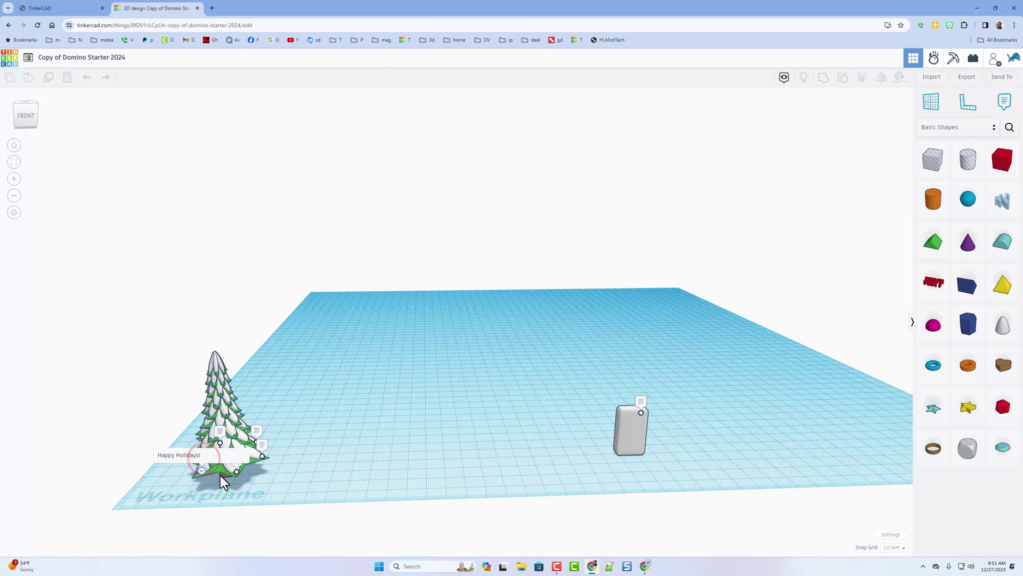
{"action": "left_click", "coordinate": [237, 472]}
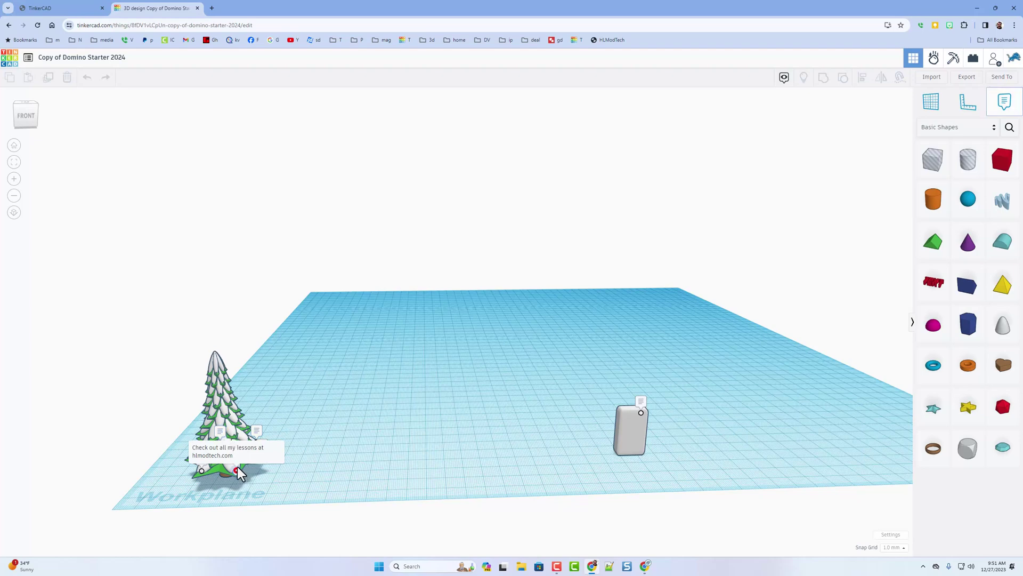
{"action": "left_click", "coordinate": [262, 456]}
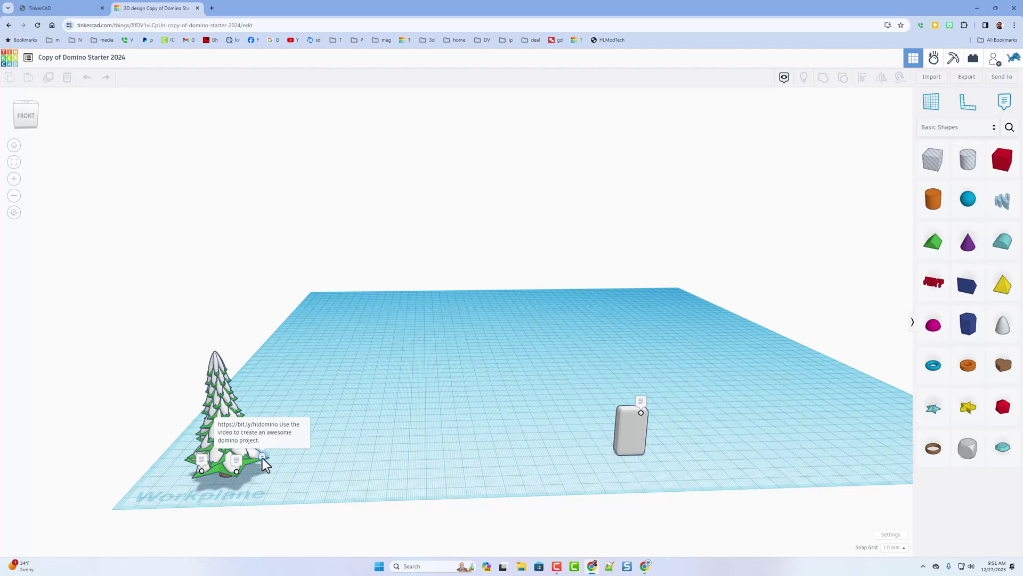
{"action": "left_click", "coordinate": [263, 456]}
{"action": "mouse_move", "coordinate": [343, 448]}
{"action": "right_mouse_down"}
{"action": "mouse_move", "coordinate": [304, 461]}
{"action": "mouse_move", "coordinate": [239, 448]}
{"action": "right_mouse_up"}
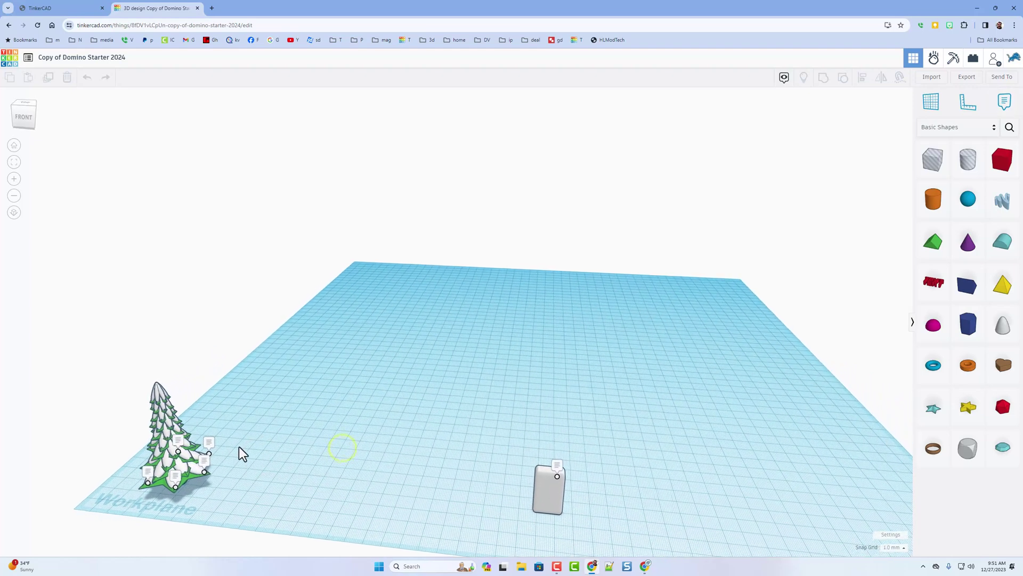
{"action": "left_click", "coordinate": [210, 444]}
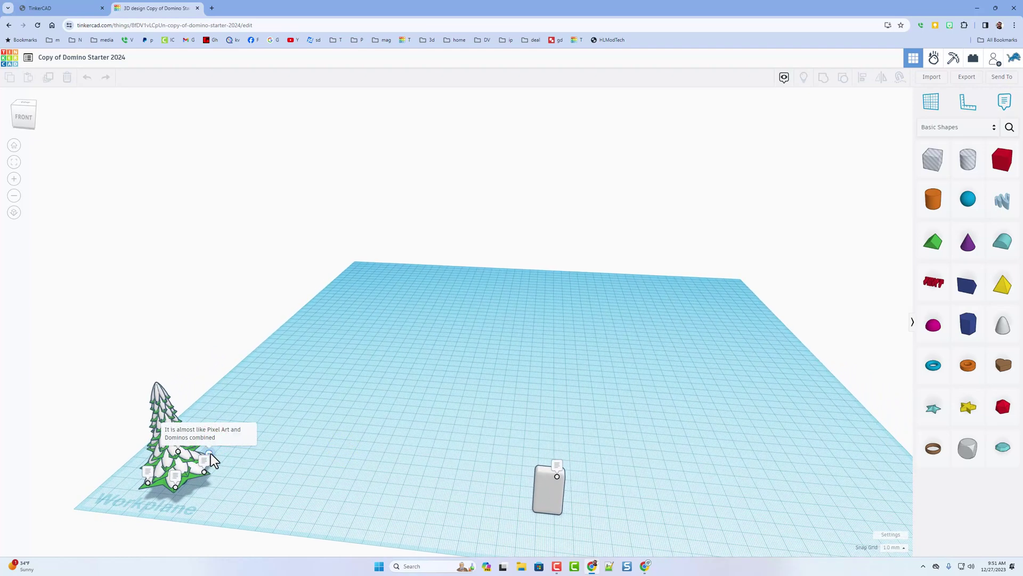
{"action": "left_click", "coordinate": [210, 453]}
{"action": "mouse_move", "coordinate": [356, 429]}
{"action": "right_mouse_down"}
{"action": "mouse_move", "coordinate": [293, 459]}
{"action": "mouse_move", "coordinate": [187, 409]}
{"action": "right_mouse_up"}
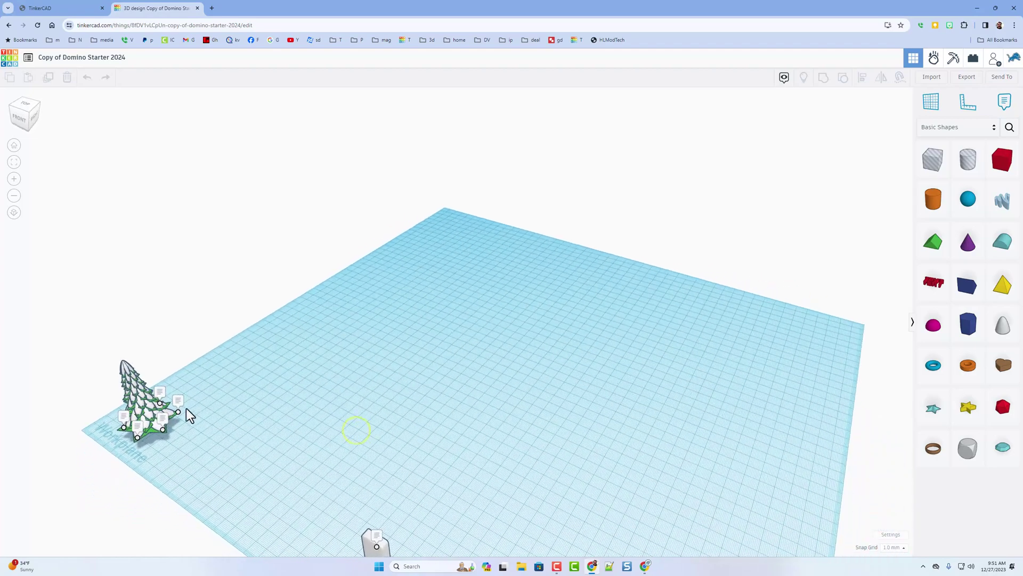
{"action": "left_click", "coordinate": [160, 395]}
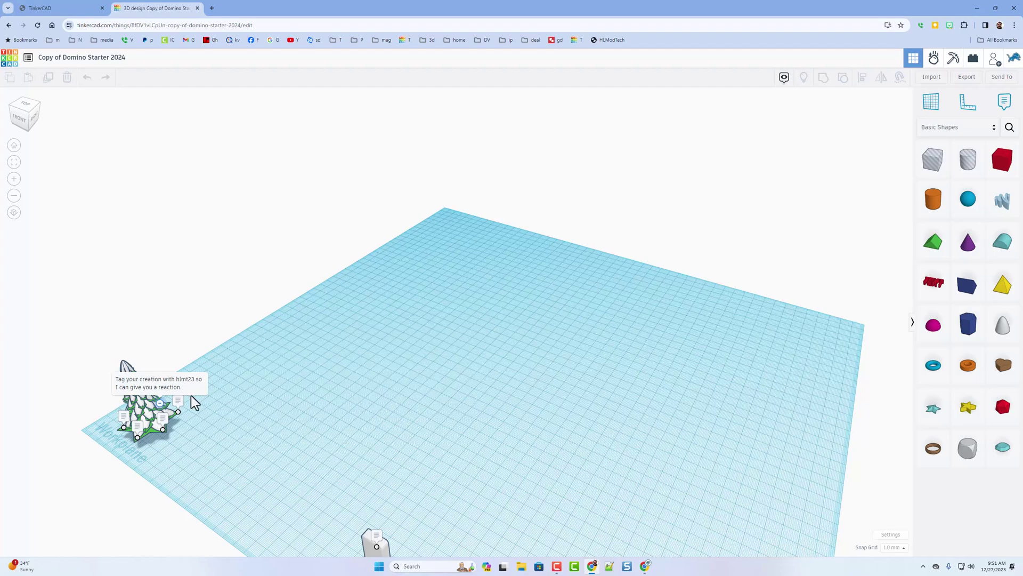
{"action": "right_click_drag", "start_coordinate": [165, 412], "coordinate": [283, 398]}
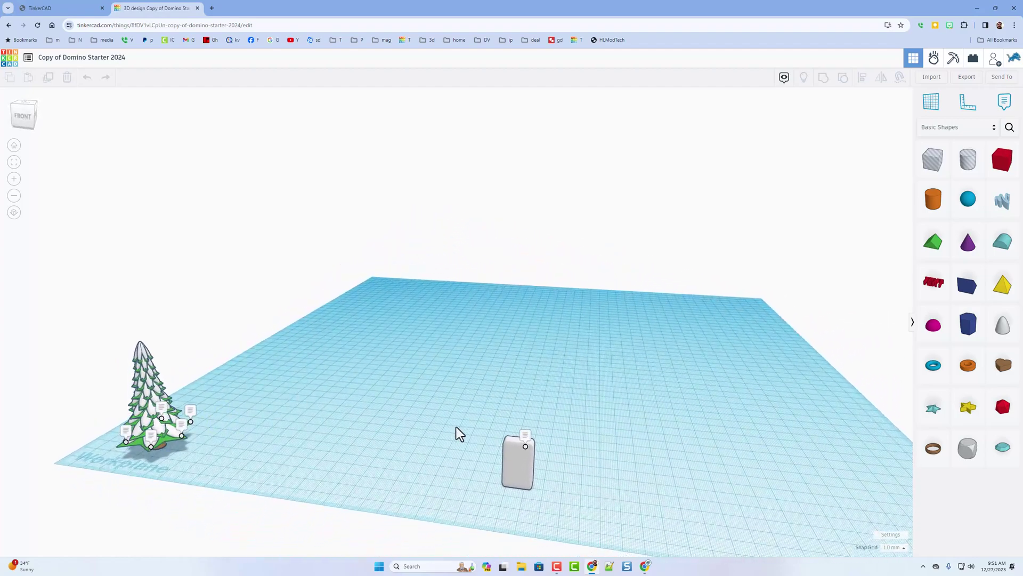
{"action": "left_click", "coordinate": [522, 440]}
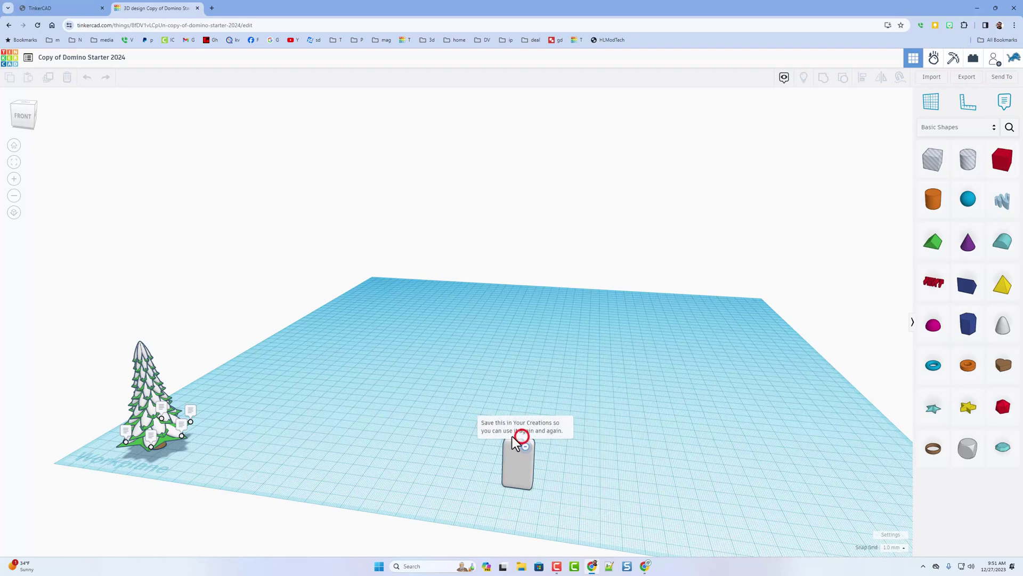
{"action": "left_click", "coordinate": [514, 469]}
{"action": "left_click", "coordinate": [938, 128]}
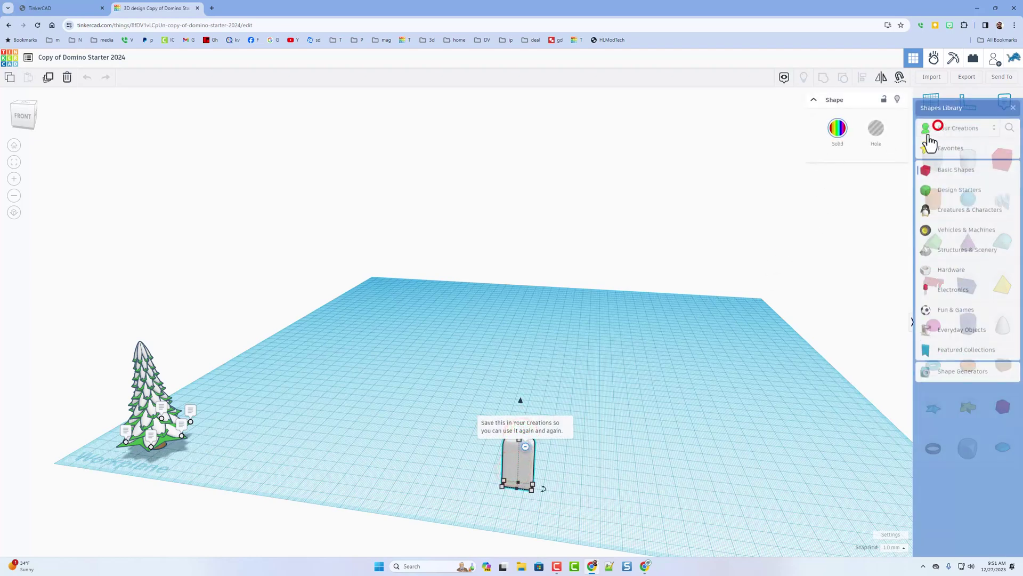
{"action": "left_click", "coordinate": [767, 297]}
{"action": "right_click_drag", "start_coordinate": [734, 318], "coordinate": [747, 323]}
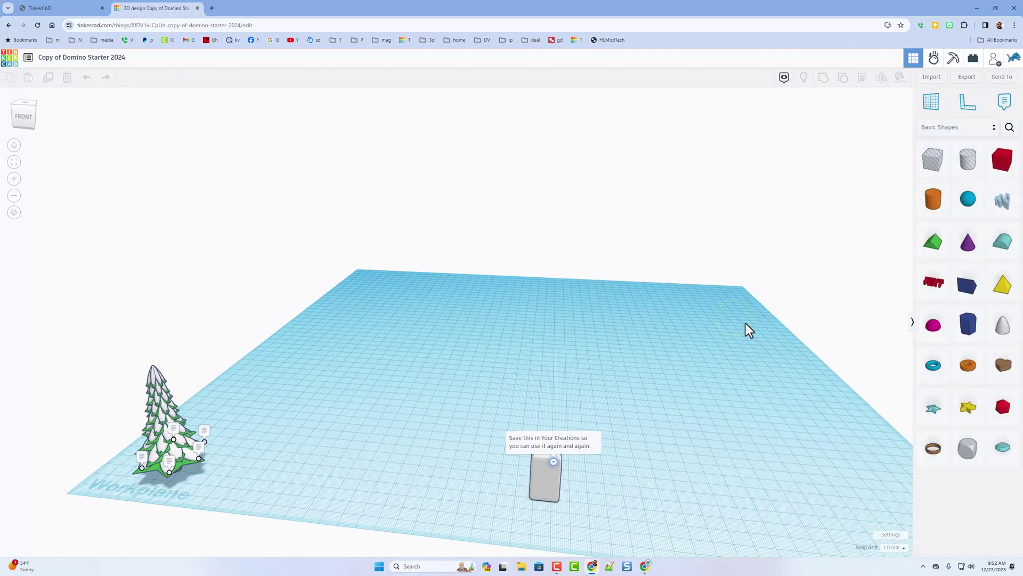
{"action": "right_click_drag", "start_coordinate": [621, 308], "coordinate": [603, 283]}
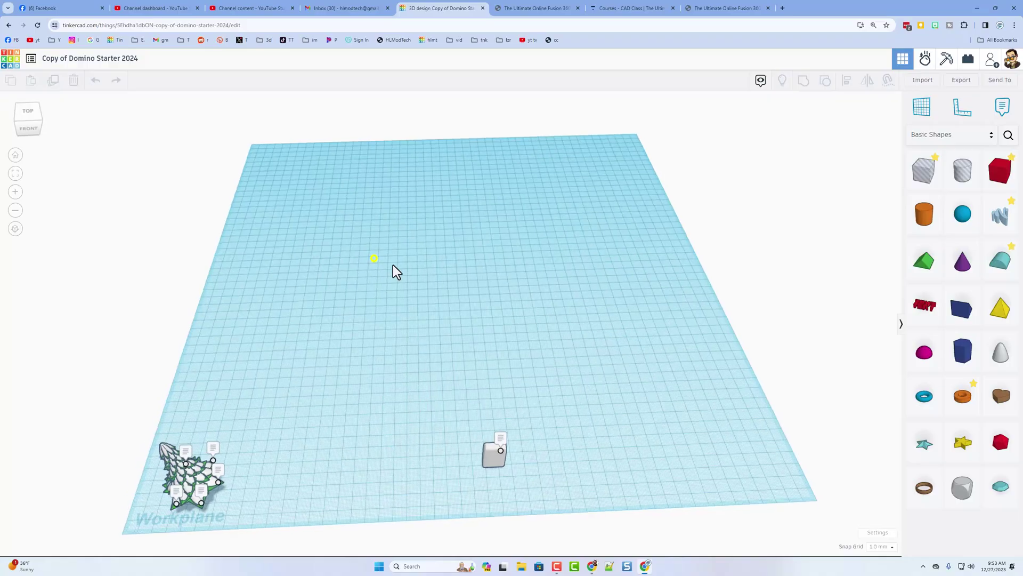
Set the workplane's snap grid to 5.0 mm.
{"action": "right_click_drag", "start_coordinate": [393, 272], "coordinate": [384, 277]}
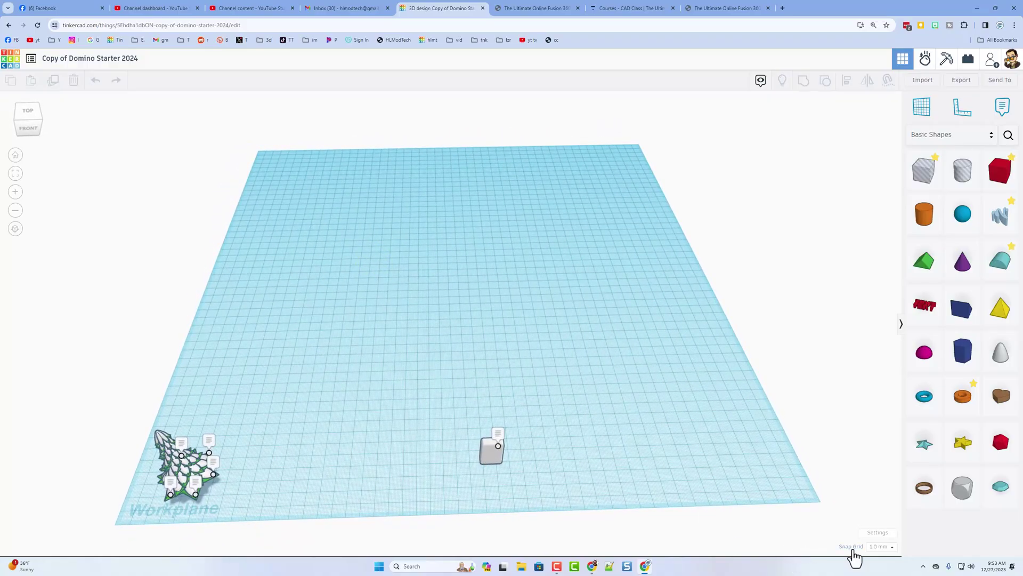
{"action": "left_click", "coordinate": [879, 547]}
{"action": "left_click", "coordinate": [882, 518]}
{"action": "left_click", "coordinate": [692, 486]}
Duplicate the domino two snap steps behind the original and repeat the duplication to form a straight row of six.
{"action": "left_click", "coordinate": [498, 456]}
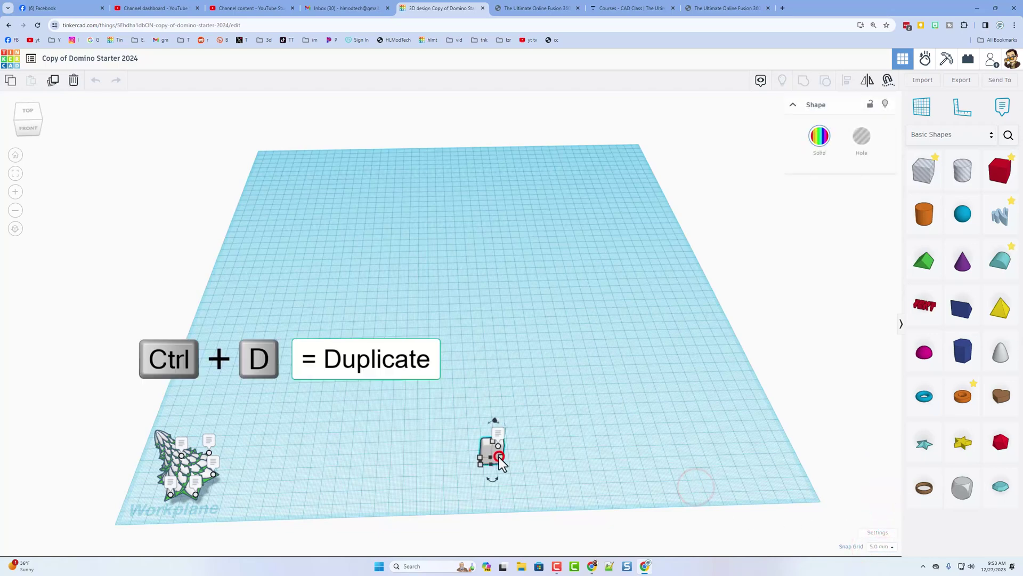
{"action": "key", "text": "ctrl+d"}
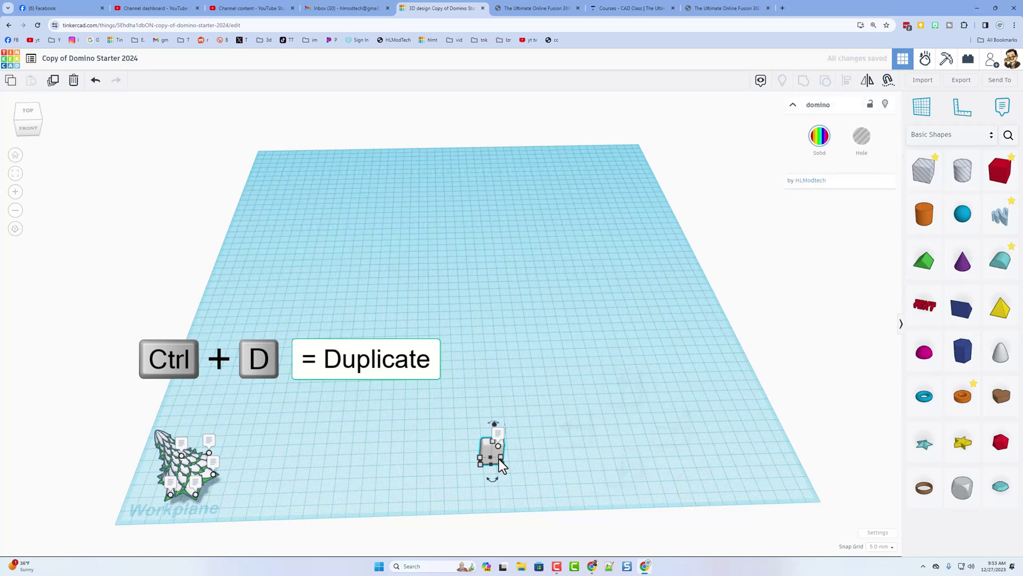
{"action": "key", "text": "Up"}
{"action": "key", "text": "Up"}
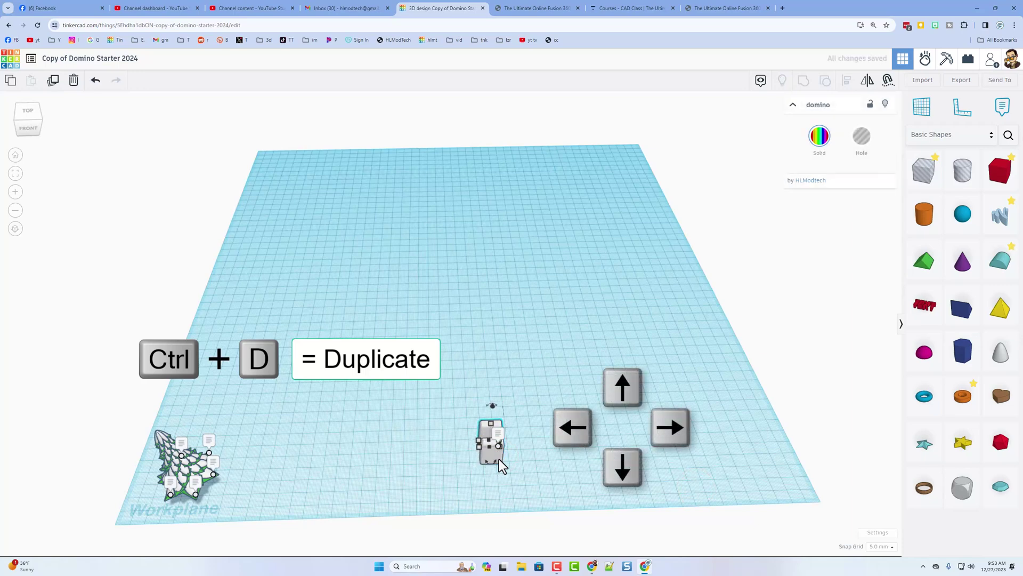
{"action": "key", "text": "ctrl+d"}
{"action": "key", "text": "ctrl+d"}
{"action": "key", "text": "ctrl+d"}
{"action": "key", "text": "ctrl+d"}
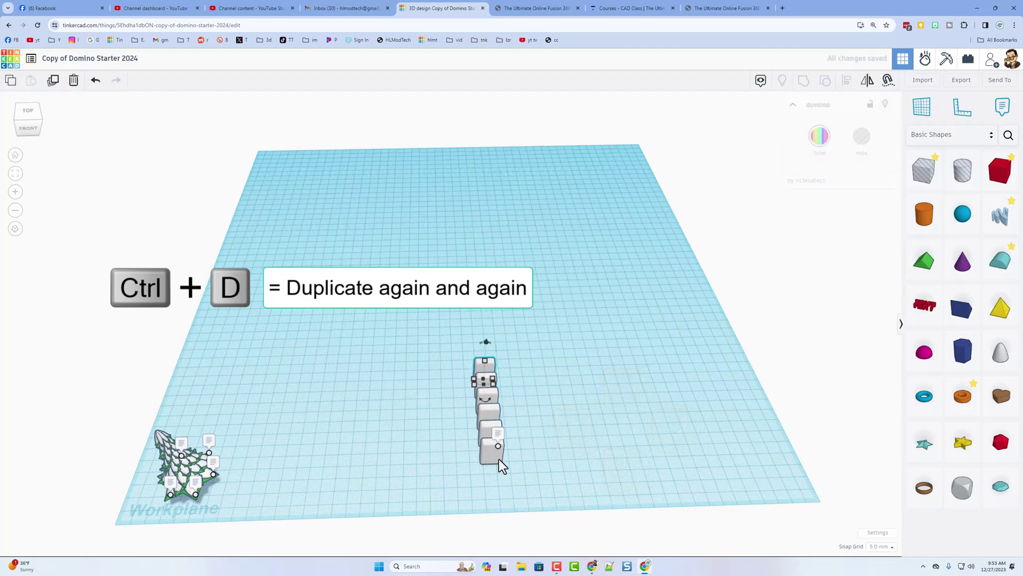
{"action": "right_click_drag", "start_coordinate": [432, 465], "coordinate": [549, 405]}
{"action": "left_click", "coordinate": [639, 365]}
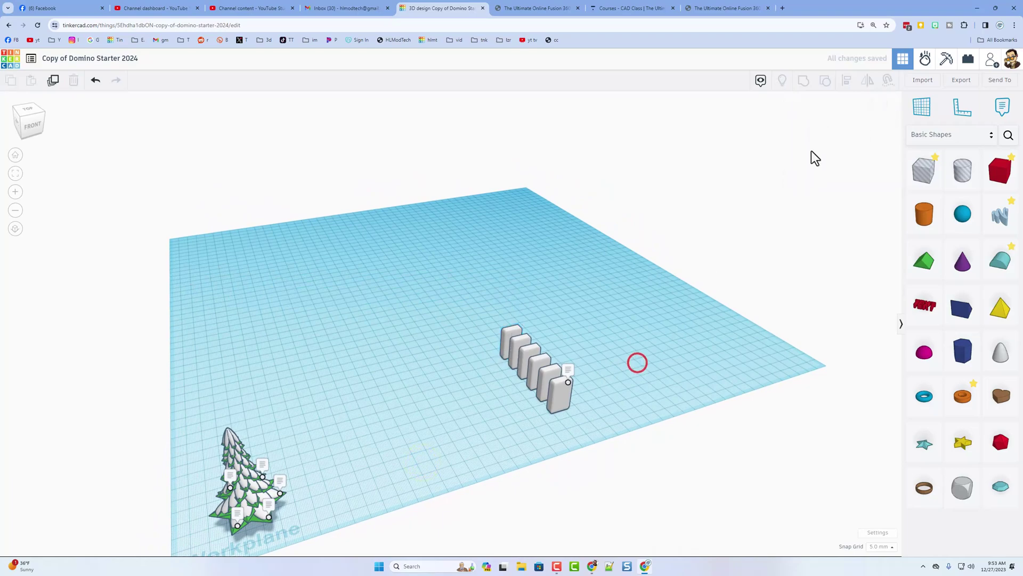
Delete the five copied dominoes, keeping only the original with its note.
{"action": "right_click_drag", "start_coordinate": [655, 343], "coordinate": [338, 342]}
{"action": "left_click_drag", "start_coordinate": [316, 327], "coordinate": [421, 390]}
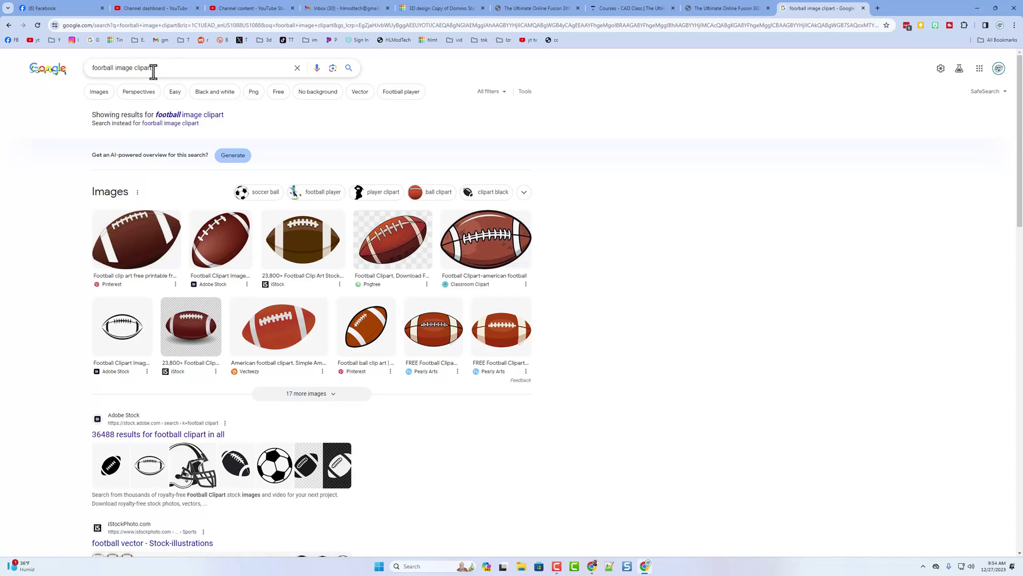
View Google's image results for football image clipart as a shape reference and return to the Tinkercad design.
{"action": "left_click", "coordinate": [100, 92]}
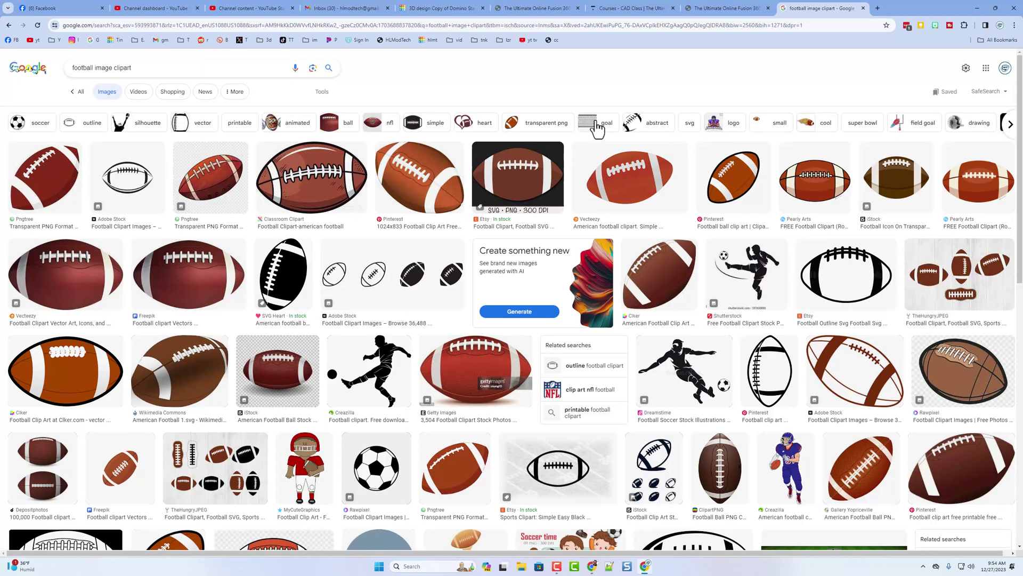
{"action": "left_click", "coordinate": [433, 9]}
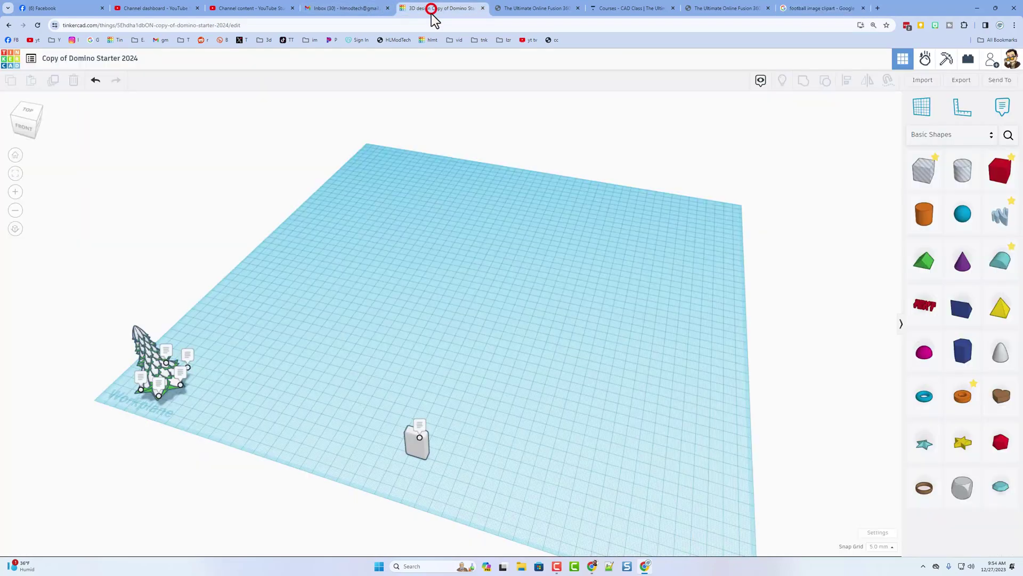
Rotate the domino -90° and move it back from the front edge toward the middle of the workplane.
{"action": "left_click", "coordinate": [430, 187]}
{"action": "left_click_drag", "start_coordinate": [451, 377], "coordinate": [482, 476]}
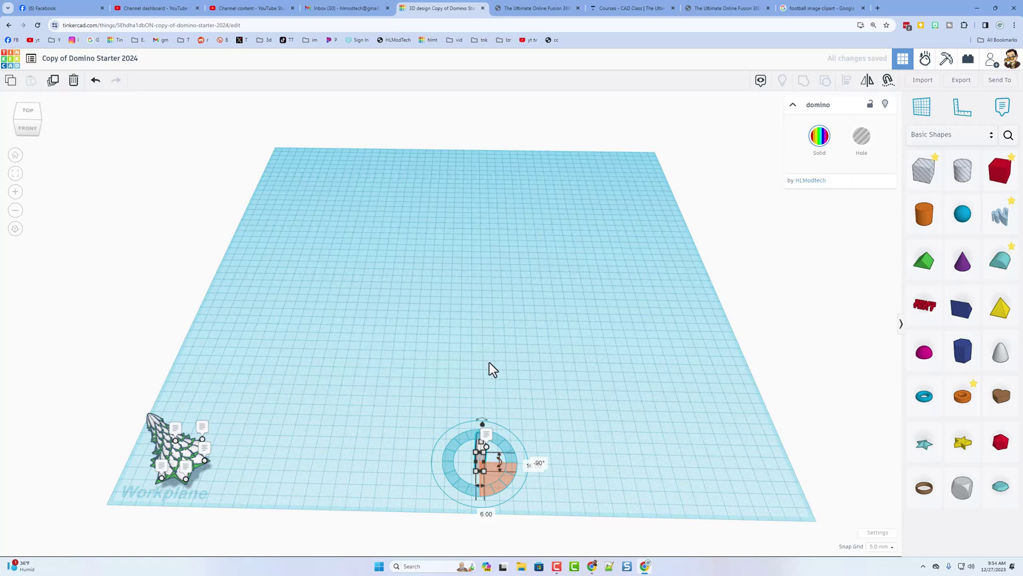
{"action": "key", "text": "shift+Up"}
{"action": "key", "text": "shift+Up"}
{"action": "key", "text": "shift+Up"}
{"action": "key", "text": "shift+Up"}
{"action": "key", "text": "shift+Up"}
{"action": "key", "text": "shift+Up"}
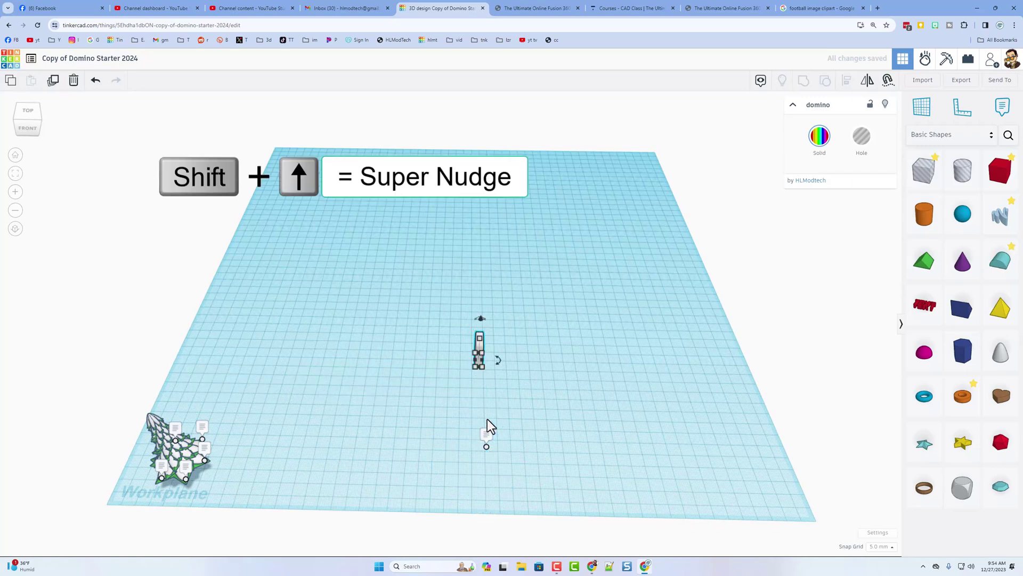
{"action": "key", "text": "Down"}
{"action": "key", "text": "Down"}
{"action": "key", "text": "Down"}
{"action": "key", "text": "Down"}
{"action": "key", "text": "Down"}
{"action": "key", "text": "Down"}
{"action": "key", "text": "Down"}
{"action": "key", "text": "Down"}
{"action": "key", "text": "Down"}
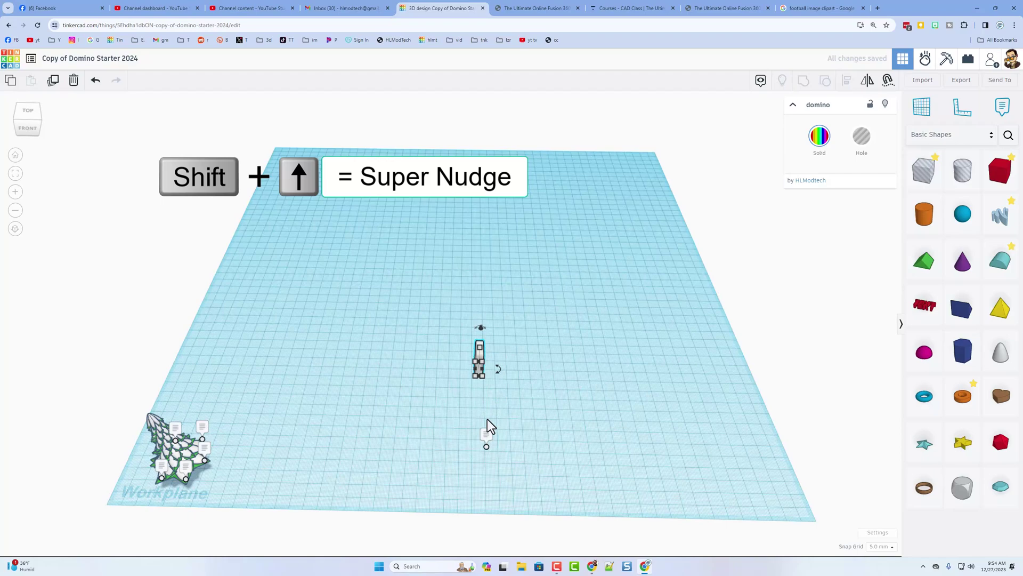
Place a duplicate of the domino beside and slightly behind the first, rotated -10° to start a curve.
{"action": "right_click_drag", "start_coordinate": [423, 425], "coordinate": [510, 368]}
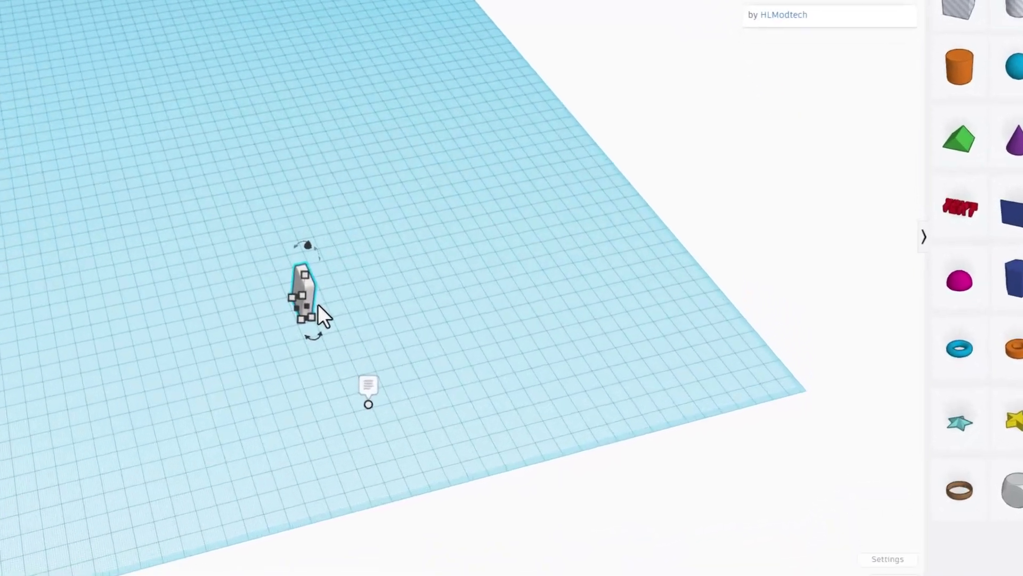
{"action": "key", "text": "ctrl+d"}
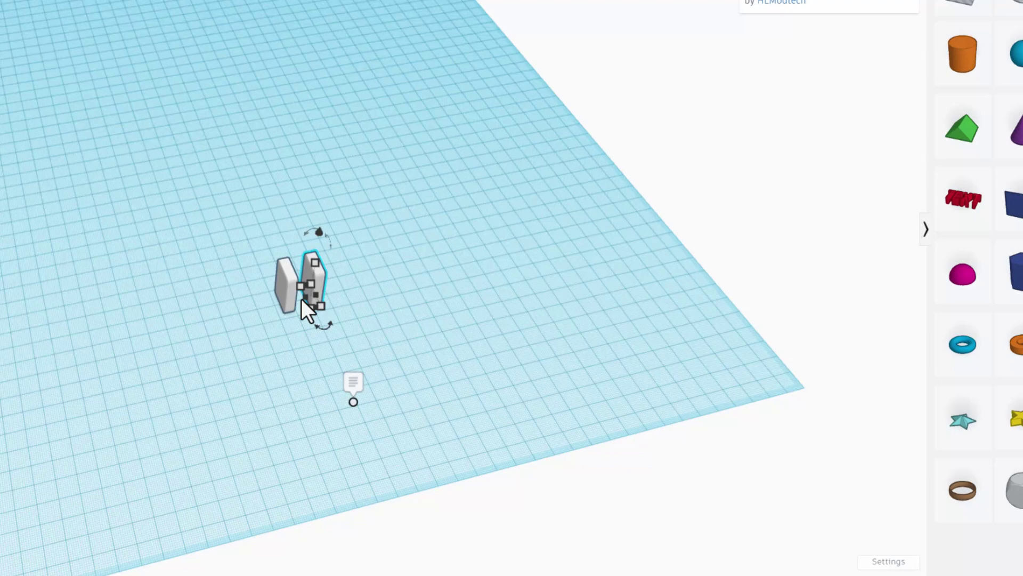
{"action": "key", "text": "Up"}
{"action": "left_click_drag", "start_coordinate": [318, 316], "coordinate": [363, 370]}
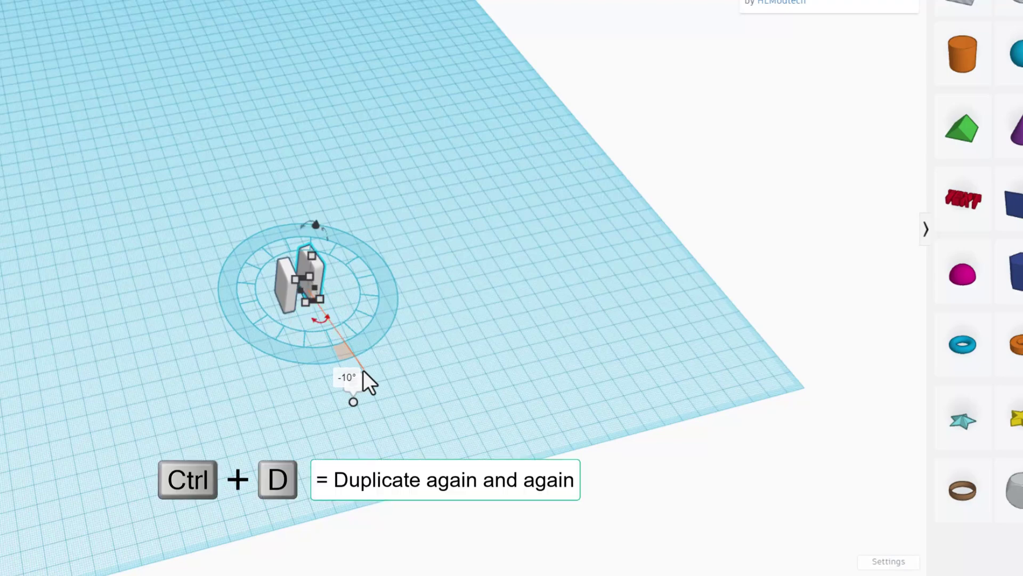
Repeat the shifted and rotated duplicate several times to extend the dominoes into a tight curve.
{"action": "key", "text": "ctrl+d"}
{"action": "key", "text": "ctrl+d"}
{"action": "key", "text": "ctrl+d"}
{"action": "key", "text": "ctrl+d"}
{"action": "key", "text": "ctrl+d"}
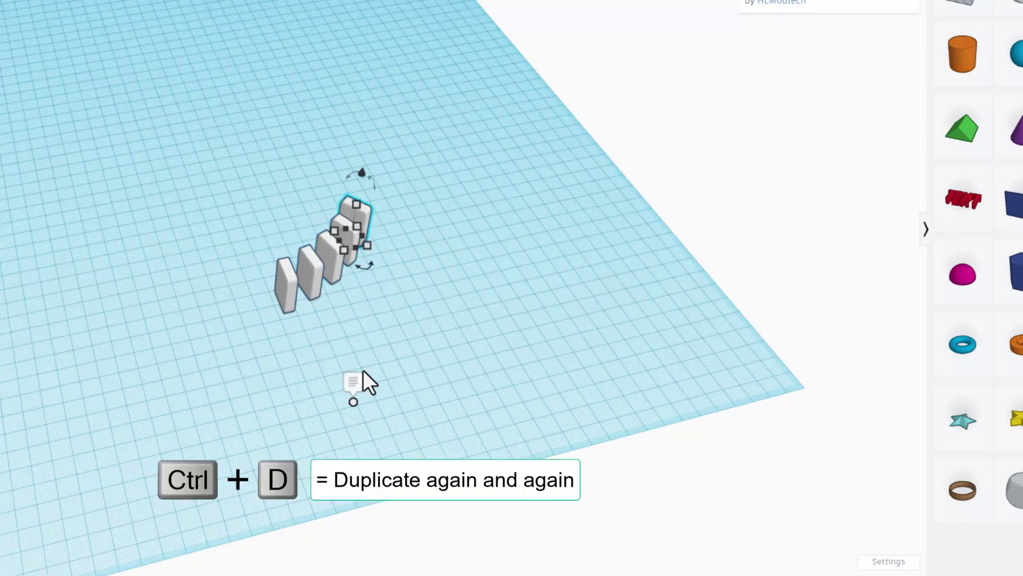
{"action": "key", "text": "ctrl+d"}
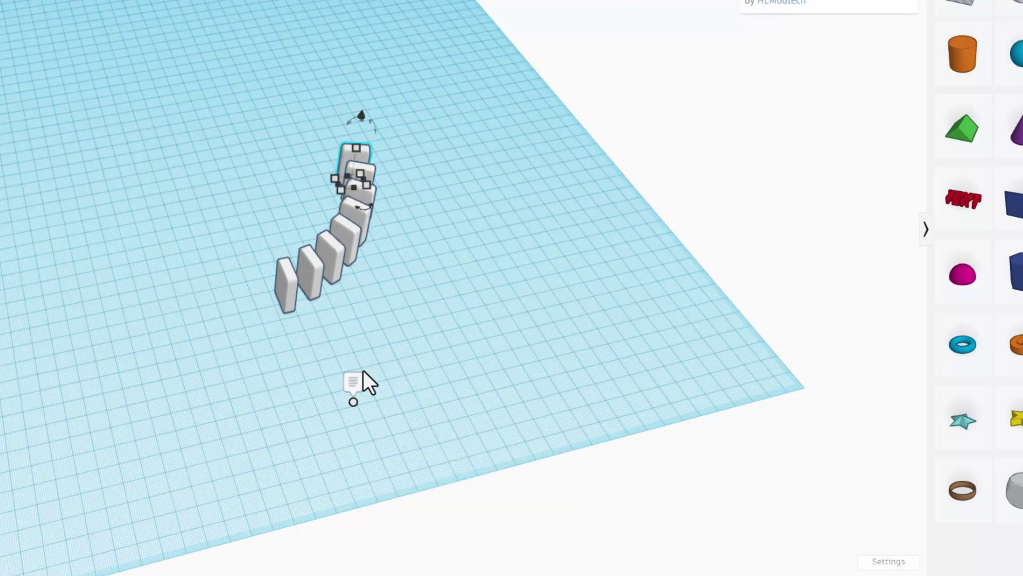
Delete all the duplicated dominoes of the tight curve, keeping only the original.
{"action": "left_click", "coordinate": [427, 158]}
{"action": "right_click_drag", "start_coordinate": [480, 165], "coordinate": [400, 171]}
{"action": "left_click_drag", "start_coordinate": [426, 179], "coordinate": [269, 354]}
{"action": "key", "text": "Delete"}
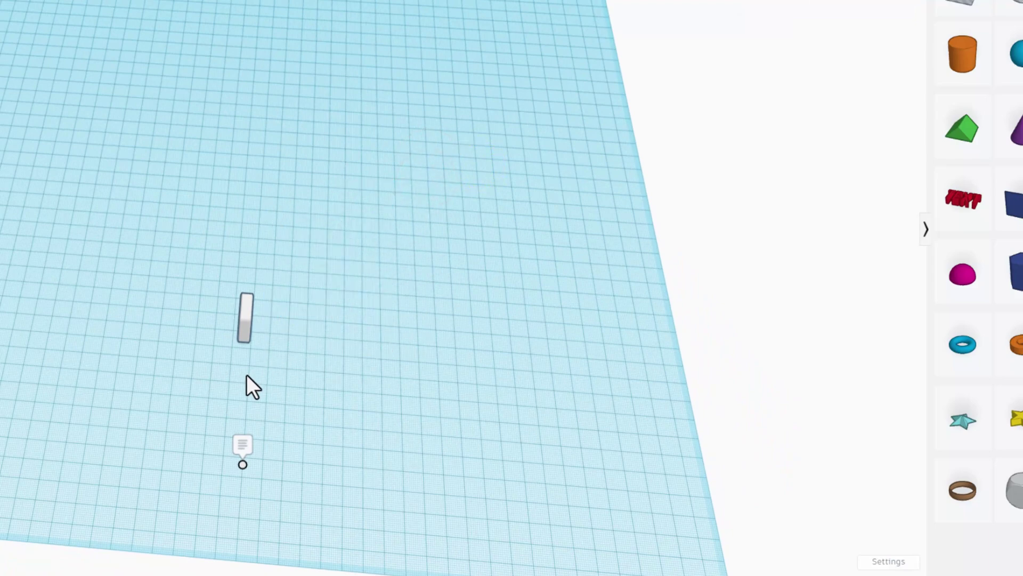
Place a duplicate of the domino to the right of and slightly behind the original, rotated a little to start a gentler curve.
{"action": "right_click_drag", "start_coordinate": [246, 374], "coordinate": [284, 341]}
{"action": "left_click", "coordinate": [262, 299]}
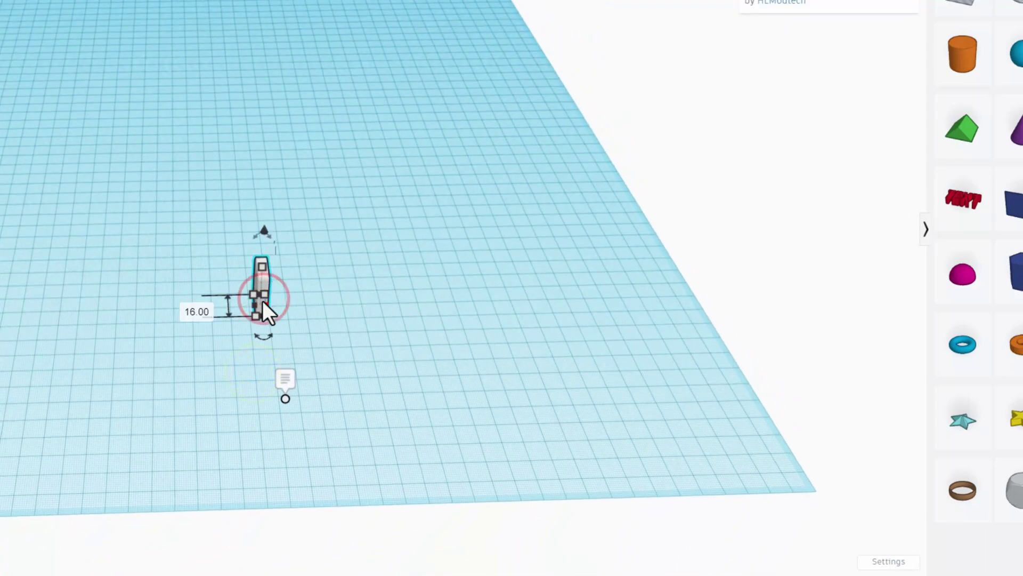
{"action": "key", "text": "ctrl+d"}
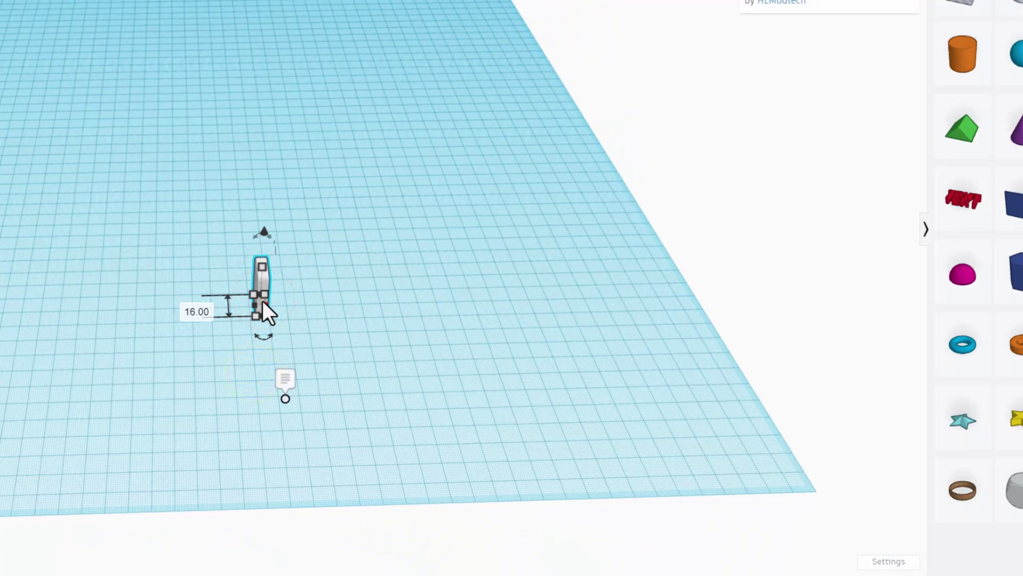
{"action": "key", "text": "Right"}
{"action": "key", "text": "Right"}
{"action": "key", "text": "Right"}
{"action": "key", "text": "Right"}
{"action": "key", "text": "Right"}
{"action": "key", "text": "Right"}
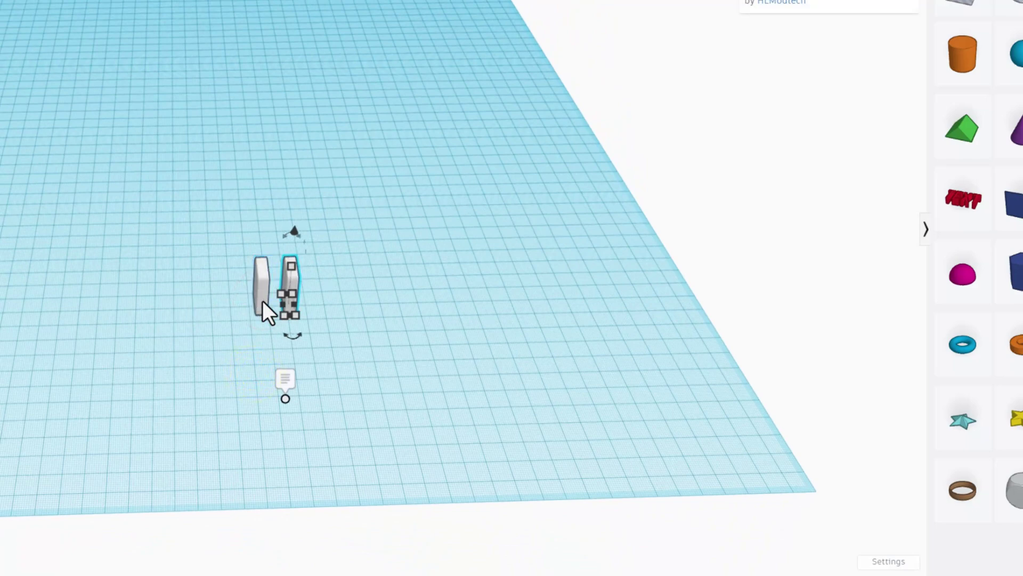
{"action": "key", "text": "Up"}
{"action": "left_click_drag", "start_coordinate": [288, 335], "coordinate": [306, 393]}
Repeat the shifted and rotated duplicate until the gentle curve has ten dominoes.
{"action": "key", "text": "ctrl+d"}
{"action": "key", "text": "ctrl+d"}
{"action": "key", "text": "ctrl+d"}
{"action": "key", "text": "ctrl+d"}
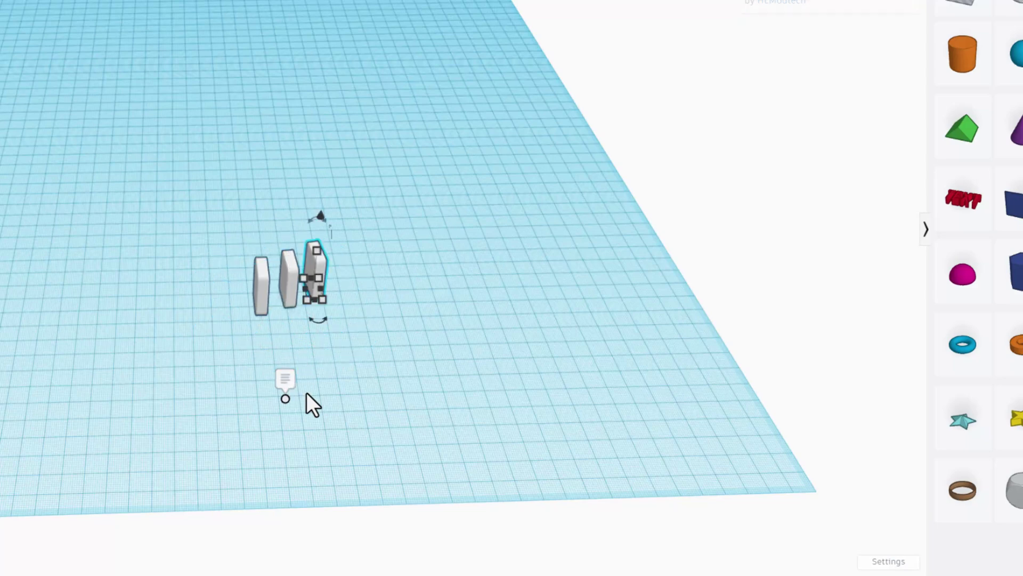
{"action": "key", "text": "ctrl+d"}
{"action": "key", "text": "ctrl+d"}
{"action": "key", "text": "ctrl+d"}
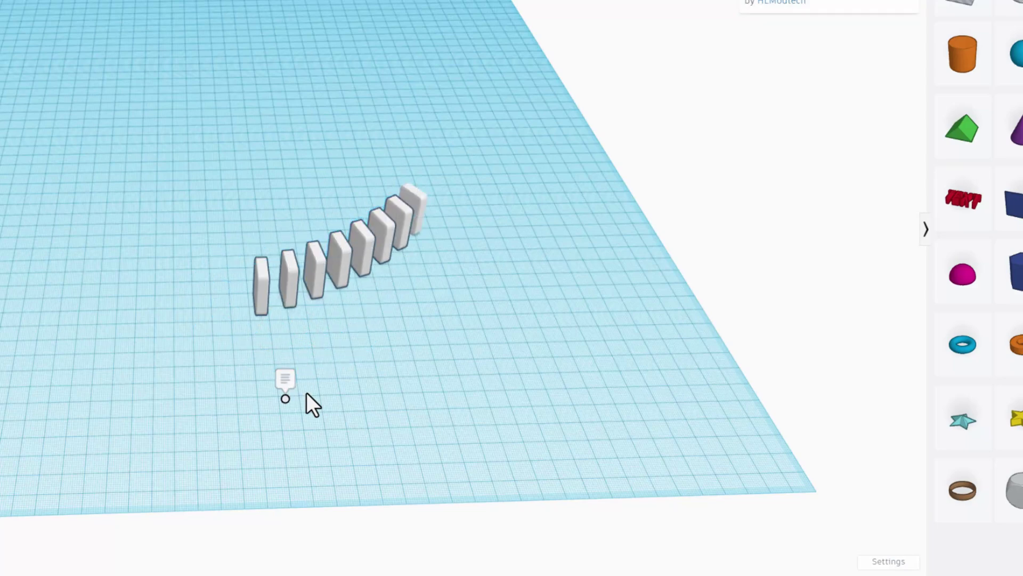
{"action": "key", "text": "ctrl+d"}
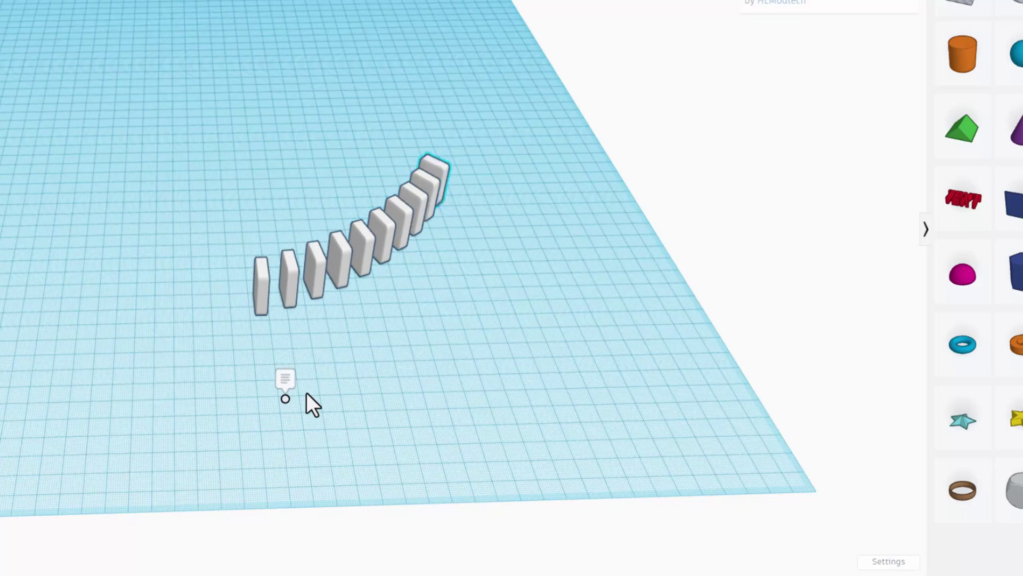
Duplicate the whole ten-domino curve and move the copy toward the back of the workplane.
{"action": "mouse_move", "coordinate": [443, 357]}
{"action": "right_mouse_down"}
{"action": "mouse_move", "coordinate": [434, 399]}
{"action": "mouse_move", "coordinate": [263, 233]}
{"action": "right_mouse_up"}
{"action": "mouse_move", "coordinate": [443, 270]}
{"action": "left_mouse_down"}
{"action": "mouse_move", "coordinate": [551, 367]}
{"action": "mouse_move", "coordinate": [618, 395]}
{"action": "left_mouse_up"}
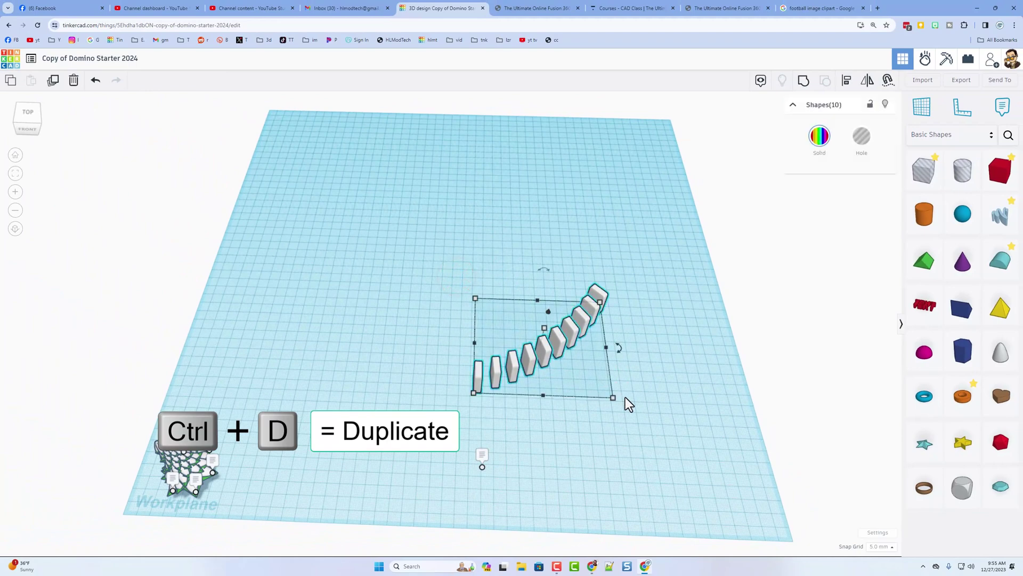
{"action": "key", "text": "ctrl+d"}
{"action": "key", "text": "shift+Up"}
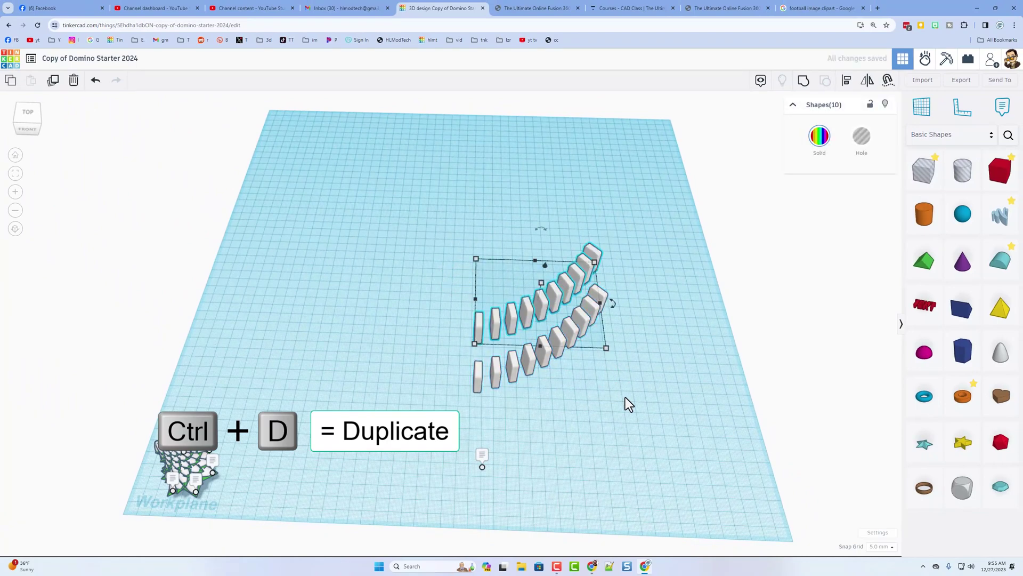
Mirror the copied curve front to back and move it further back until its end meets the first curve in a point.
{"action": "left_click", "coordinate": [872, 93]}
{"action": "left_click", "coordinate": [464, 304]}
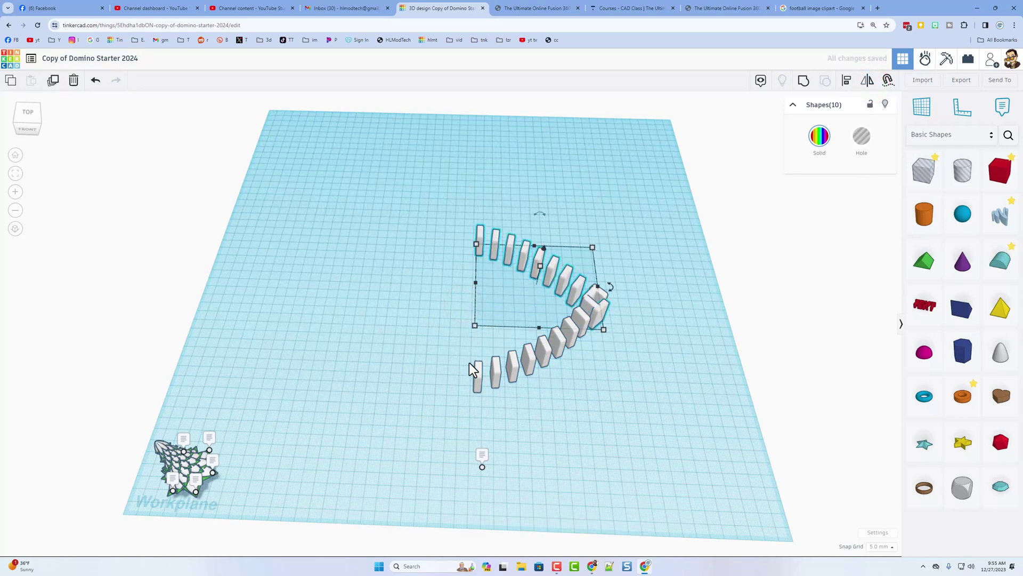
{"action": "key", "text": "shift+Up"}
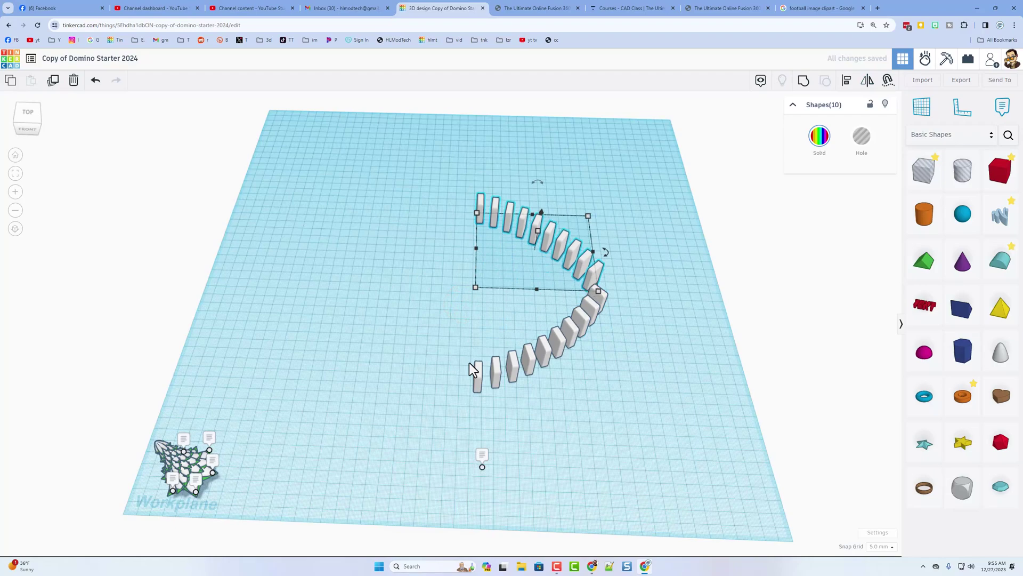
{"action": "right_click_drag", "start_coordinate": [529, 408], "coordinate": [563, 400]}
{"action": "right_click_drag", "start_coordinate": [403, 399], "coordinate": [565, 420]}
{"action": "left_click", "coordinate": [565, 420]}
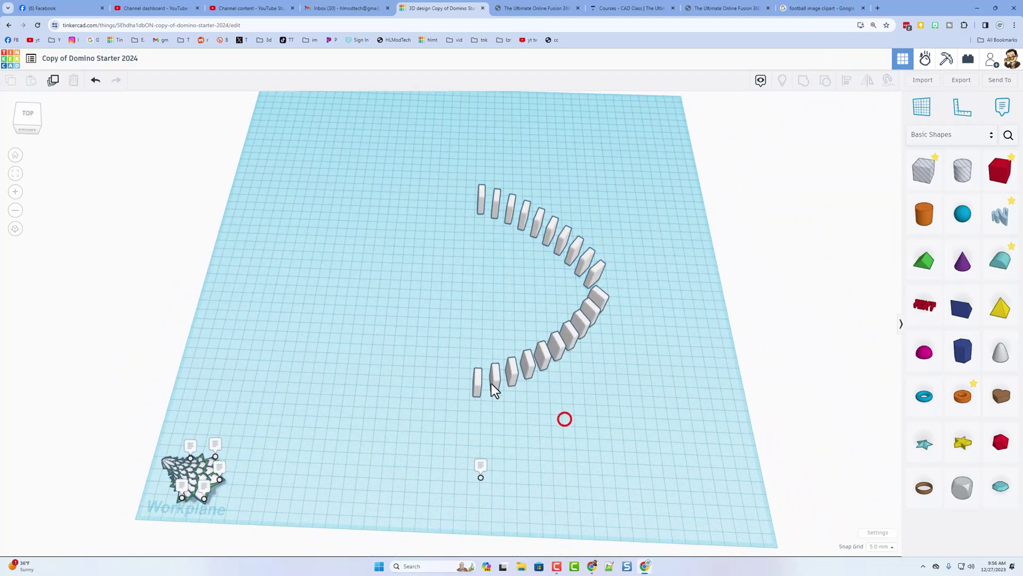
Duplicate all 20 dominoes of the right half and move the copy to the left.
{"action": "left_click_drag", "start_coordinate": [411, 176], "coordinate": [662, 434]}
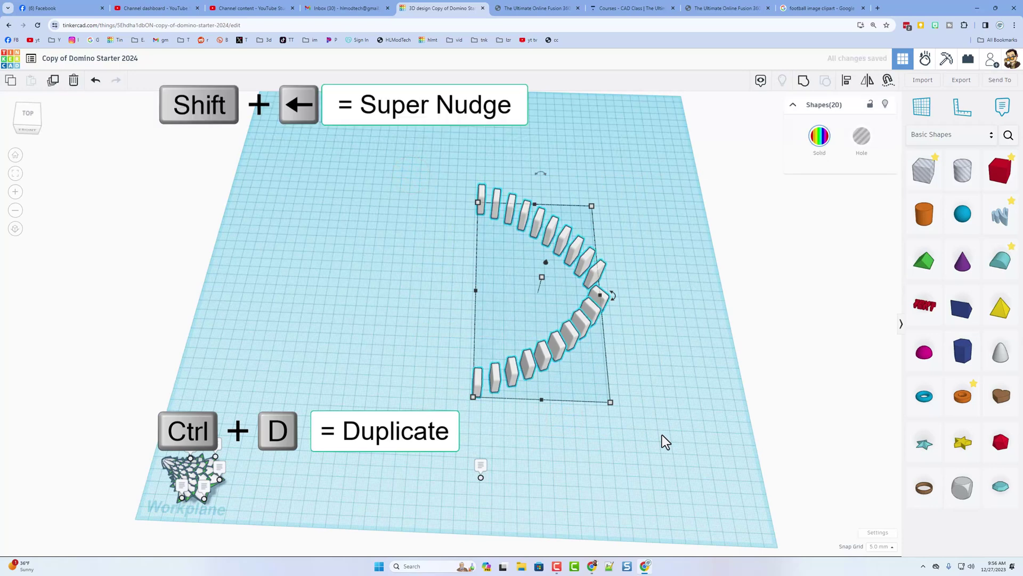
{"action": "key", "text": "ctrl+d"}
{"action": "key", "text": "shift+Left"}
{"action": "key", "text": "shift+Left"}
{"action": "key", "text": "shift+Left"}
{"action": "key", "text": "shift+Left"}
{"action": "key", "text": "shift+Left"}
{"action": "key", "text": "shift+Left"}
{"action": "key", "text": "shift+Left"}
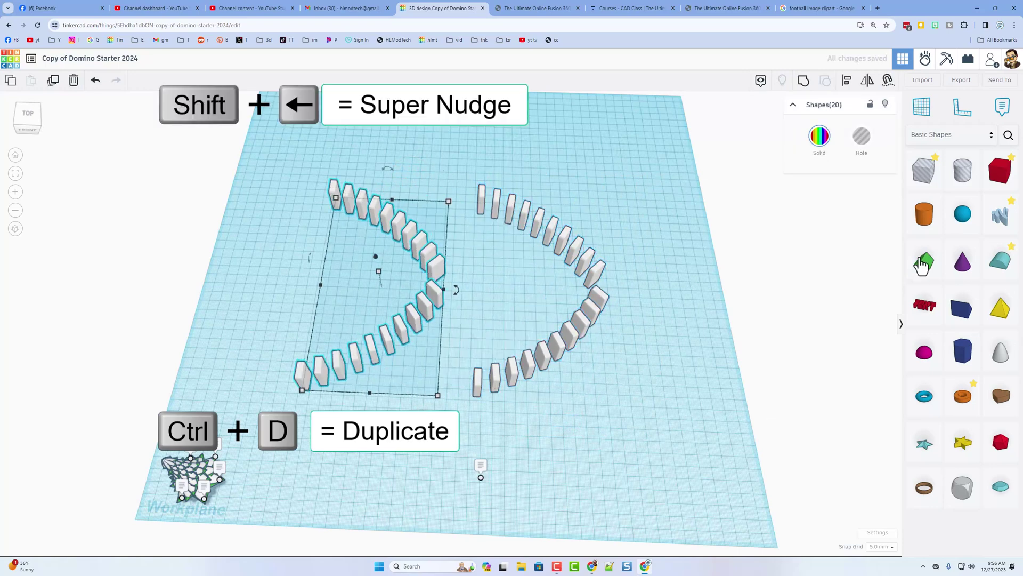
Mirror the copied half left to right and move it further left, leaving a gap between the two halves.
{"action": "left_click", "coordinate": [867, 80]}
{"action": "left_click", "coordinate": [365, 404]}
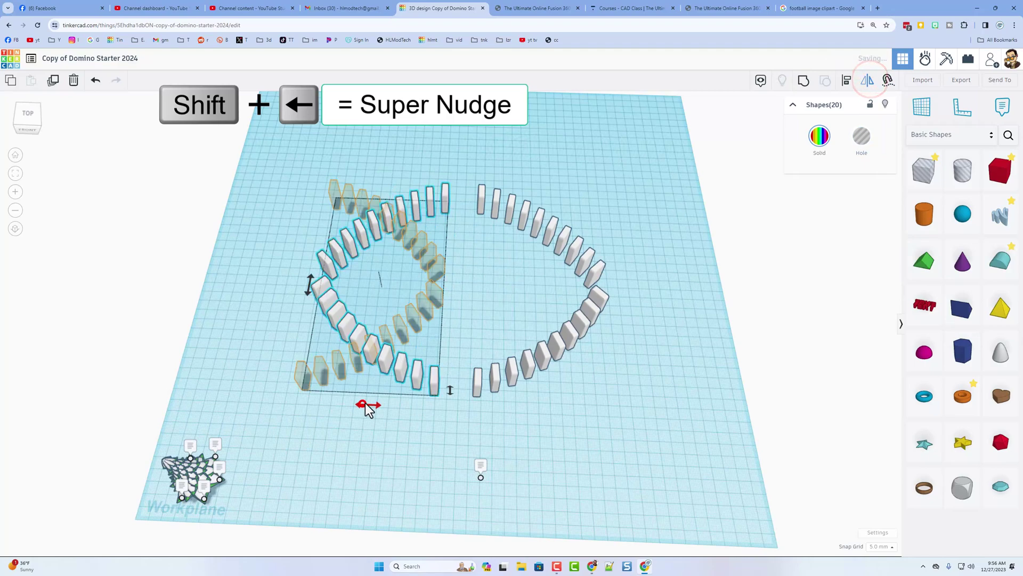
{"action": "key", "text": "shift+Left"}
{"action": "key", "text": "shift+Left"}
{"action": "key", "text": "shift+Left"}
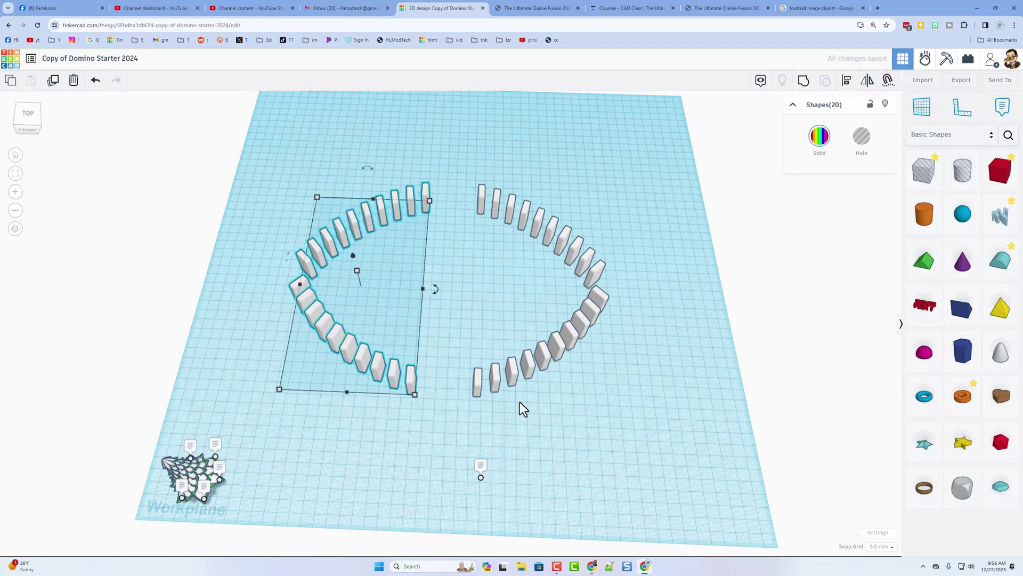
{"action": "left_click", "coordinate": [457, 411]}
Fill the front gap between the halves with three evenly spaced duplicates of the right half's straight front domino.
{"action": "right_click_drag", "start_coordinate": [446, 411], "coordinate": [449, 245]}
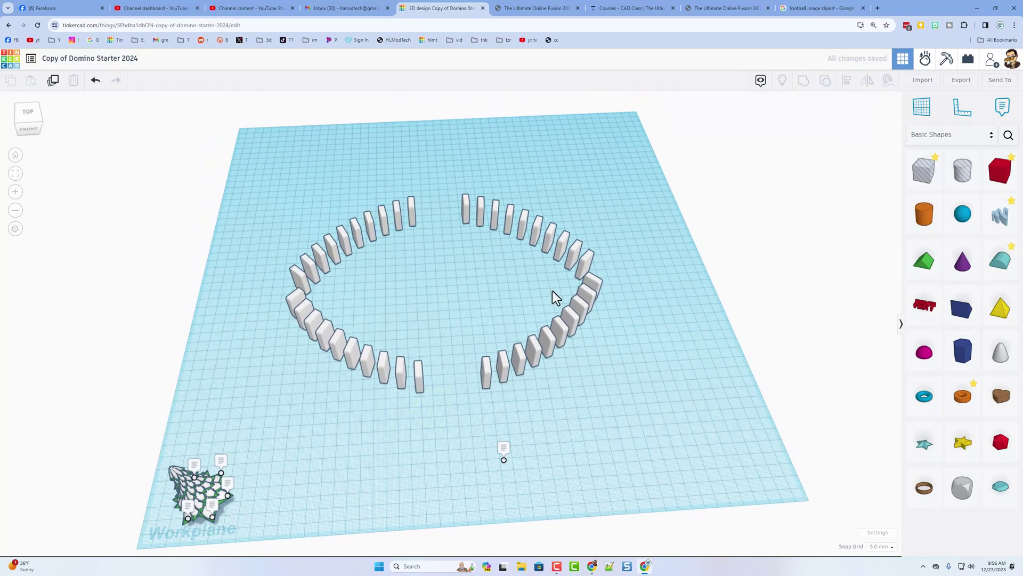
{"action": "mouse_move", "coordinate": [458, 424]}
{"action": "right_mouse_down"}
{"action": "mouse_move", "coordinate": [434, 421]}
{"action": "mouse_move", "coordinate": [418, 383]}
{"action": "mouse_move", "coordinate": [483, 369]}
{"action": "mouse_move", "coordinate": [491, 378]}
{"action": "mouse_move", "coordinate": [450, 405]}
{"action": "mouse_move", "coordinate": [465, 407]}
{"action": "mouse_move", "coordinate": [452, 396]}
{"action": "mouse_move", "coordinate": [465, 420]}
{"action": "mouse_move", "coordinate": [498, 417]}
{"action": "mouse_move", "coordinate": [497, 399]}
{"action": "mouse_move", "coordinate": [461, 409]}
{"action": "right_mouse_up"}
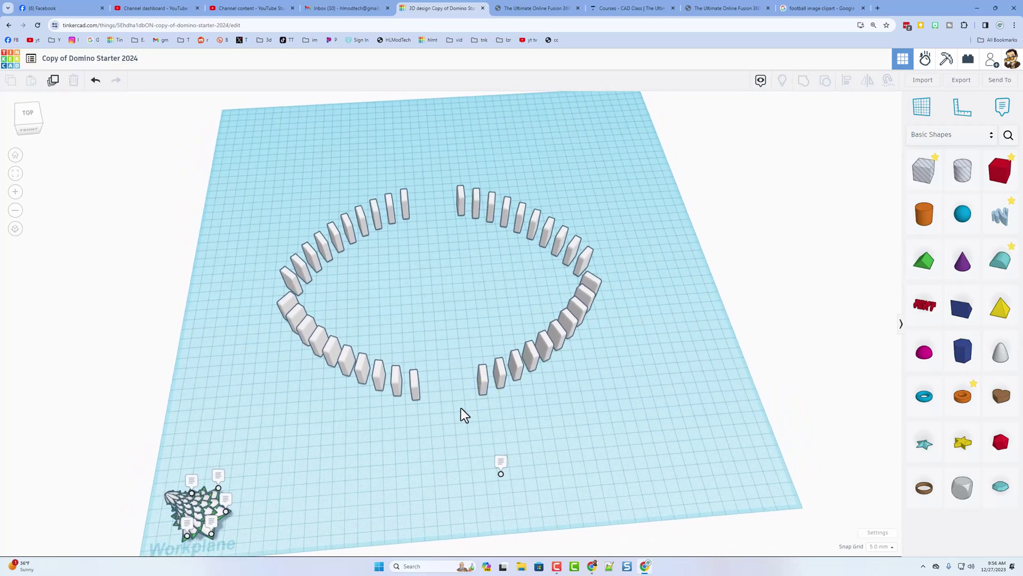
{"action": "left_click", "coordinate": [482, 393]}
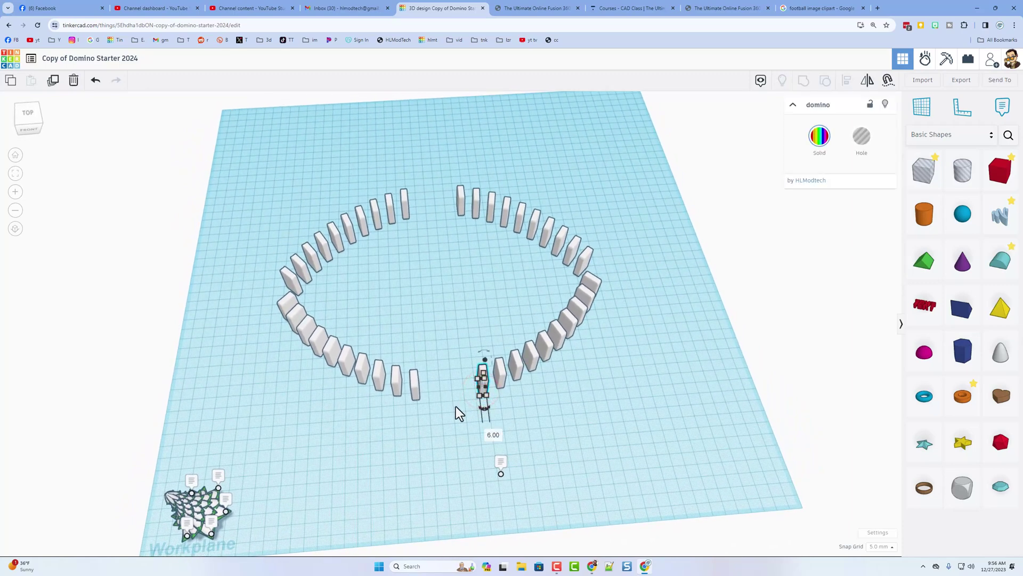
{"action": "key", "text": "ctrl+d"}
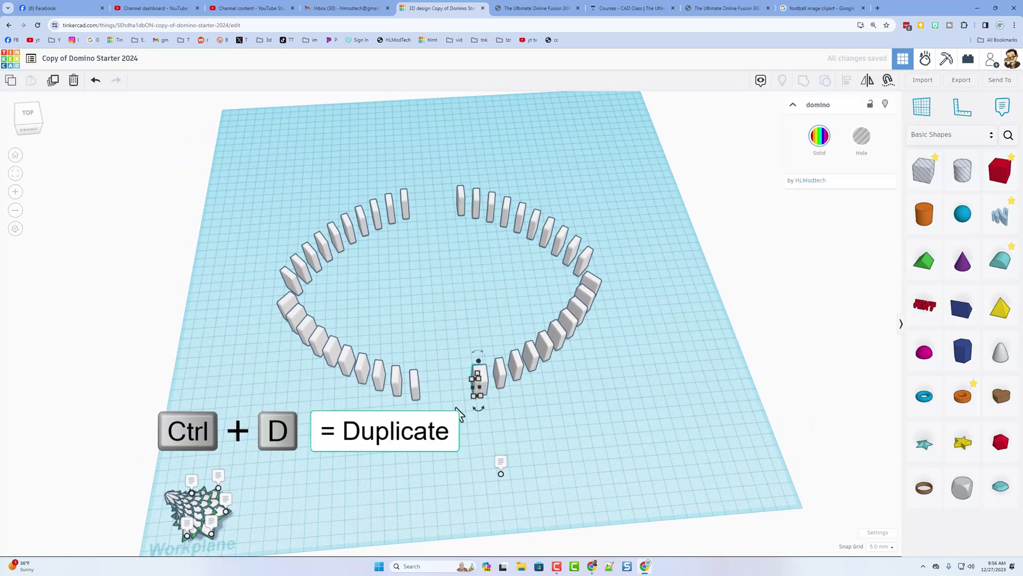
{"action": "key", "text": "Left"}
{"action": "key", "text": "Left"}
{"action": "key", "text": "Left"}
{"action": "key", "text": "Left"}
{"action": "key", "text": "Left"}
{"action": "key", "text": "Left"}
{"action": "key", "text": "Left"}
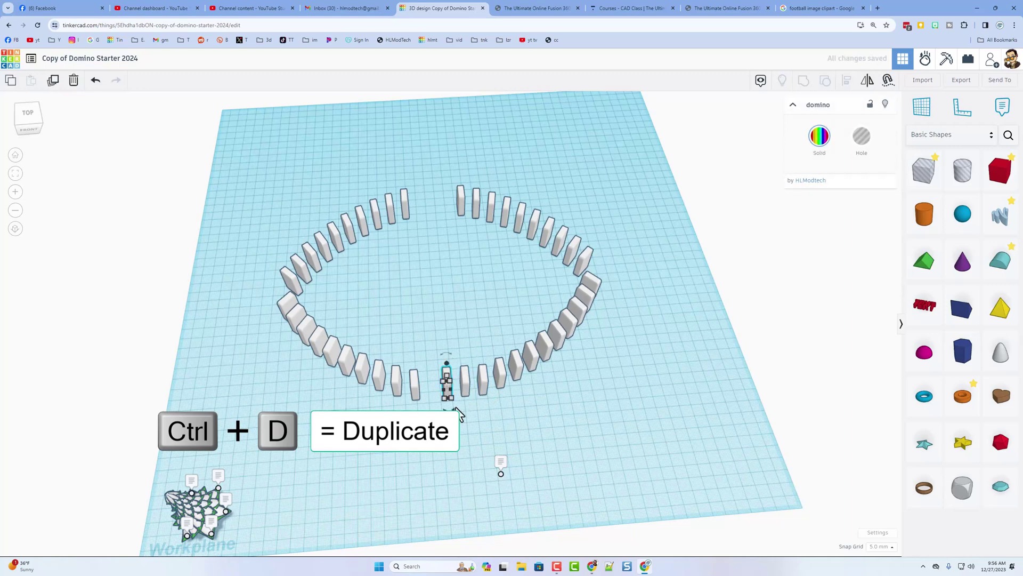
{"action": "left_click", "coordinate": [334, 362]}
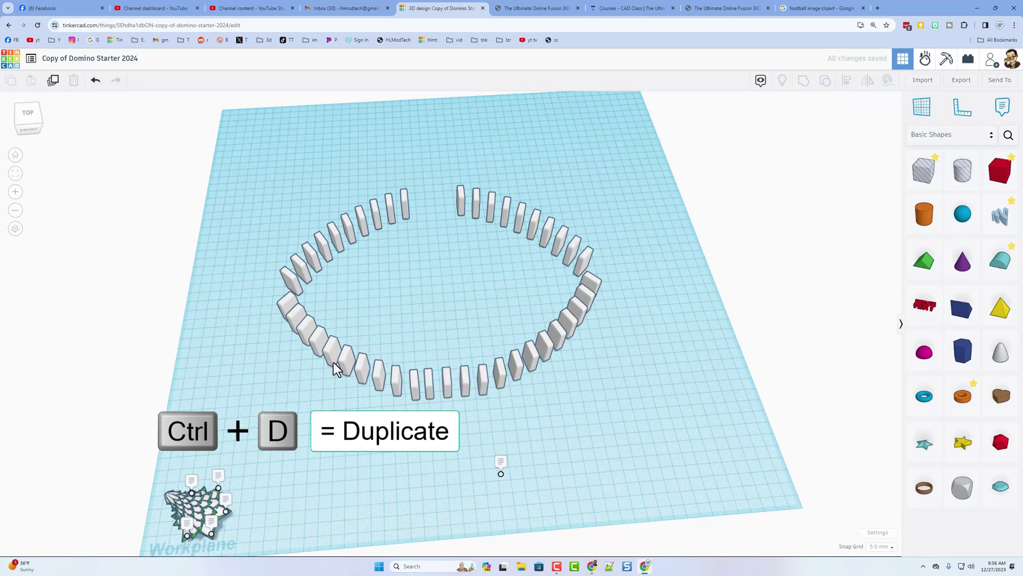
Move the 20 dominoes of the left half one snap step to the left to even out the front spacing.
{"action": "left_click_drag", "start_coordinate": [235, 195], "coordinate": [413, 395]}
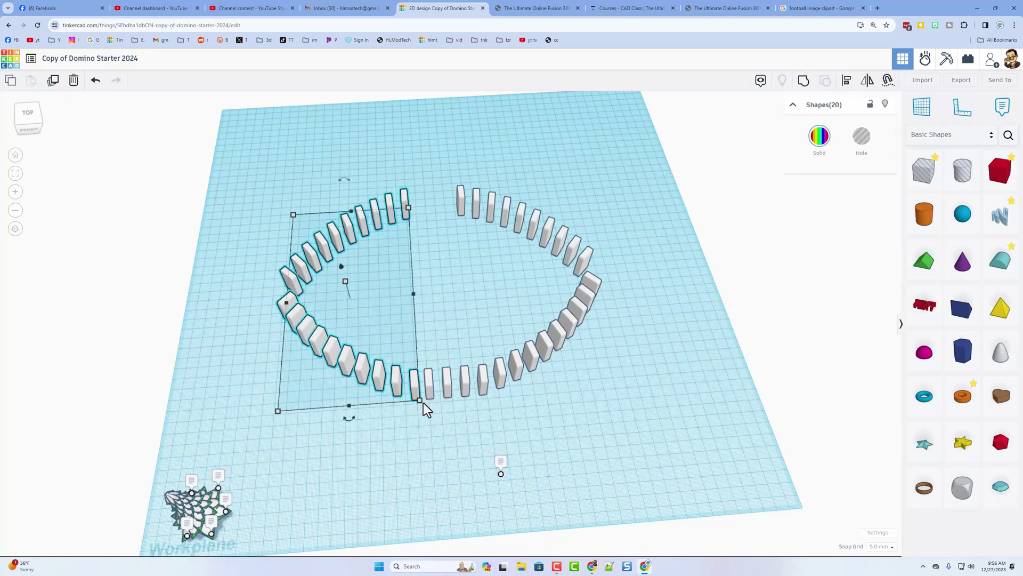
{"action": "key", "text": "Left"}
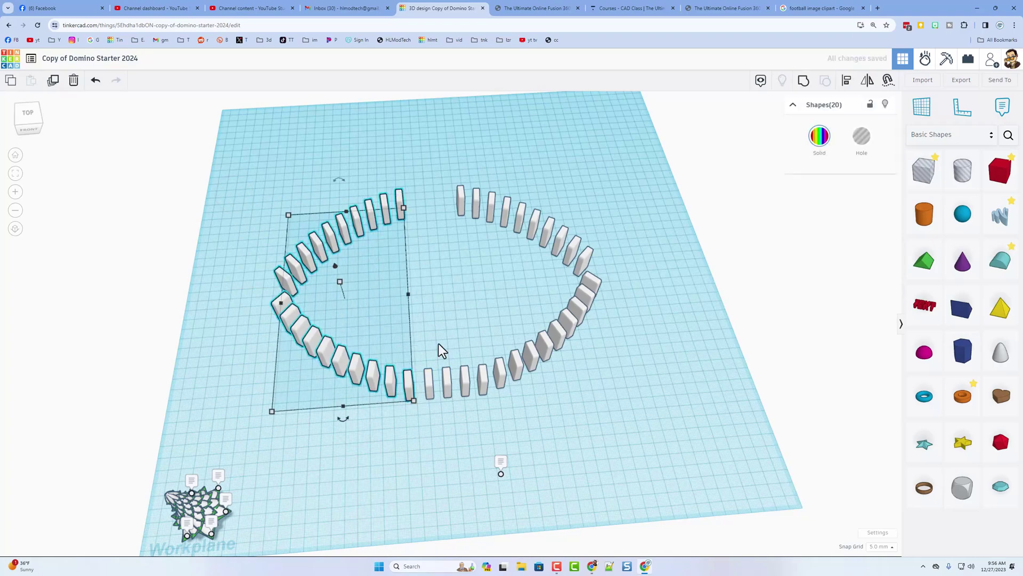
{"action": "left_click", "coordinate": [459, 311]}
Duplicate the three dominoes filling the front gap and move the copies into the gap at the back.
{"action": "left_click_drag", "start_coordinate": [428, 351], "coordinate": [468, 405]}
{"action": "key", "text": "shift+Up"}
{"action": "key", "text": "shift+Up"}
{"action": "key", "text": "shift+Up"}
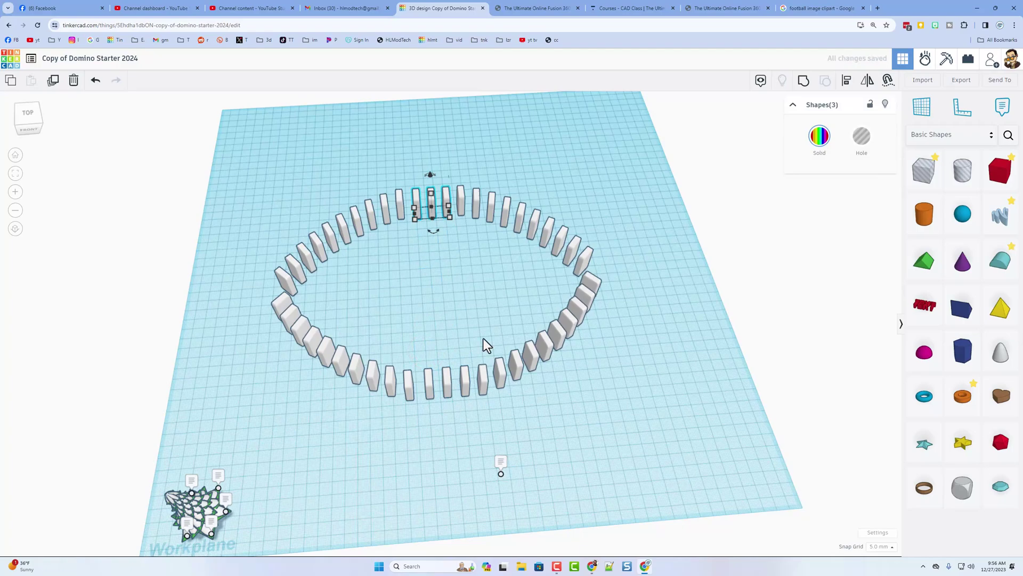
Move the three dominoes in the back gap one snap step further back.
{"action": "key", "text": "f"}
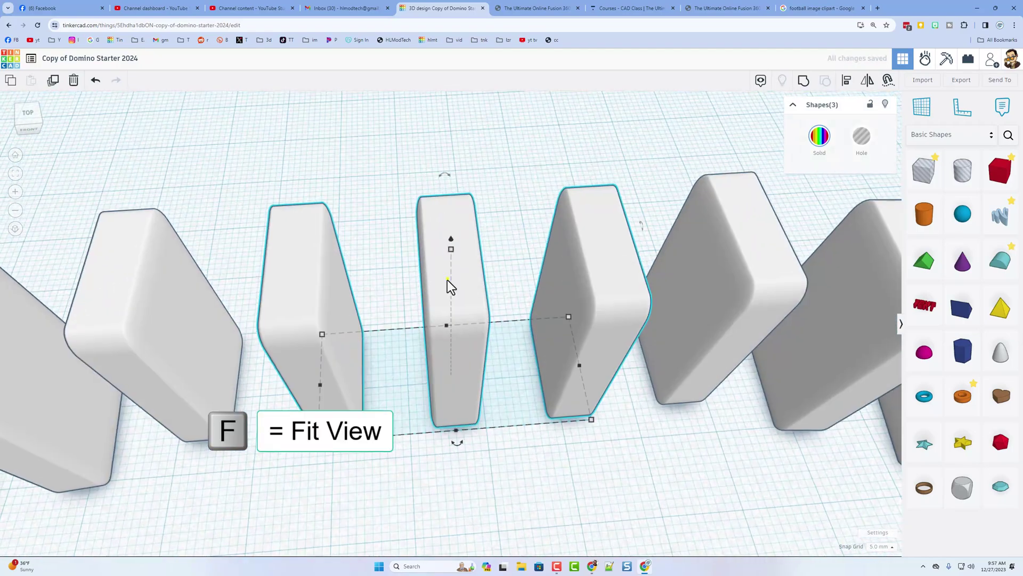
{"action": "left_click", "coordinate": [448, 279]}
{"action": "scroll", "coordinate": [442, 337], "scroll_direction": "down", "scroll_amount": 5}
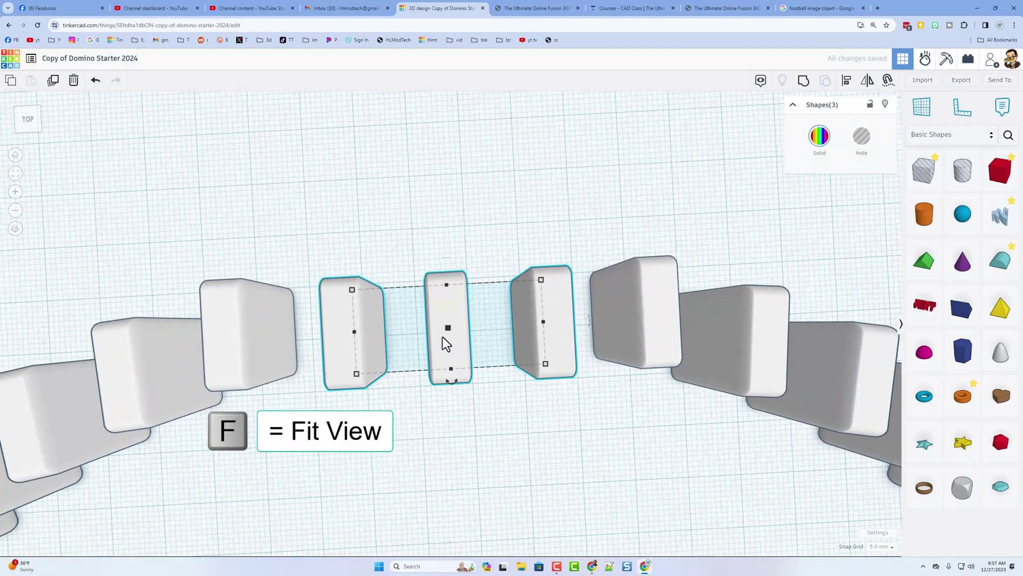
{"action": "scroll", "coordinate": [442, 337], "scroll_direction": "up", "scroll_amount": 3}
{"action": "key", "text": "Up"}
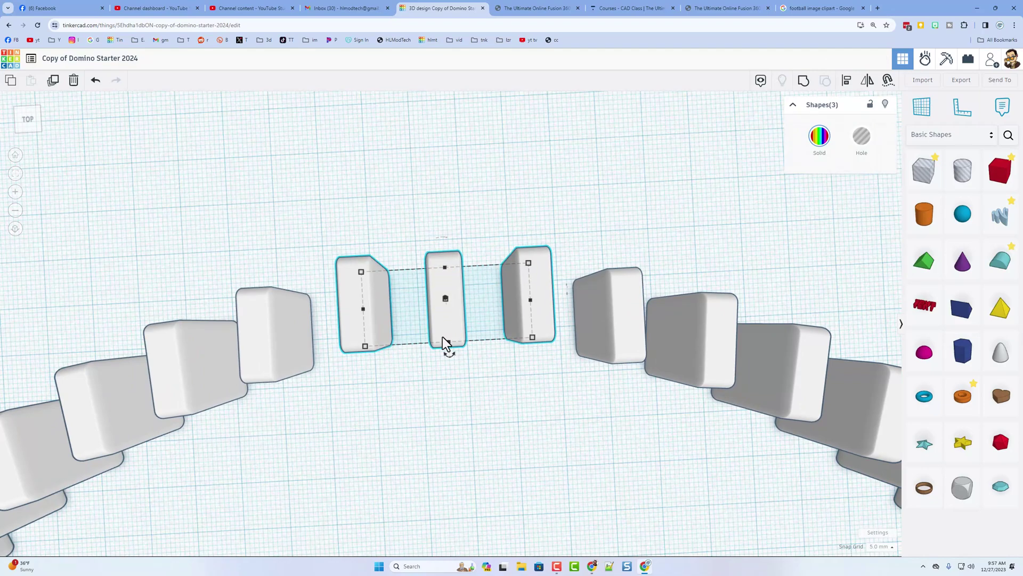
Set the snap grid to 1.0 mm and move the three back dominoes two snap steps forward to smooth the curve.
{"action": "left_click", "coordinate": [880, 546]}
{"action": "left_click", "coordinate": [881, 494]}
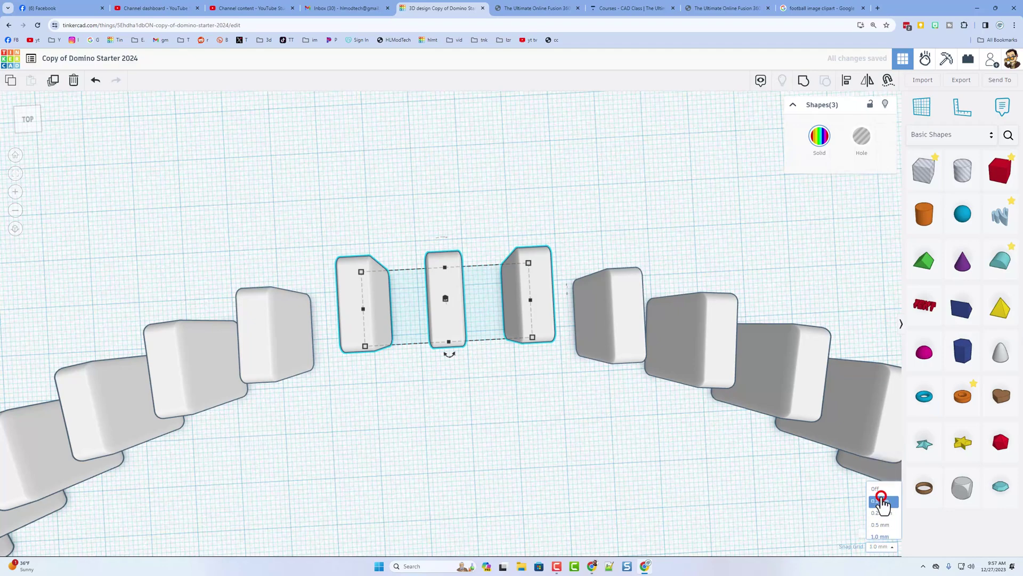
{"action": "key", "text": "Down"}
{"action": "key", "text": "Down"}
Set the snap grid back to 5.0 mm and bring the whole domino outline into view.
{"action": "left_click", "coordinate": [880, 546]}
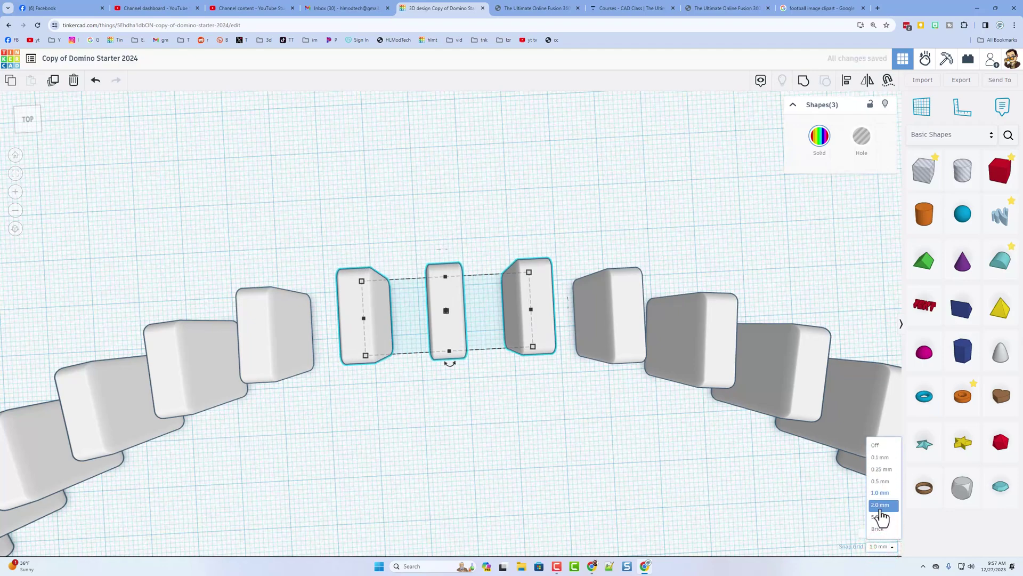
{"action": "left_click", "coordinate": [879, 517]}
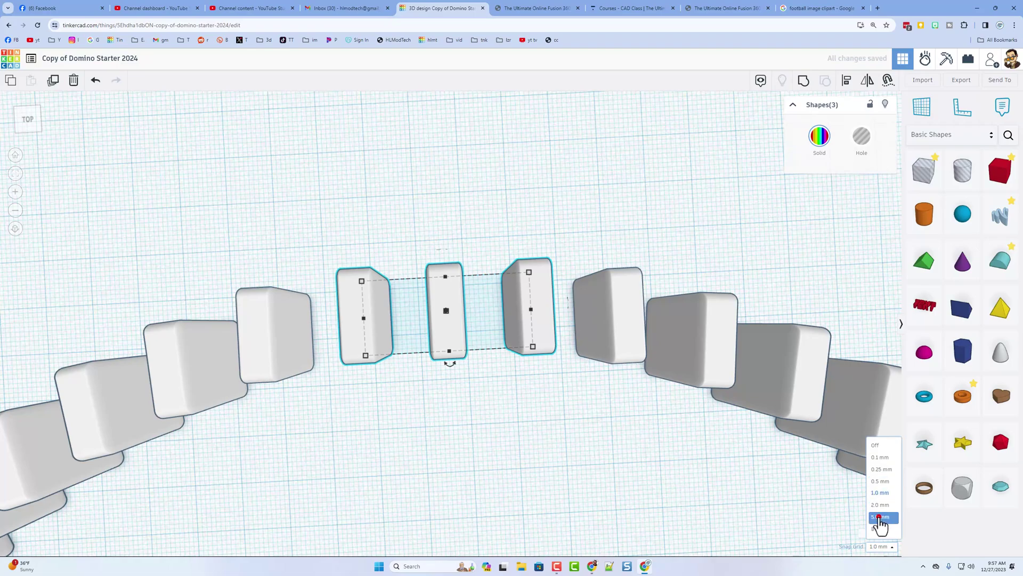
{"action": "left_click", "coordinate": [761, 488]}
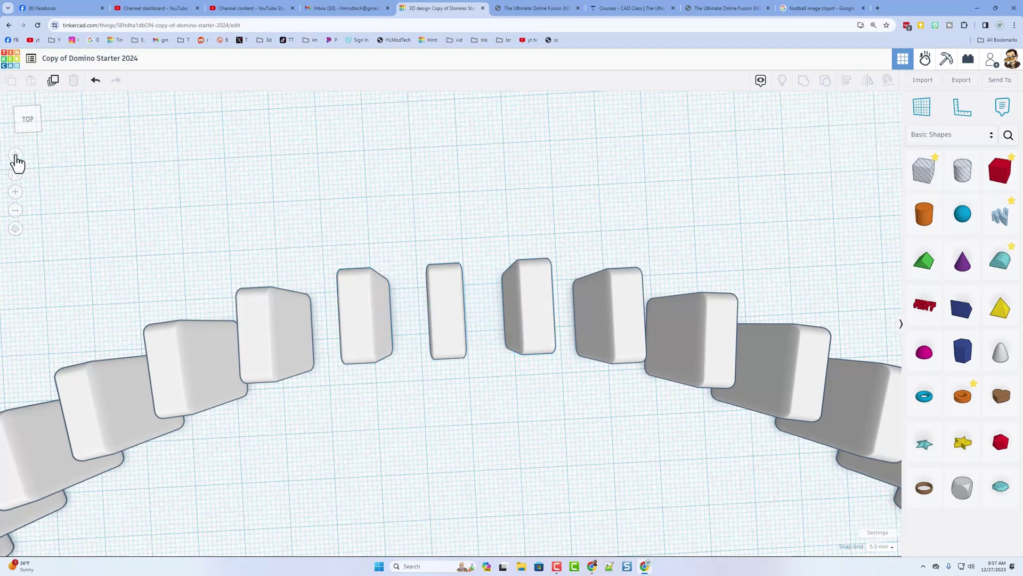
{"action": "left_click", "coordinate": [16, 155]}
{"action": "mouse_move", "coordinate": [234, 267]}
{"action": "right_mouse_down"}
{"action": "mouse_move", "coordinate": [258, 277]}
{"action": "mouse_move", "coordinate": [232, 274]}
{"action": "right_mouse_up"}
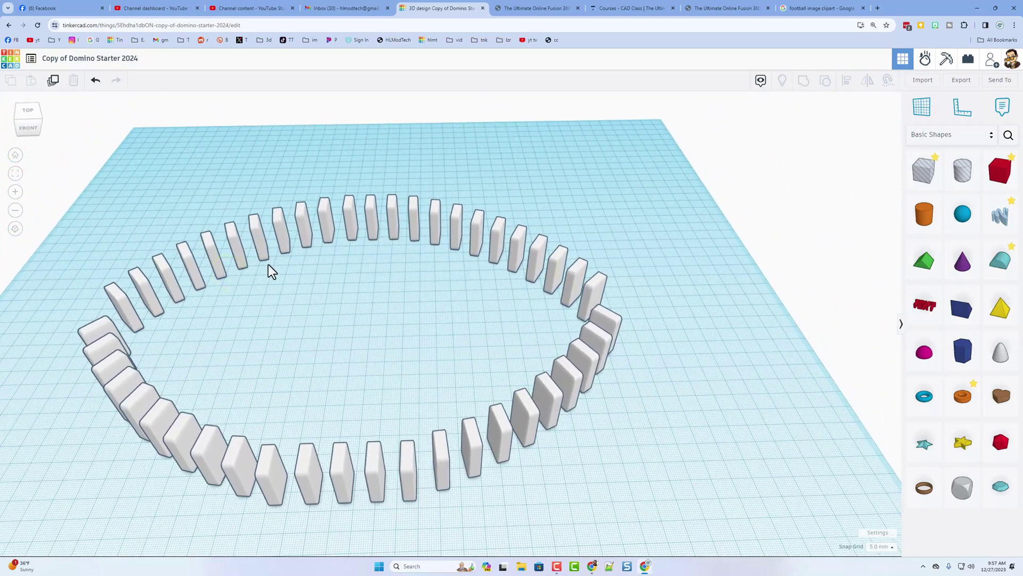
Duplicate a front domino and place the copy, turned crosswise, just inside the front-left part of the outline.
{"action": "left_click", "coordinate": [337, 474]}
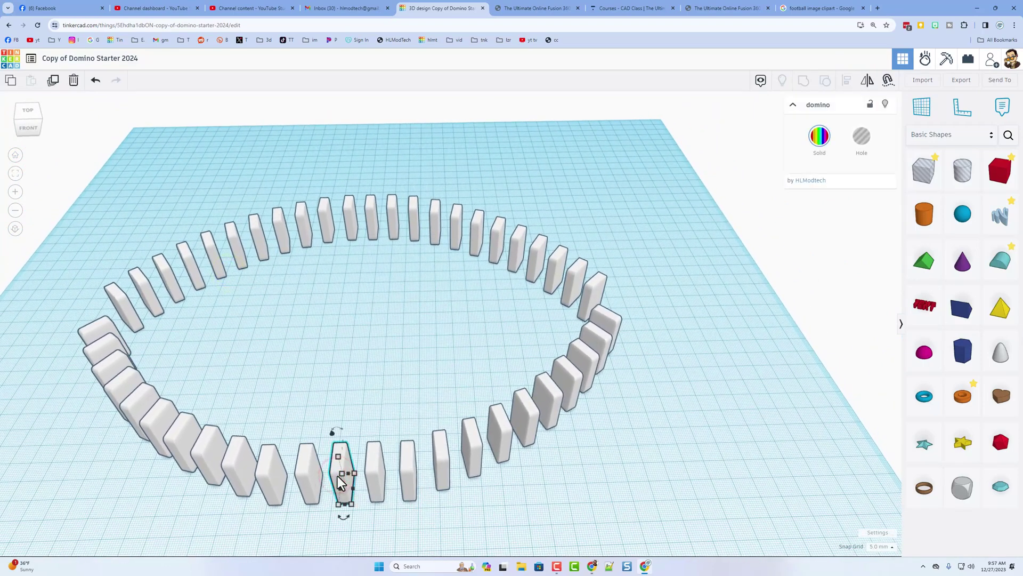
{"action": "left_click_drag", "start_coordinate": [341, 481], "coordinate": [240, 388]}
{"action": "left_click_drag", "start_coordinate": [251, 425], "coordinate": [267, 403]}
{"action": "key", "text": "ctrl+z"}
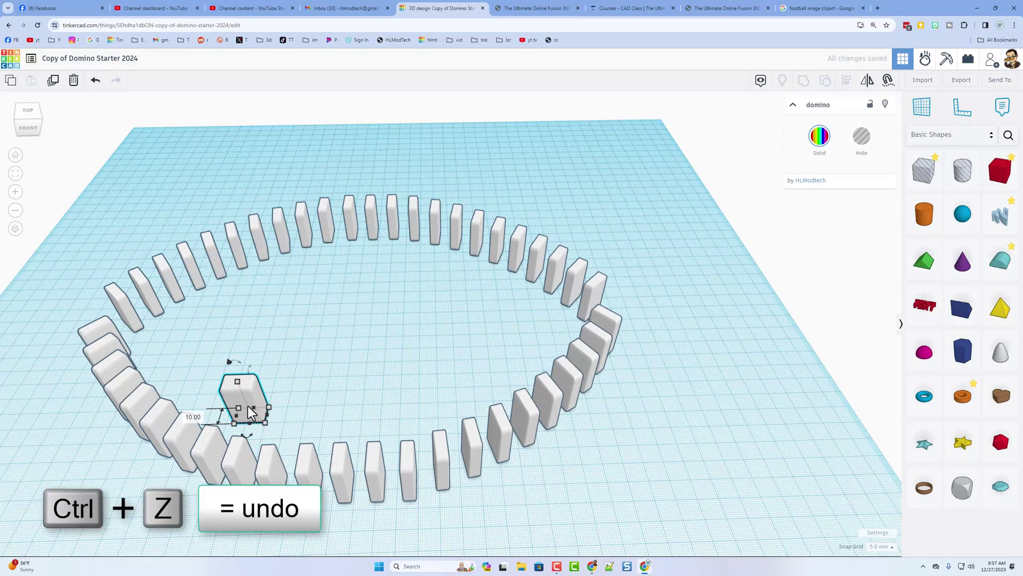
{"action": "key", "text": "ctrl+z"}
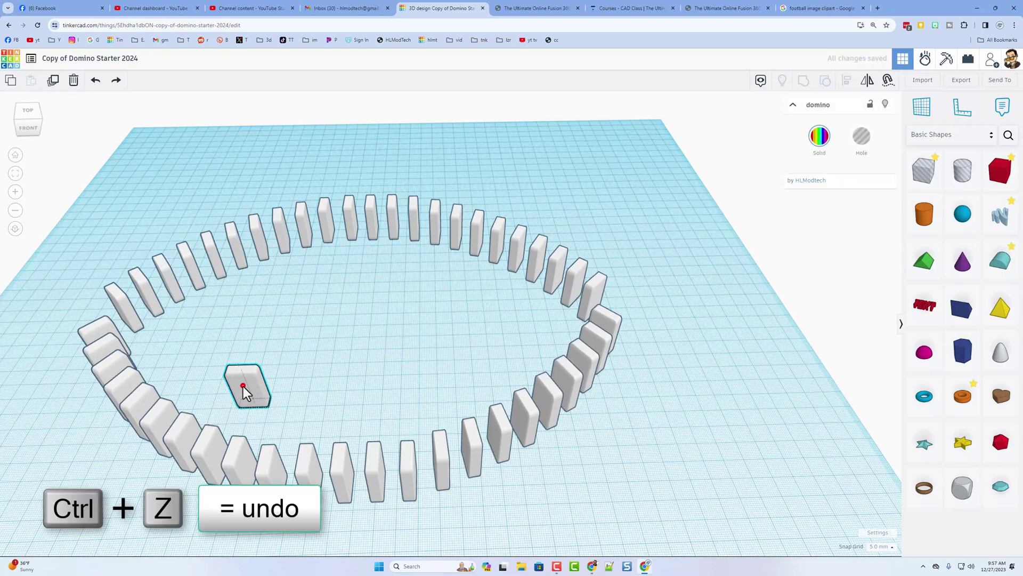
{"action": "left_click", "coordinate": [298, 385]}
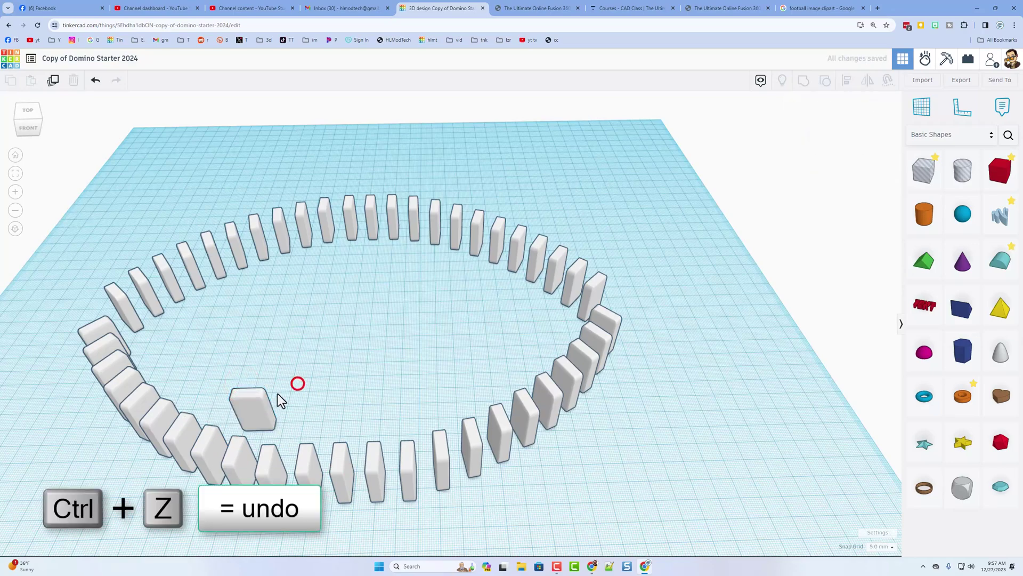
{"action": "left_click", "coordinate": [259, 407]}
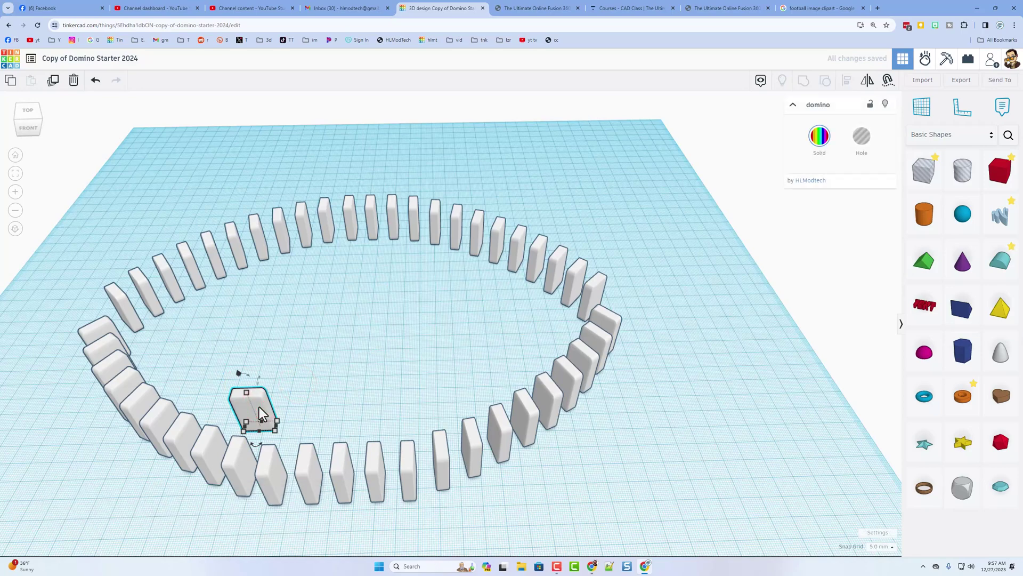
Duplicate the inner domino, shift the copy two snap steps back and one right, and rotate it -5°.
{"action": "key", "text": "ctrl+d"}
{"action": "key", "text": "Up"}
{"action": "key", "text": "Up"}
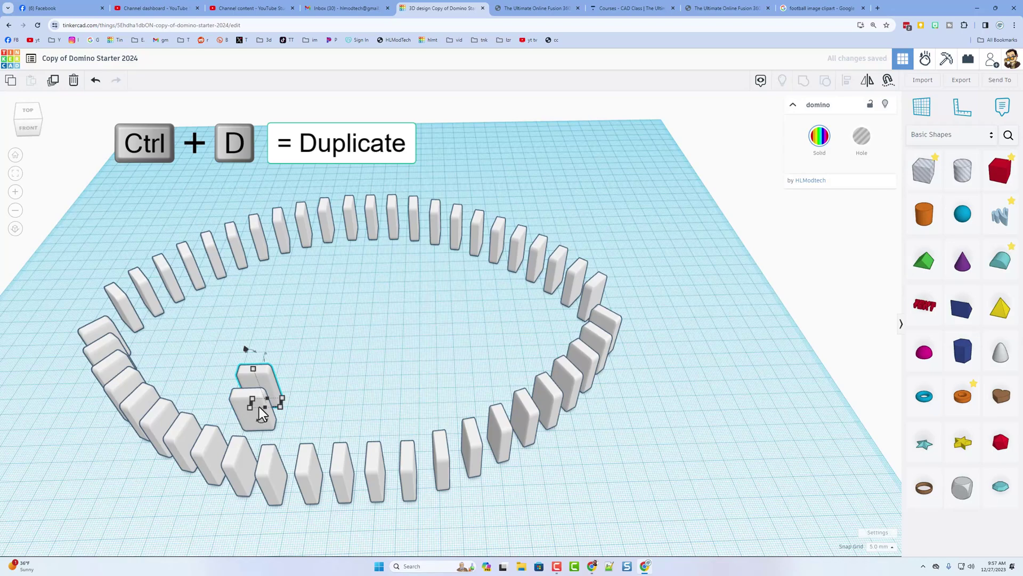
{"action": "key", "text": "Right"}
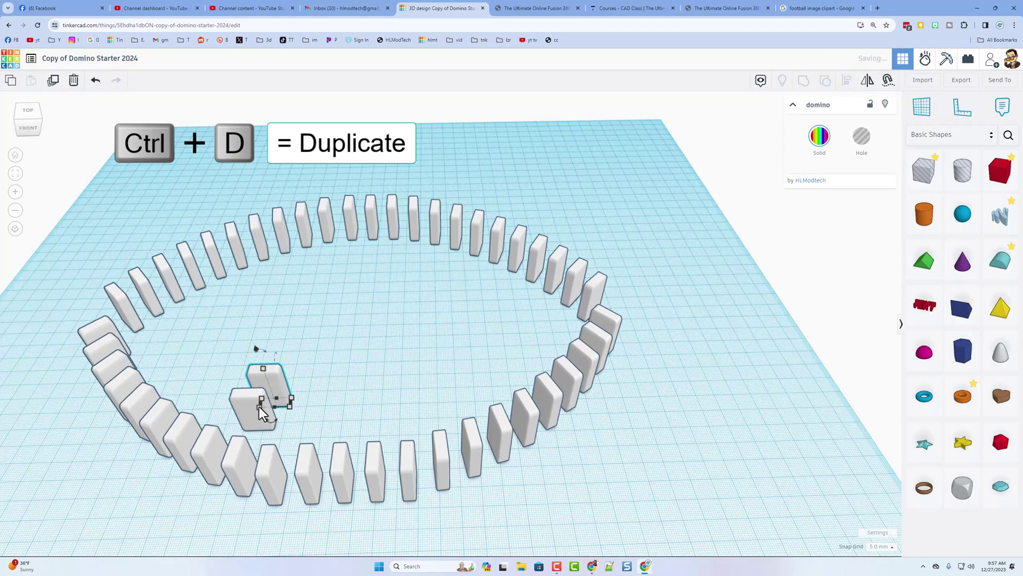
{"action": "left_click_drag", "start_coordinate": [269, 424], "coordinate": [269, 474]}
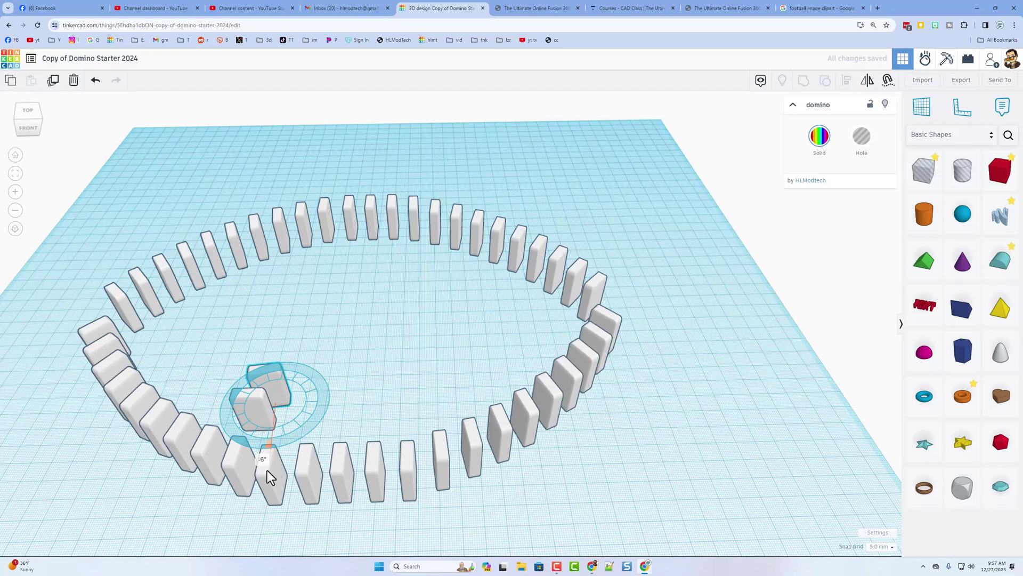
{"action": "left_click_drag", "start_coordinate": [265, 471], "coordinate": [266, 472]}
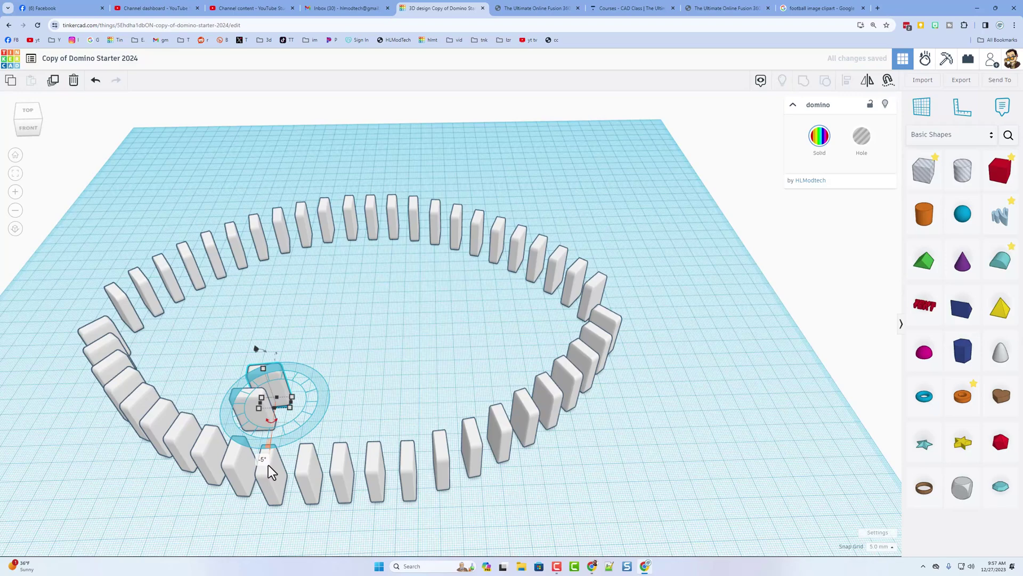
Repeat the duplication with the same offset and rotation to extend the curved inner row to nine dominoes.
{"action": "key", "text": "ctrl+d"}
{"action": "key", "text": "ctrl+d"}
{"action": "key", "text": "ctrl+d"}
{"action": "key", "text": "ctrl+d"}
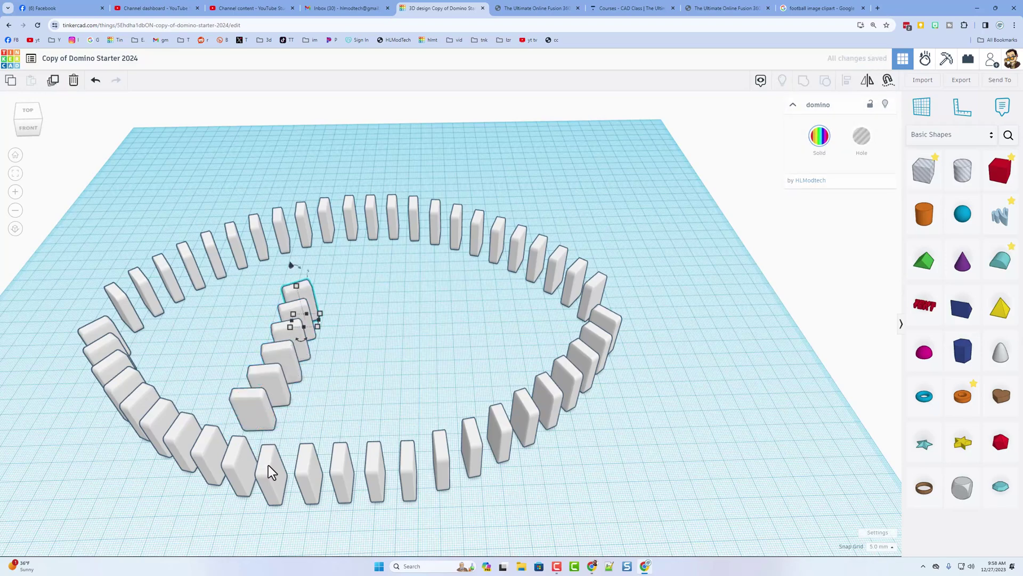
{"action": "key", "text": "ctrl+d"}
{"action": "key", "text": "ctrl+d"}
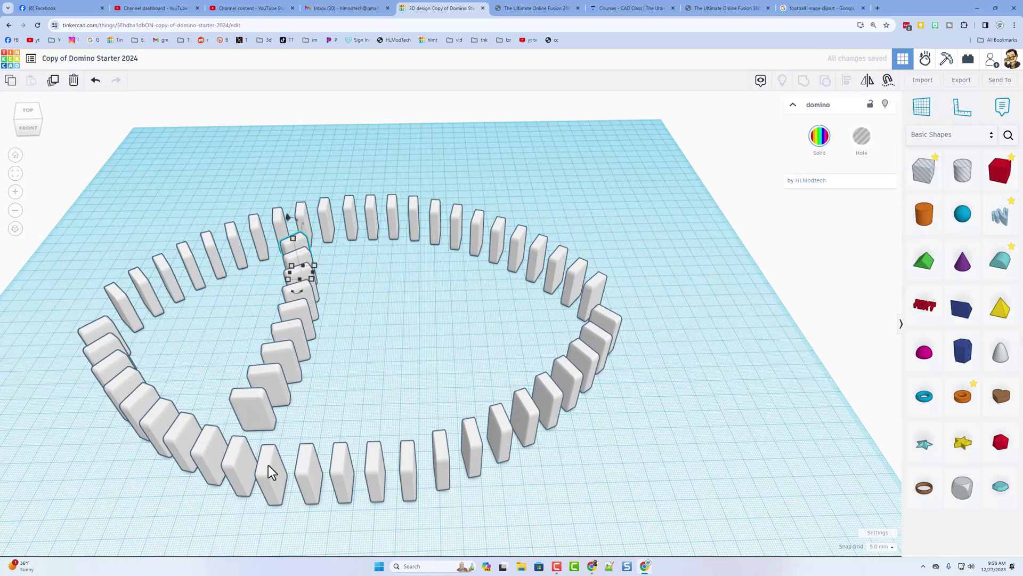
Select the nine-domino row and reposition it so it fits between the front and back edges of the outline.
{"action": "right_click_drag", "start_coordinate": [312, 393], "coordinate": [398, 385]}
{"action": "left_click", "coordinate": [396, 384]}
{"action": "left_click_drag", "start_coordinate": [266, 303], "coordinate": [365, 499]}
{"action": "left_click_drag", "start_coordinate": [336, 467], "coordinate": [304, 479]}
{"action": "key", "text": "ctrl+d"}
{"action": "right_click_drag", "start_coordinate": [356, 452], "coordinate": [282, 395]}
{"action": "left_click_drag", "start_coordinate": [280, 389], "coordinate": [275, 384]}
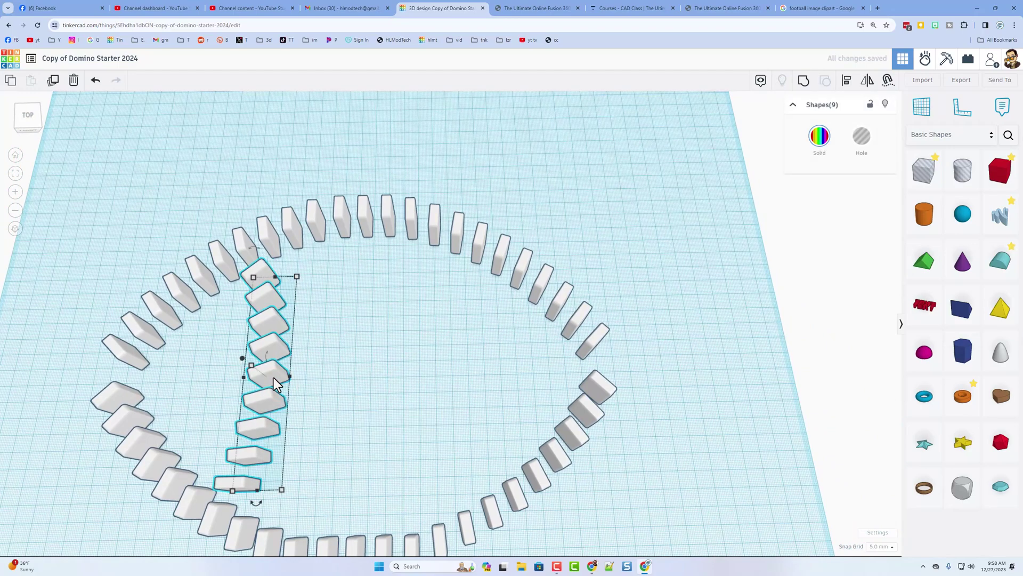
Duplicate the curved inner row and move the copy right, toward the other half of the football outline.
{"action": "key", "text": "ctrl+d"}
{"action": "key", "text": "Right"}
{"action": "key", "text": "Right"}
{"action": "key", "text": "Right"}
{"action": "key", "text": "Right"}
{"action": "key", "text": "Right"}
{"action": "key", "text": "Right"}
{"action": "key", "text": "Right"}
{"action": "key", "text": "Right"}
{"action": "key", "text": "Right"}
{"action": "key", "text": "Right"}
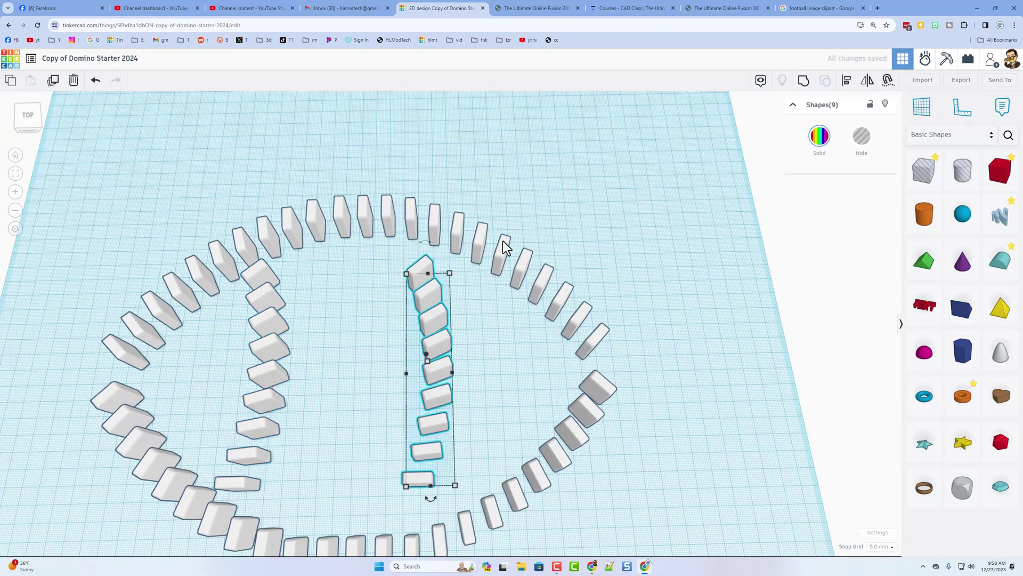
Mirror the copied inner row left to right and slide it slightly further toward the outline's right end.
{"action": "key", "text": "m"}
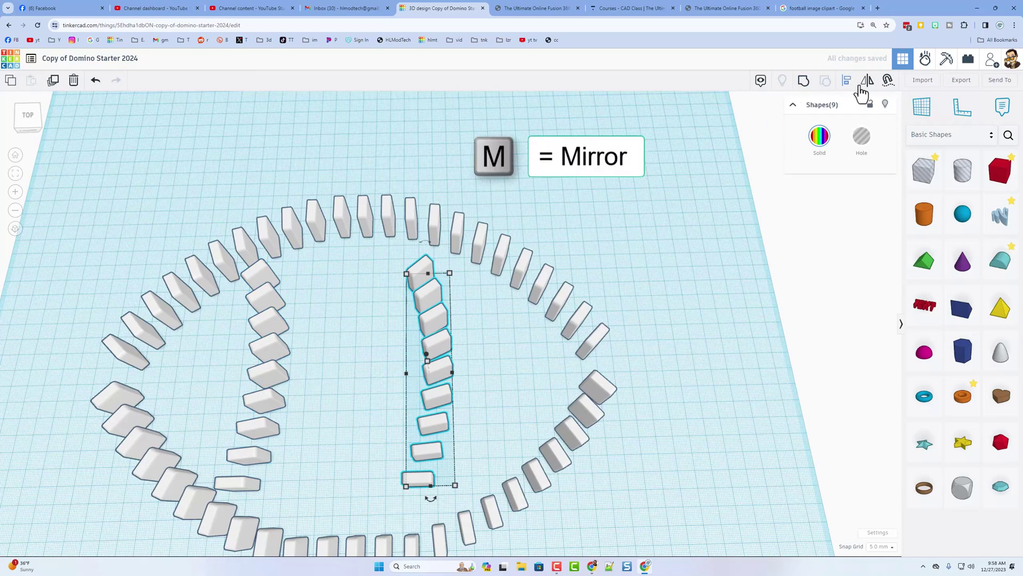
{"action": "left_click", "coordinate": [432, 498]}
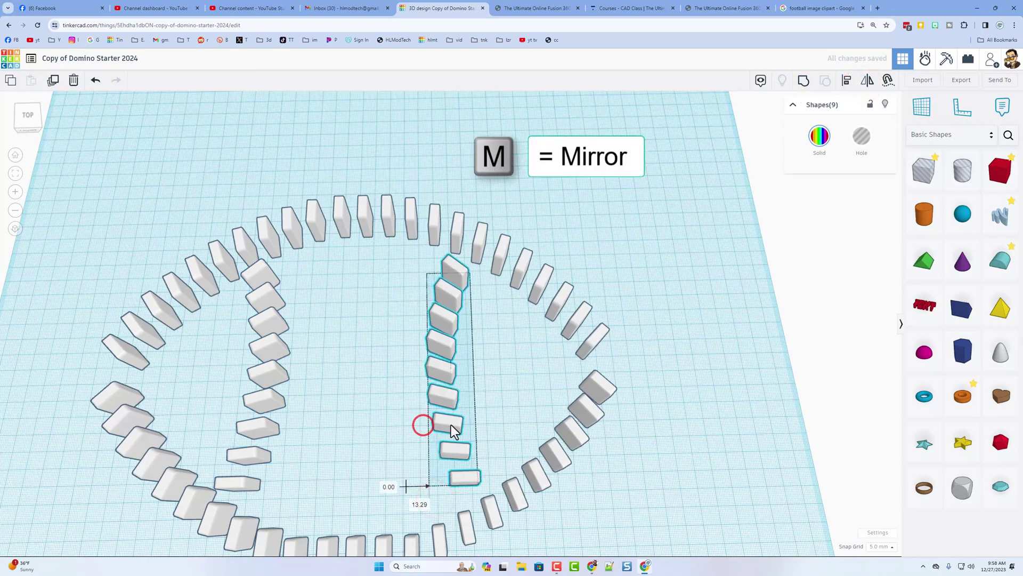
{"action": "left_click", "coordinate": [387, 416]}
Add a wedge just outside the outline's right tip and turn it so its slope descends toward the dominoes.
{"action": "scroll", "coordinate": [411, 379], "scroll_direction": "down", "scroll_amount": 5}
{"action": "right_click_drag", "start_coordinate": [478, 359], "coordinate": [491, 343]}
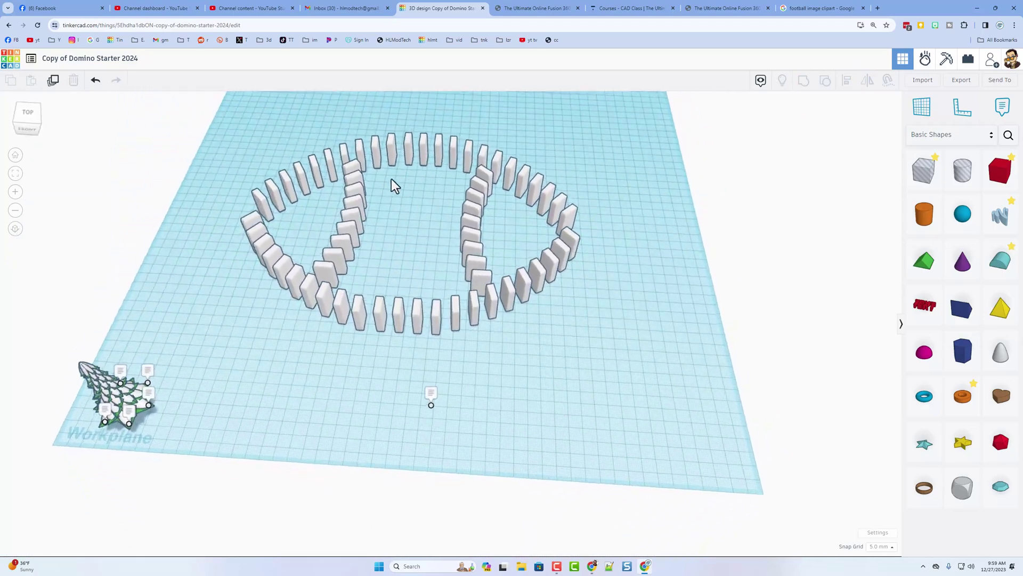
{"action": "right_click_drag", "start_coordinate": [422, 194], "coordinate": [385, 231]}
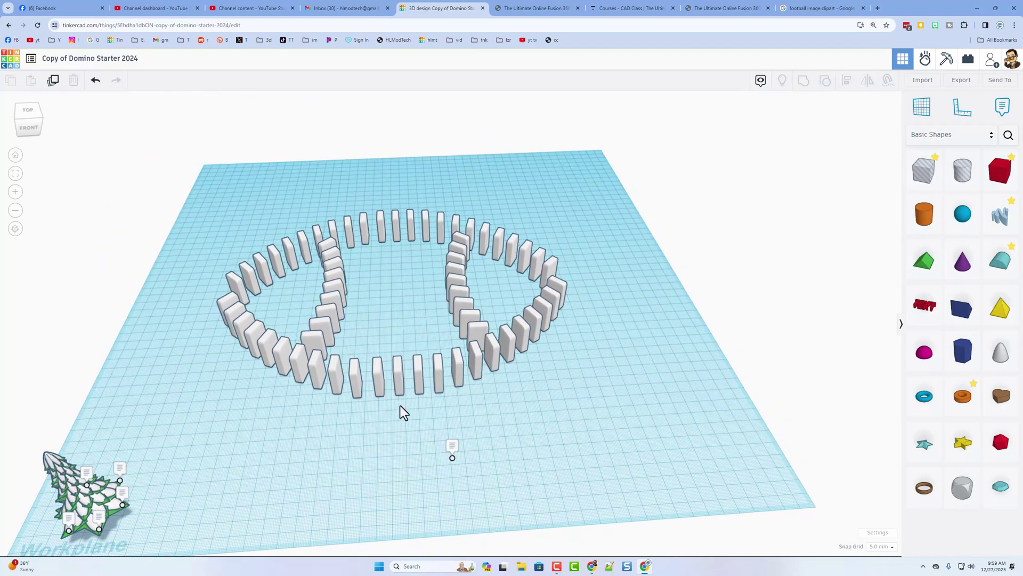
{"action": "right_click_drag", "start_coordinate": [502, 411], "coordinate": [542, 425]}
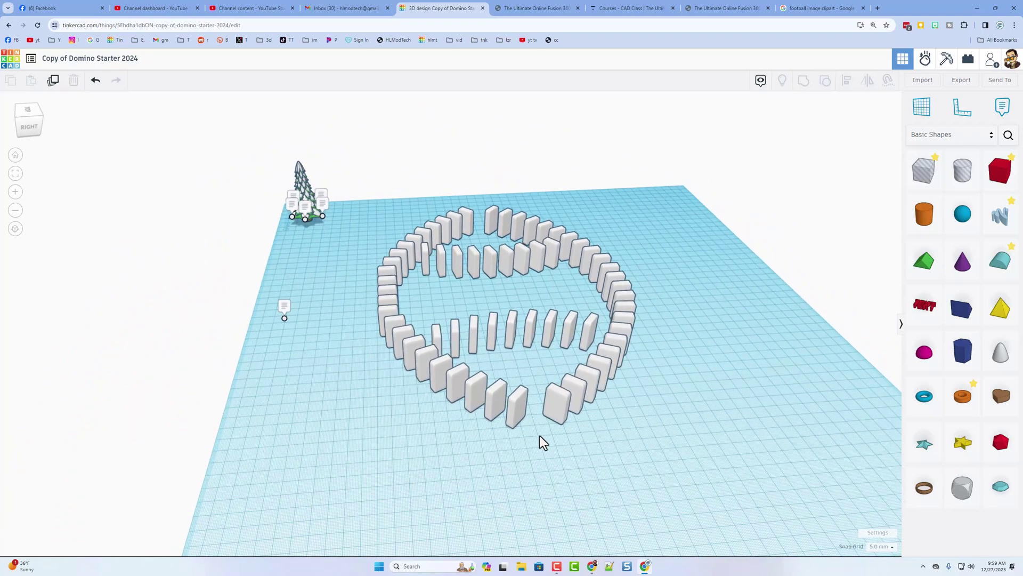
{"action": "left_click_drag", "start_coordinate": [962, 320], "coordinate": [527, 457]}
{"action": "left_click_drag", "start_coordinate": [541, 498], "coordinate": [571, 469]}
Move the wedge up against the dominoes at the right tip and raise it 15 mm above the workplane.
{"action": "right_click_drag", "start_coordinate": [464, 472], "coordinate": [645, 407]}
{"action": "left_click_drag", "start_coordinate": [645, 407], "coordinate": [627, 393]}
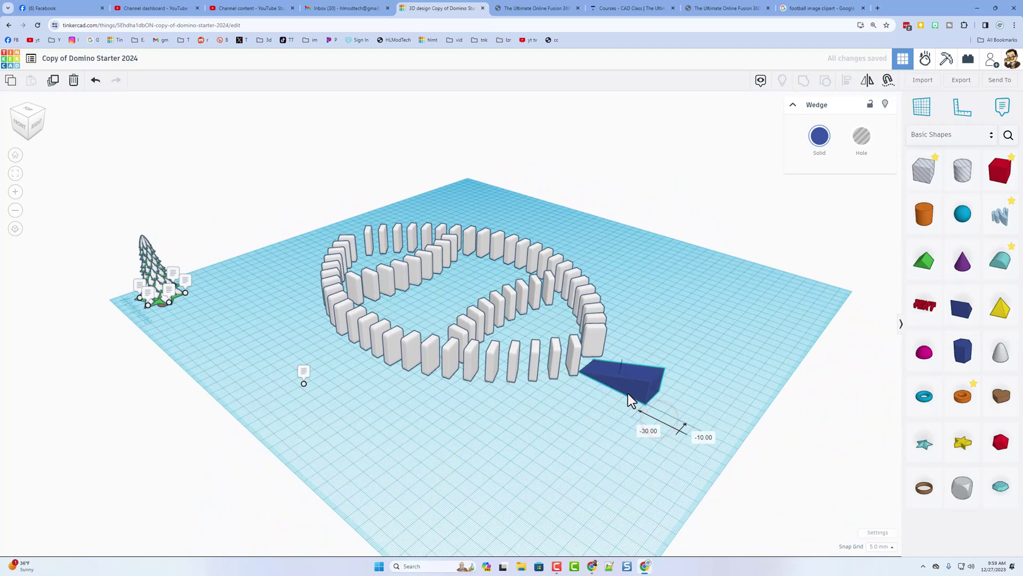
{"action": "left_click_drag", "start_coordinate": [624, 340], "coordinate": [628, 318]}
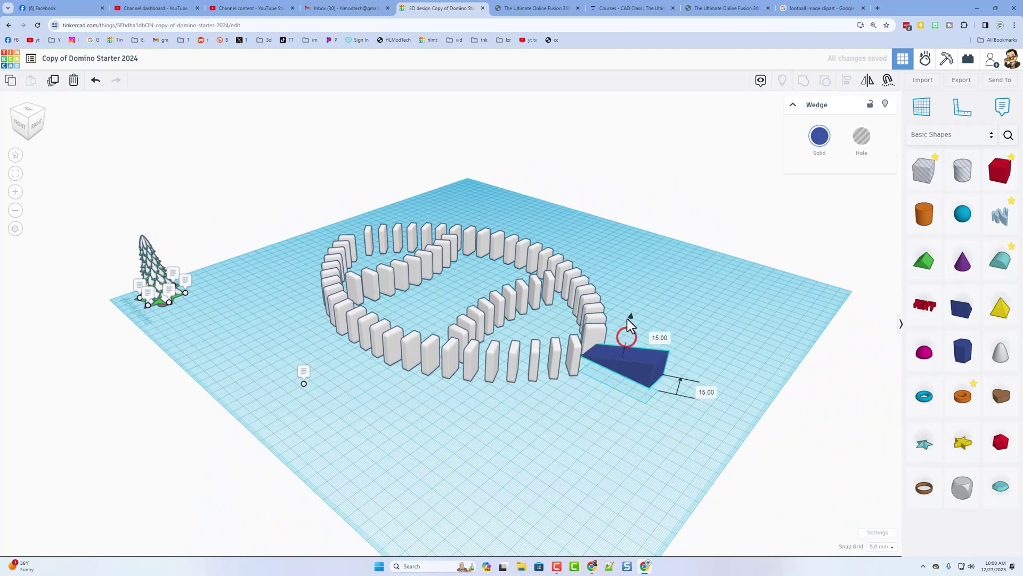
Widen the wedge so its low end spans both dominoes at the outline's tip.
{"action": "right_click_drag", "start_coordinate": [664, 344], "coordinate": [548, 320]}
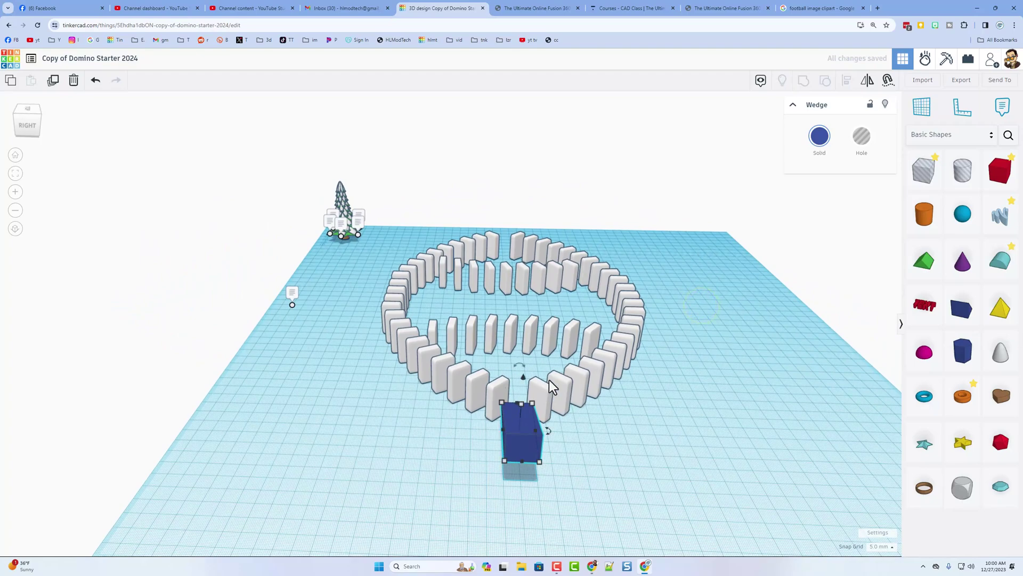
{"action": "right_click_drag", "start_coordinate": [571, 437], "coordinate": [452, 466]}
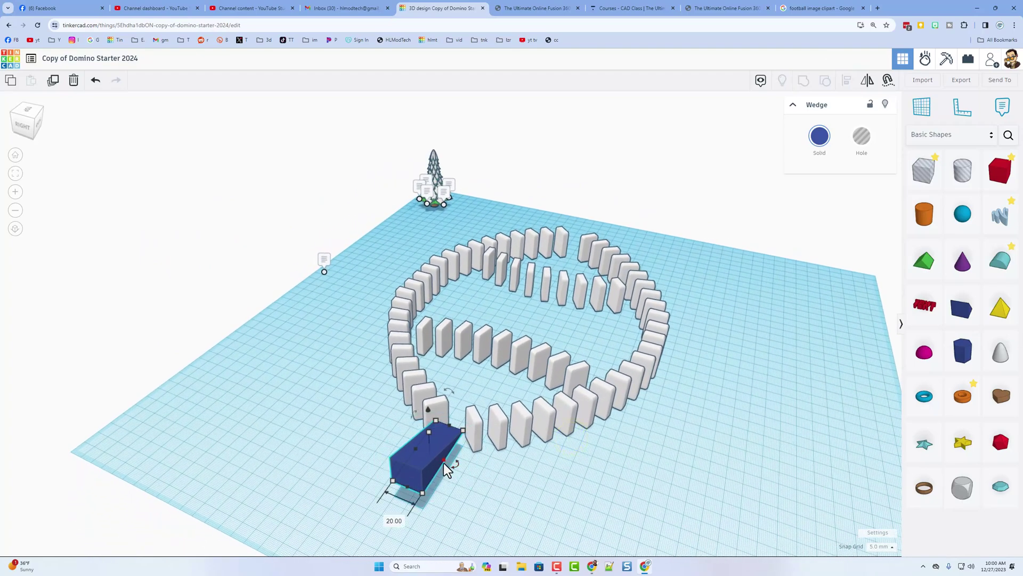
{"action": "scroll", "coordinate": [445, 463], "scroll_direction": "up", "scroll_amount": 2}
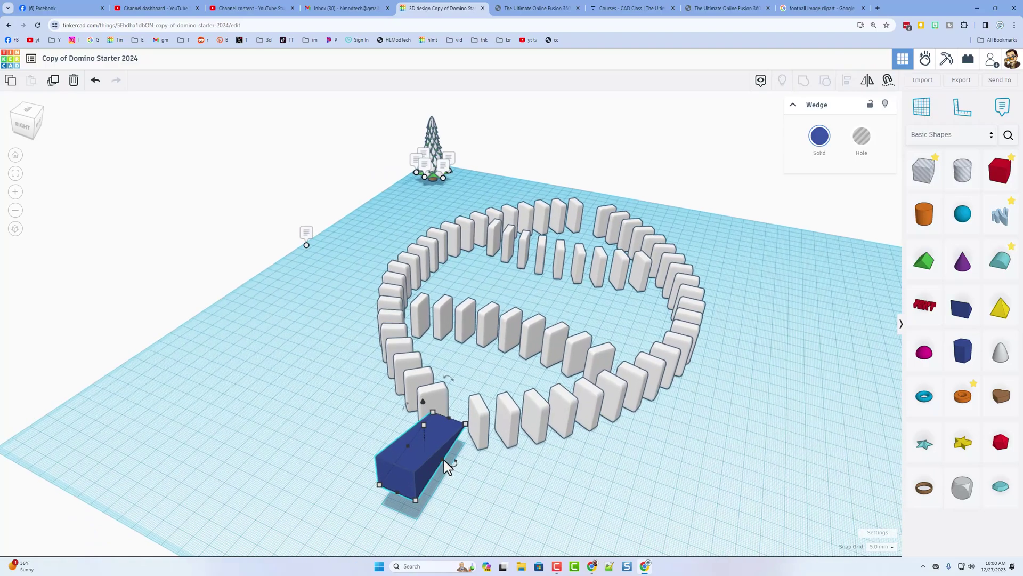
{"action": "right_click_drag", "start_coordinate": [452, 462], "coordinate": [566, 441]}
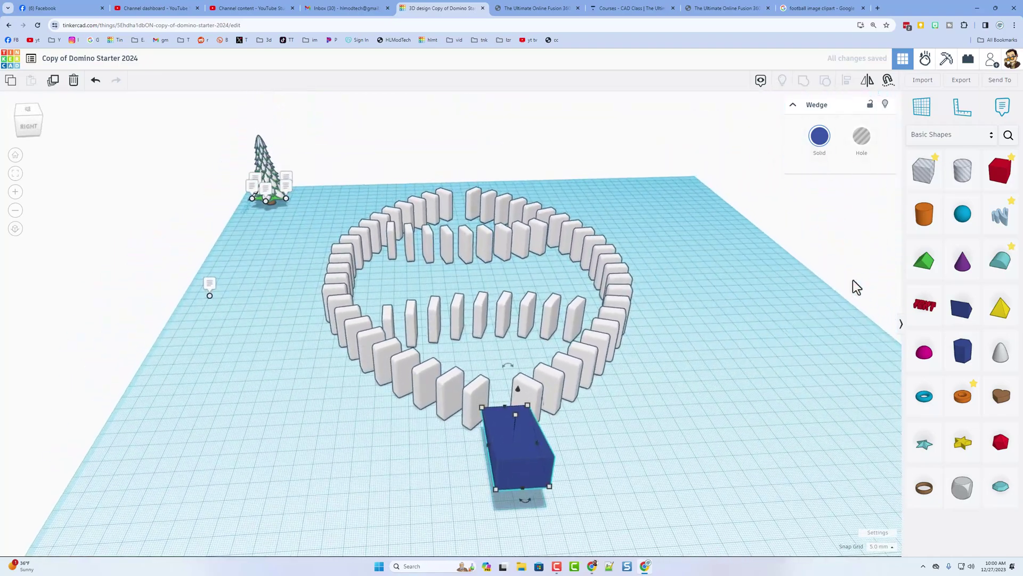
Add a sphere and set it on the wedge's sloped top surface.
{"action": "left_click_drag", "start_coordinate": [963, 213], "coordinate": [519, 451]}
{"action": "key", "text": "c"}
{"action": "right_click_drag", "start_coordinate": [480, 423], "coordinate": [342, 380]}
{"action": "right_click_drag", "start_coordinate": [416, 445], "coordinate": [438, 452]}
Select the wedge and sphere together and align them to center the sphere across the wedge's width.
{"action": "left_click_drag", "start_coordinate": [440, 450], "coordinate": [542, 497]}
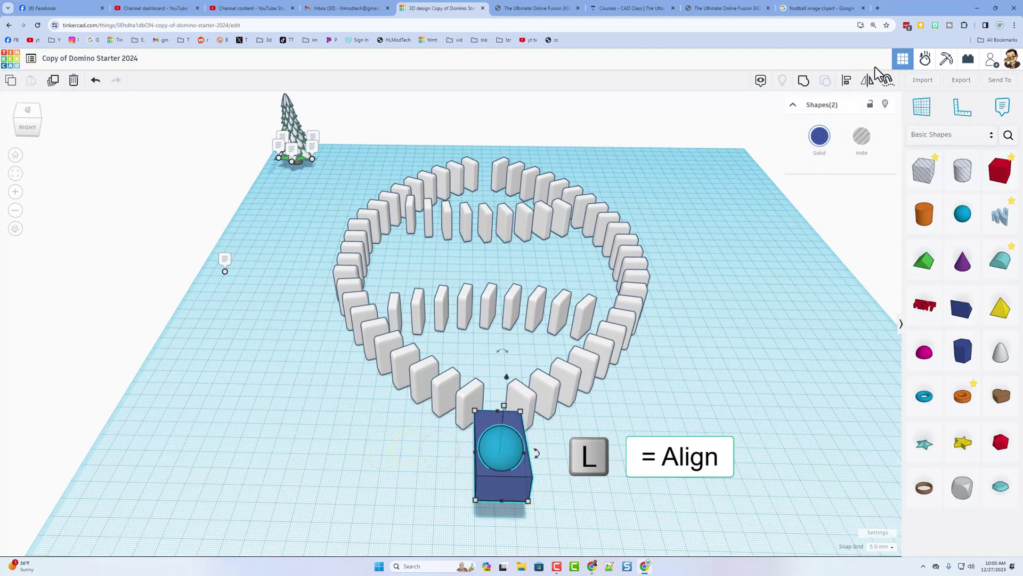
{"action": "left_click", "coordinate": [846, 81]}
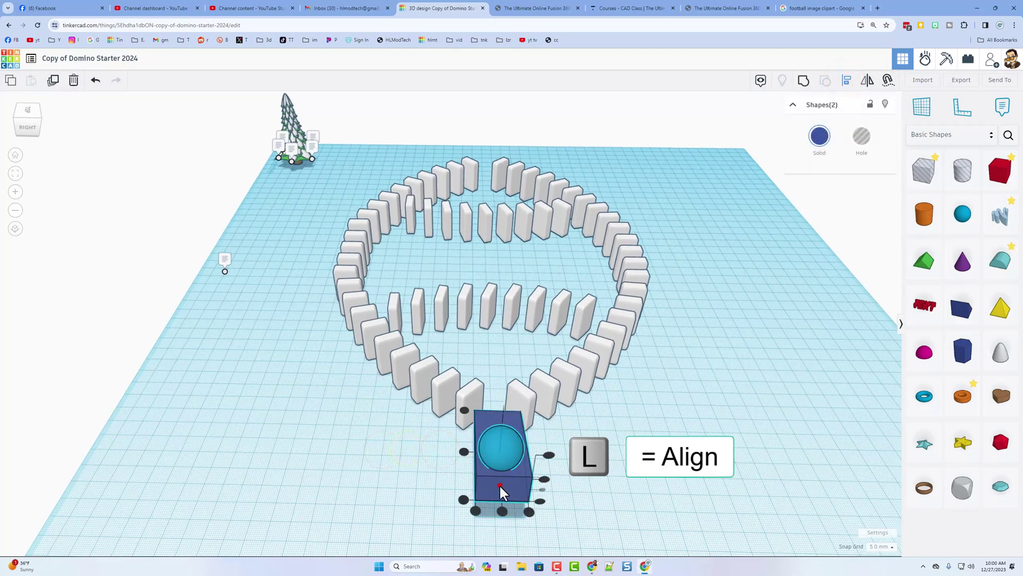
{"action": "left_click", "coordinate": [503, 511]}
{"action": "left_click", "coordinate": [439, 490]}
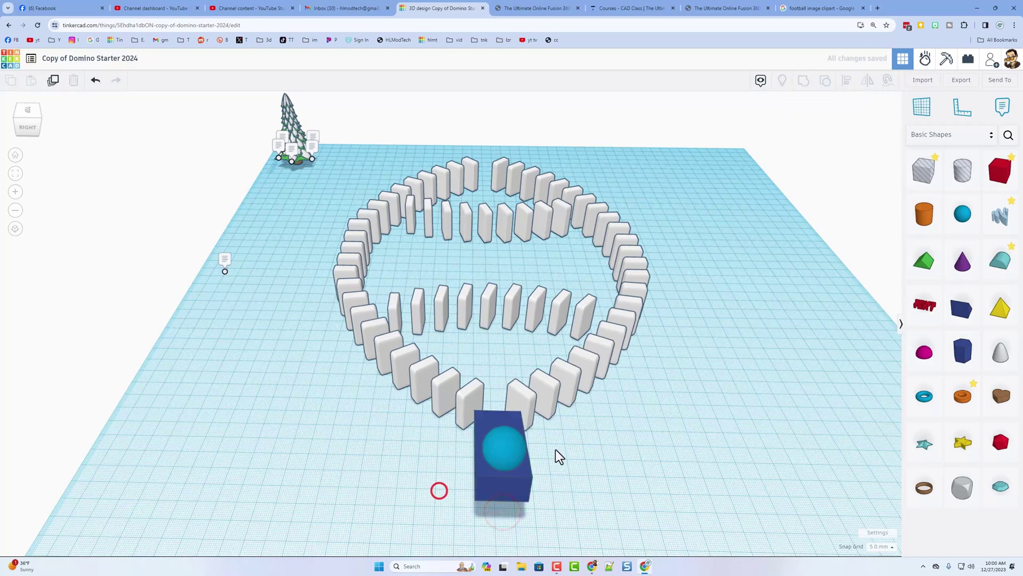
Open the design in the simulation workspace and make the wedge static.
{"action": "right_click_drag", "start_coordinate": [558, 446], "coordinate": [619, 439]}
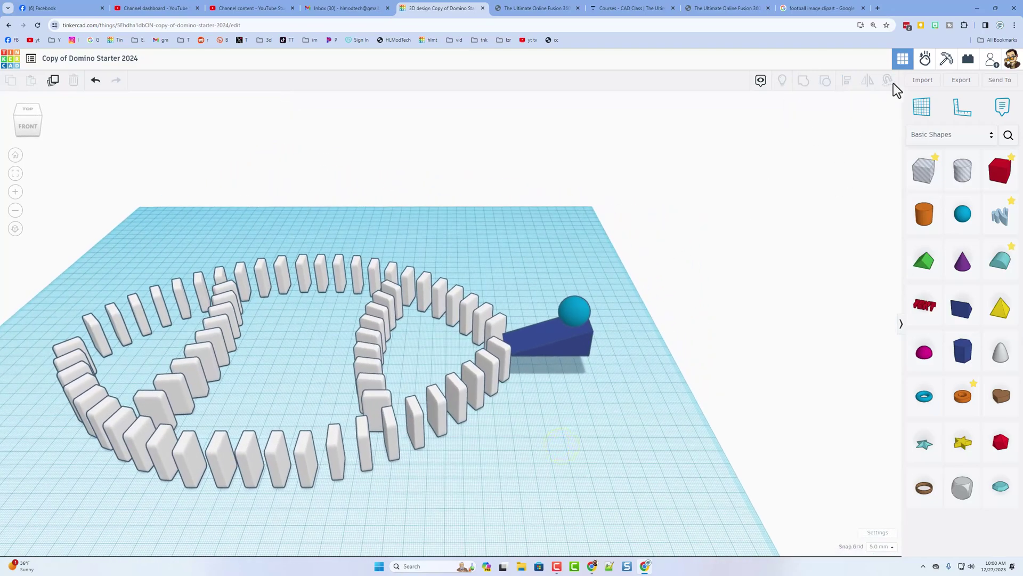
{"action": "left_click", "coordinate": [926, 59]}
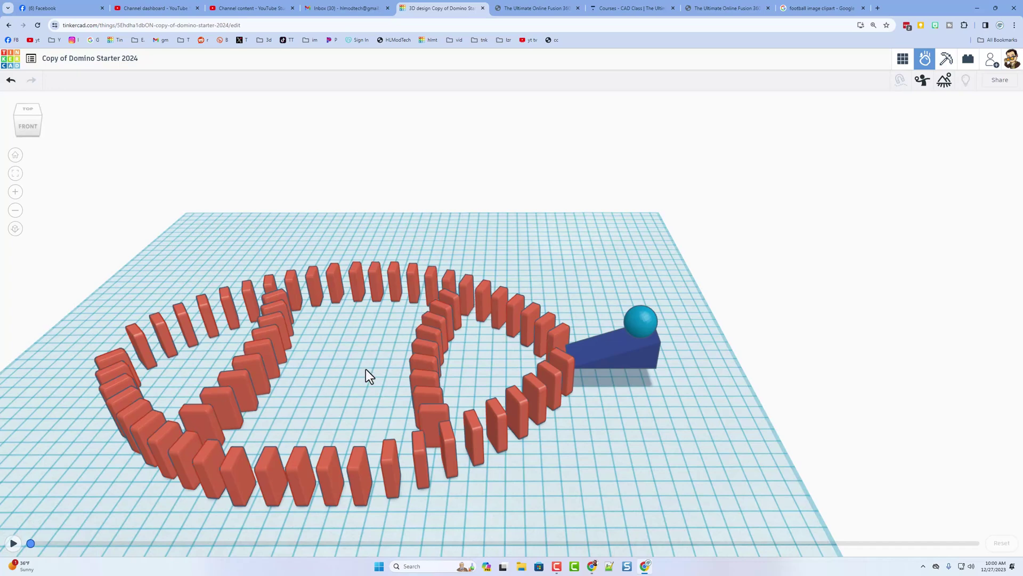
{"action": "right_click_drag", "start_coordinate": [584, 421], "coordinate": [568, 391]}
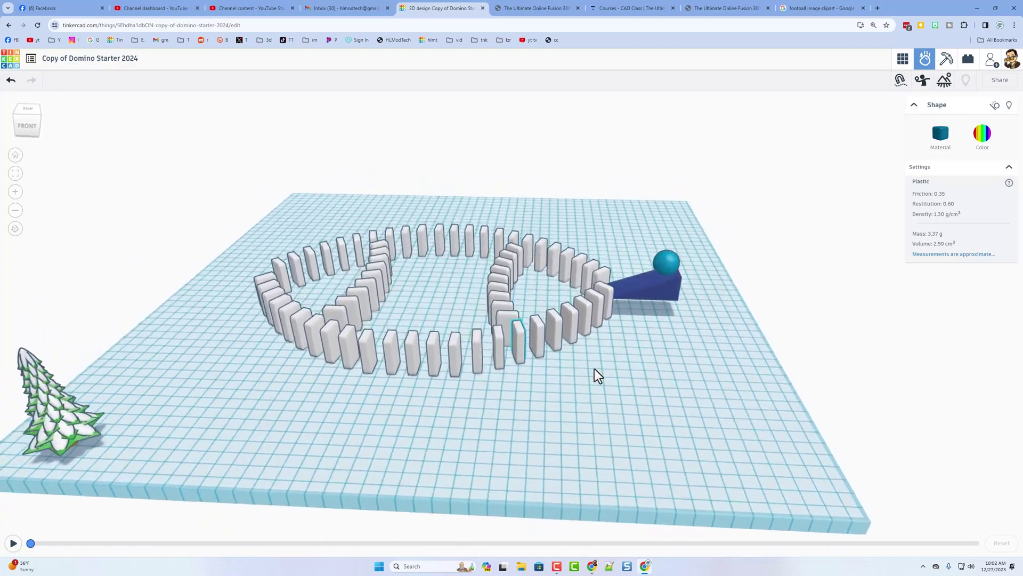
{"action": "left_click", "coordinate": [662, 291]}
{"action": "key", "text": "ctrl+m"}
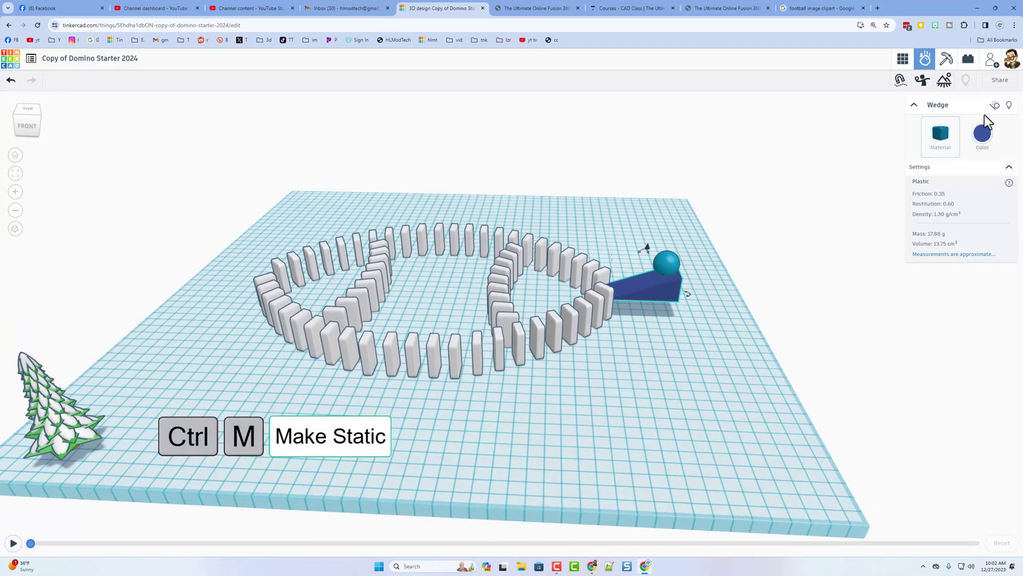
{"action": "left_click", "coordinate": [996, 105]}
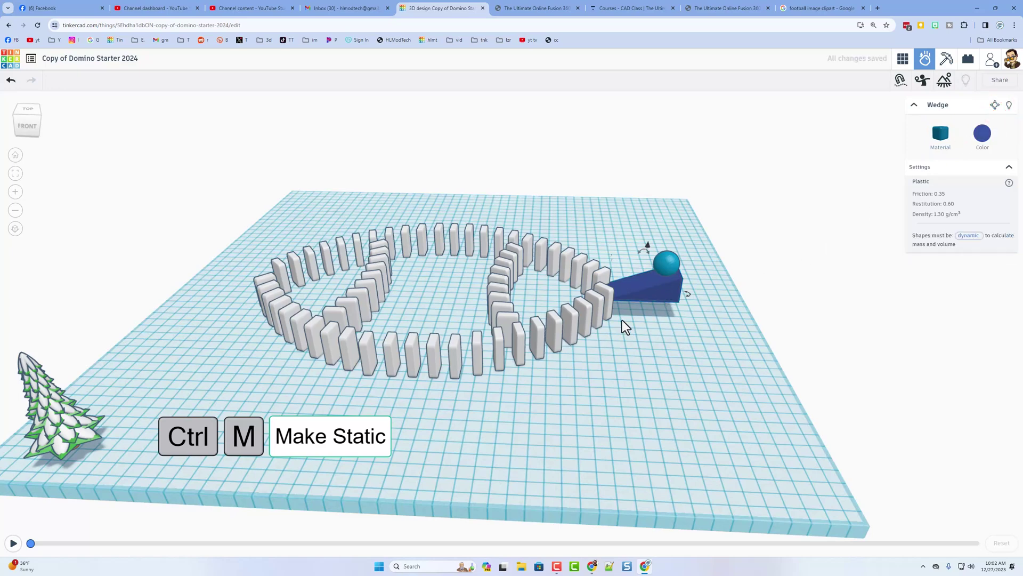
Run the physics simulation, examine the falling dominoes from several angles, and pause the playback.
{"action": "right_click_drag", "start_coordinate": [608, 348], "coordinate": [648, 380]}
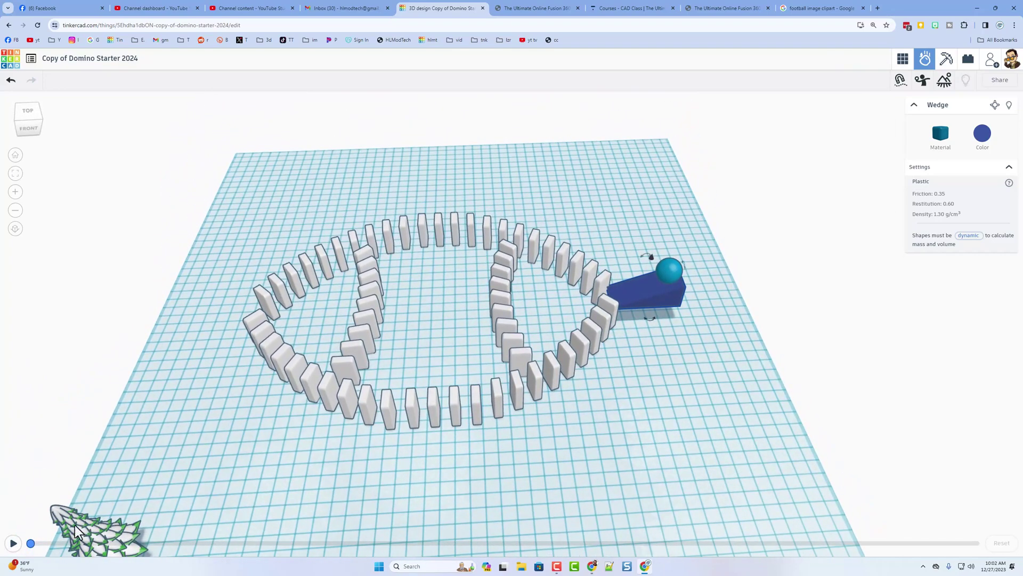
{"action": "left_click", "coordinate": [13, 543]}
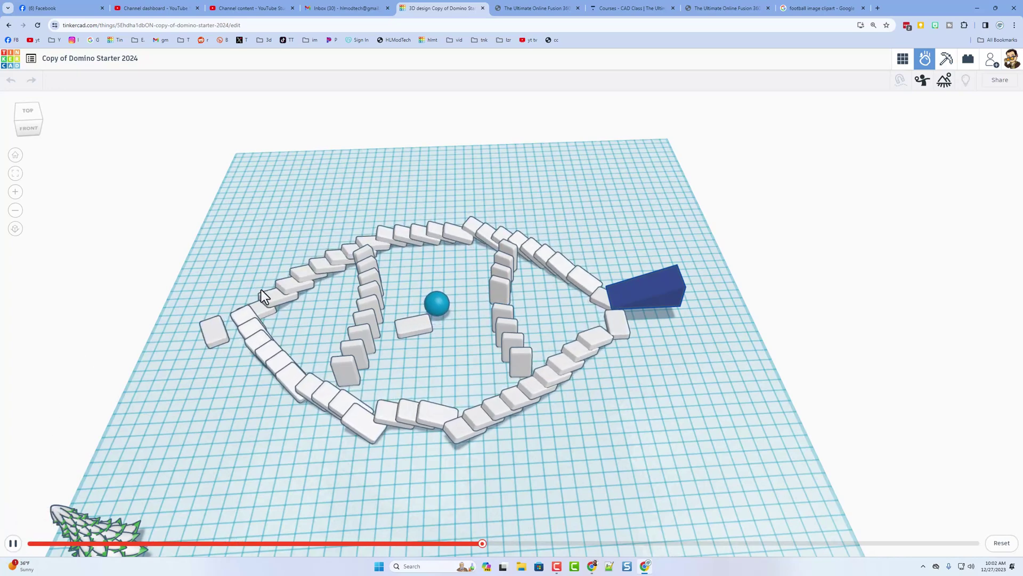
{"action": "right_click_drag", "start_coordinate": [547, 392], "coordinate": [473, 366]}
{"action": "right_click_drag", "start_coordinate": [475, 400], "coordinate": [474, 324]}
{"action": "right_click_drag", "start_coordinate": [383, 357], "coordinate": [338, 424]}
{"action": "left_click", "coordinate": [12, 543]}
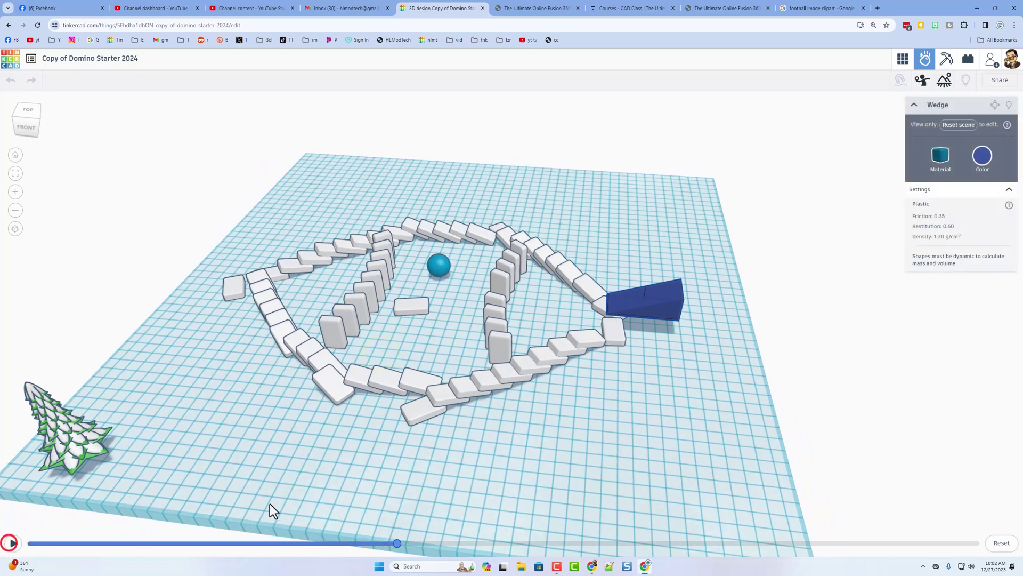
Rewind and reset the physics simulation, rerun the ball and falling dominoes twice, and reset the scene after each run.
{"action": "left_click_drag", "start_coordinate": [398, 545], "coordinate": [40, 539]}
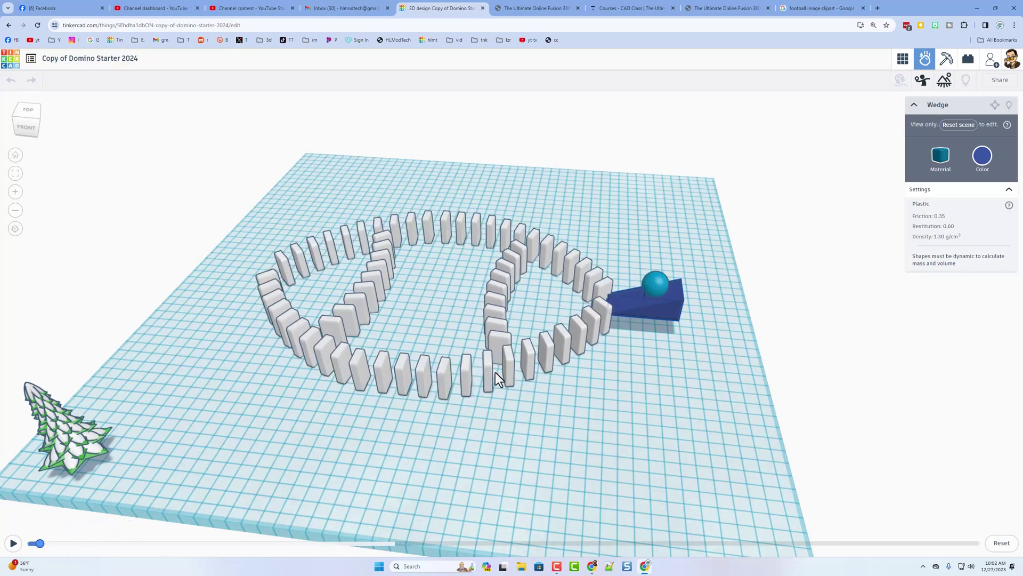
{"action": "left_click", "coordinate": [993, 543]}
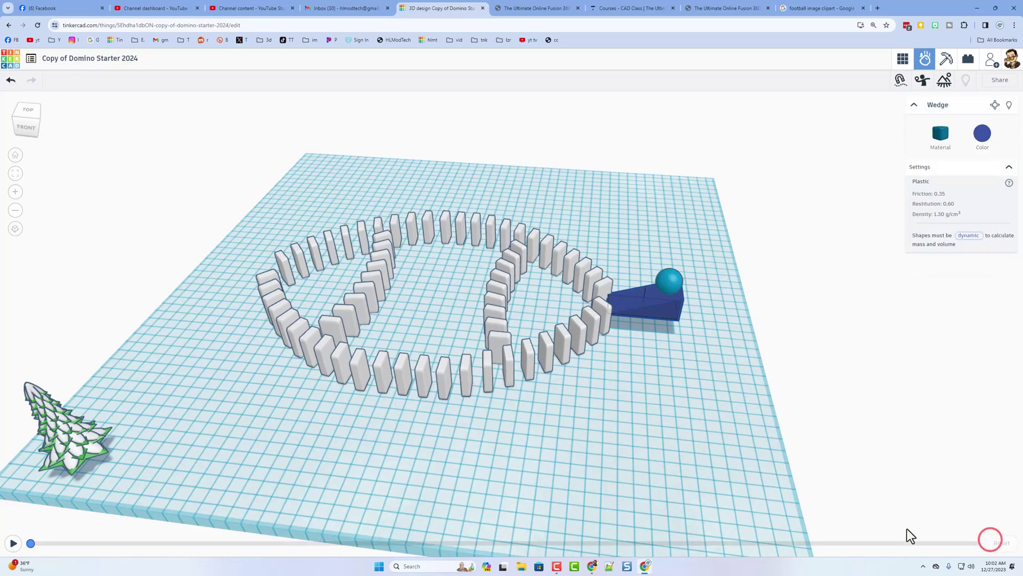
{"action": "left_click", "coordinate": [14, 543]}
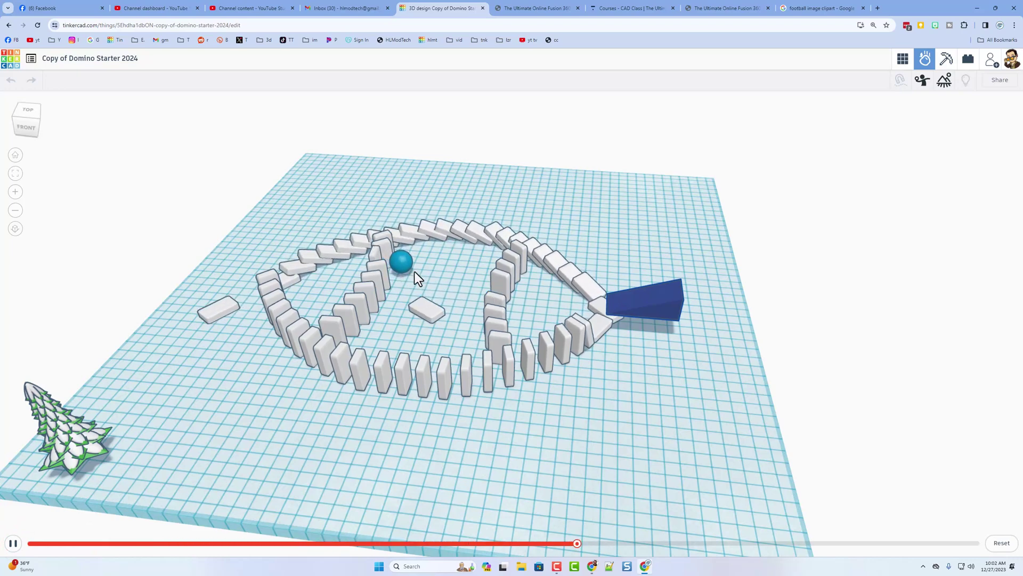
{"action": "left_click", "coordinate": [13, 544]}
{"action": "left_click", "coordinate": [1000, 542]}
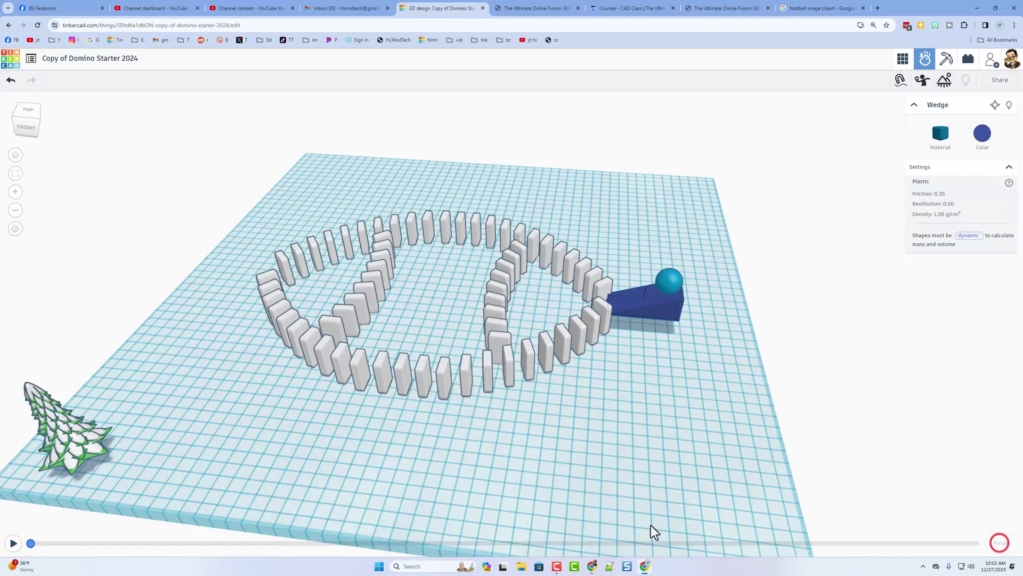
{"action": "left_click", "coordinate": [12, 544]}
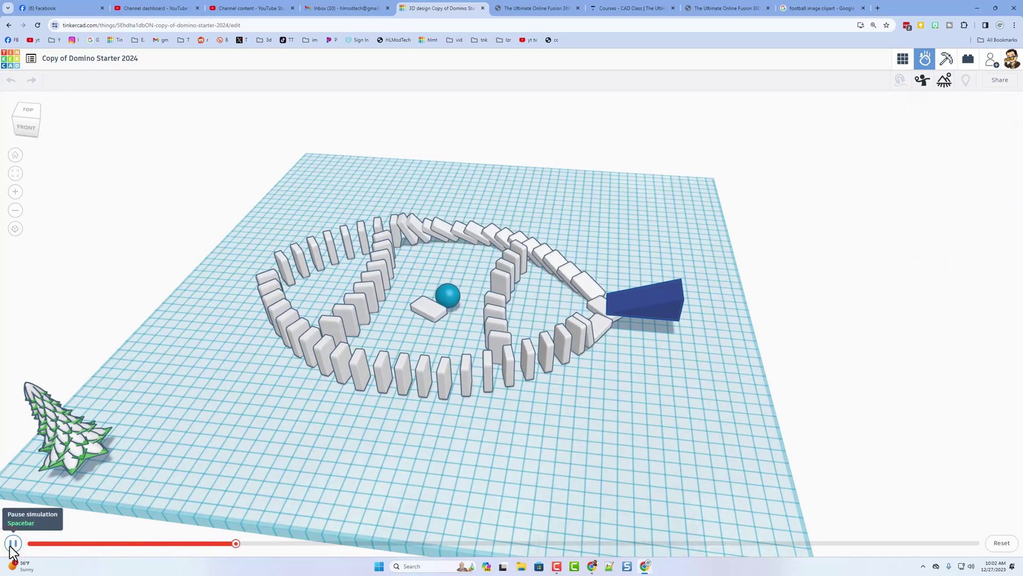
{"action": "left_click", "coordinate": [14, 543]}
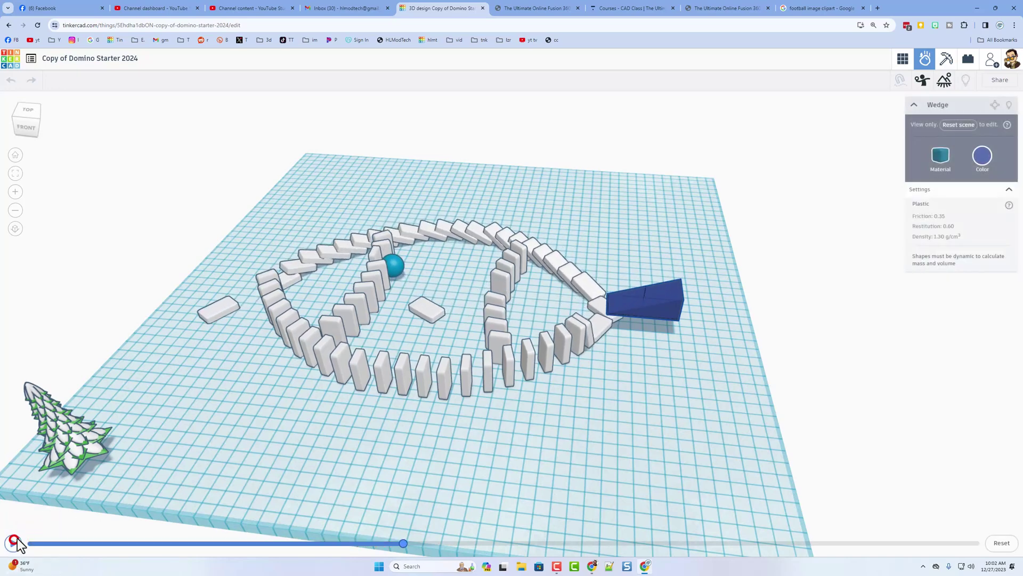
{"action": "left_click", "coordinate": [999, 542]}
Select the sphere on the wedge, inspect its position from above, run the simulation again, and reset the scene.
{"action": "right_click_drag", "start_coordinate": [812, 496], "coordinate": [498, 410]}
{"action": "left_click", "coordinate": [500, 409]}
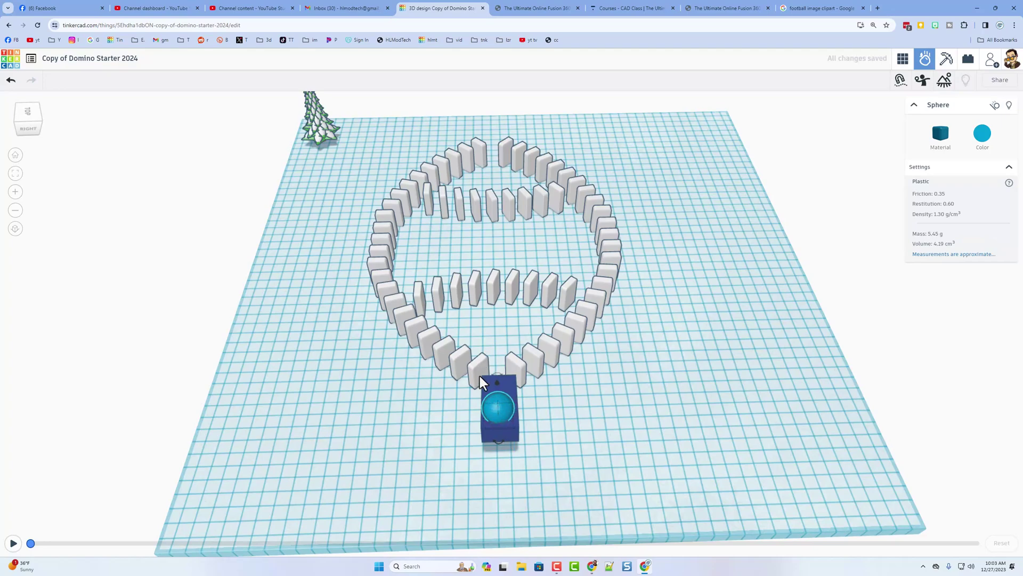
{"action": "mouse_move", "coordinate": [441, 427]}
{"action": "right_mouse_down"}
{"action": "mouse_move", "coordinate": [377, 427]}
{"action": "mouse_move", "coordinate": [521, 432]}
{"action": "mouse_move", "coordinate": [552, 421]}
{"action": "mouse_move", "coordinate": [578, 434]}
{"action": "mouse_move", "coordinate": [445, 434]}
{"action": "right_mouse_up"}
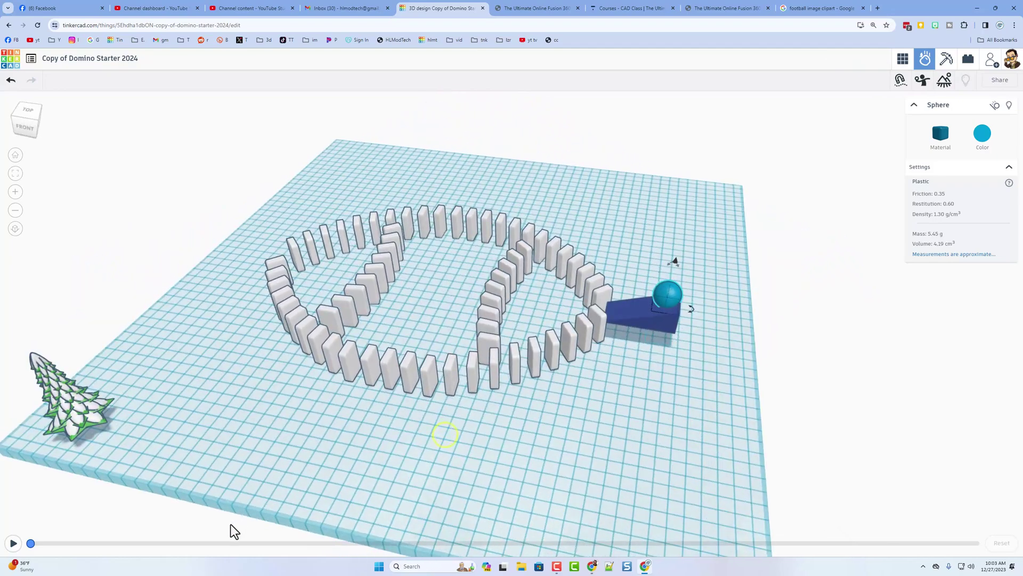
{"action": "left_click", "coordinate": [13, 544]}
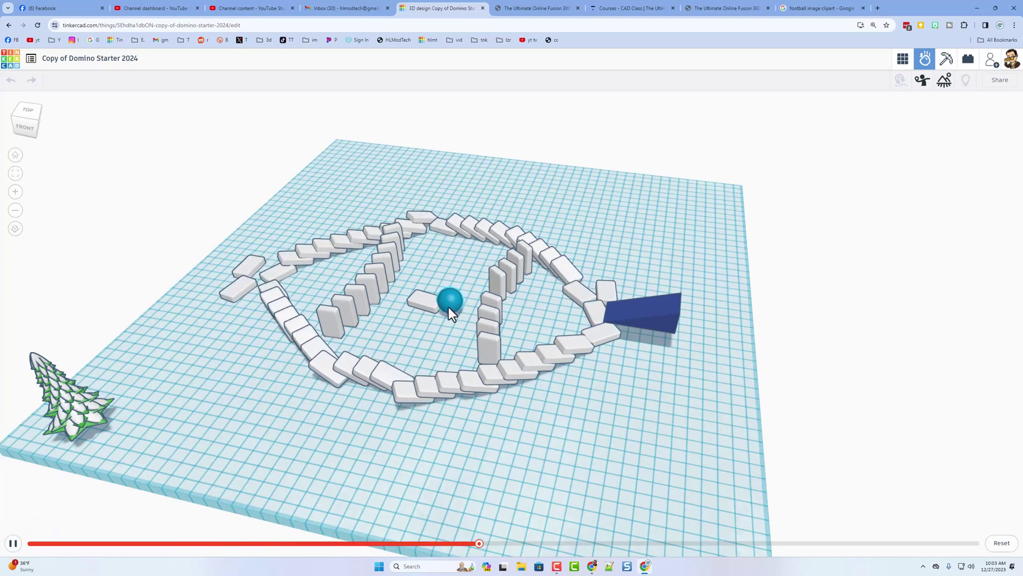
{"action": "left_click", "coordinate": [998, 542]}
Return to the 3D design workspace, add a box in front of the wedge, and duplicate it as a hole beside the original.
{"action": "left_click", "coordinate": [906, 65]}
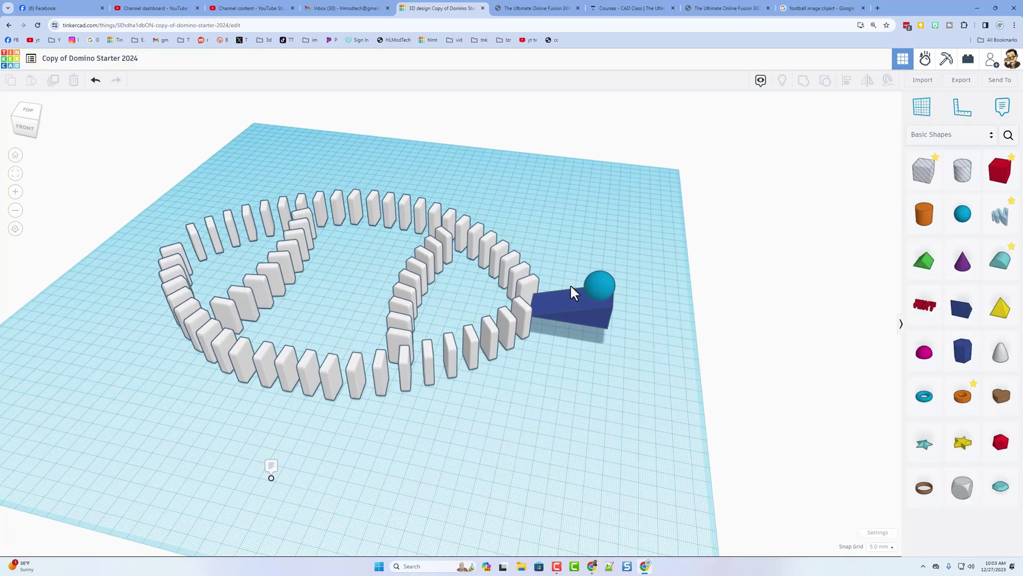
{"action": "right_click_drag", "start_coordinate": [472, 277], "coordinate": [580, 272]}
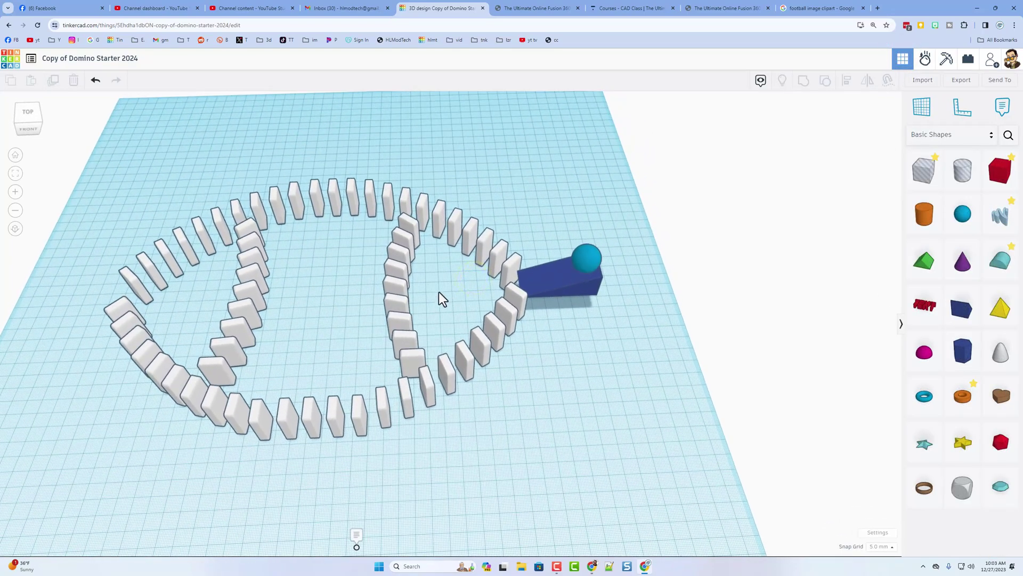
{"action": "scroll", "coordinate": [699, 296], "scroll_direction": "down", "scroll_amount": 2}
{"action": "left_click_drag", "start_coordinate": [997, 171], "coordinate": [612, 419]}
{"action": "key", "text": "ctrl+d"}
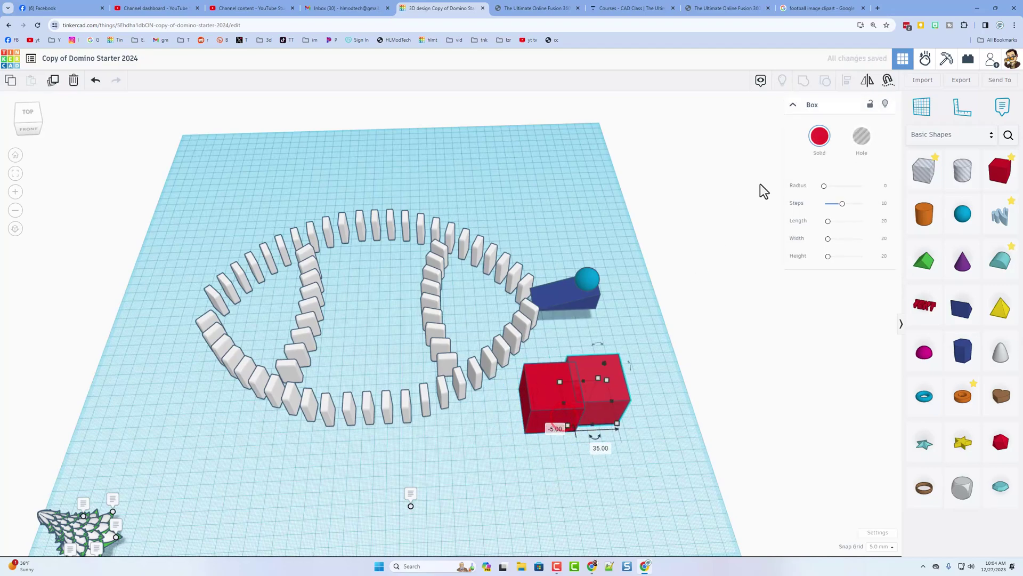
{"action": "left_click", "coordinate": [853, 143]}
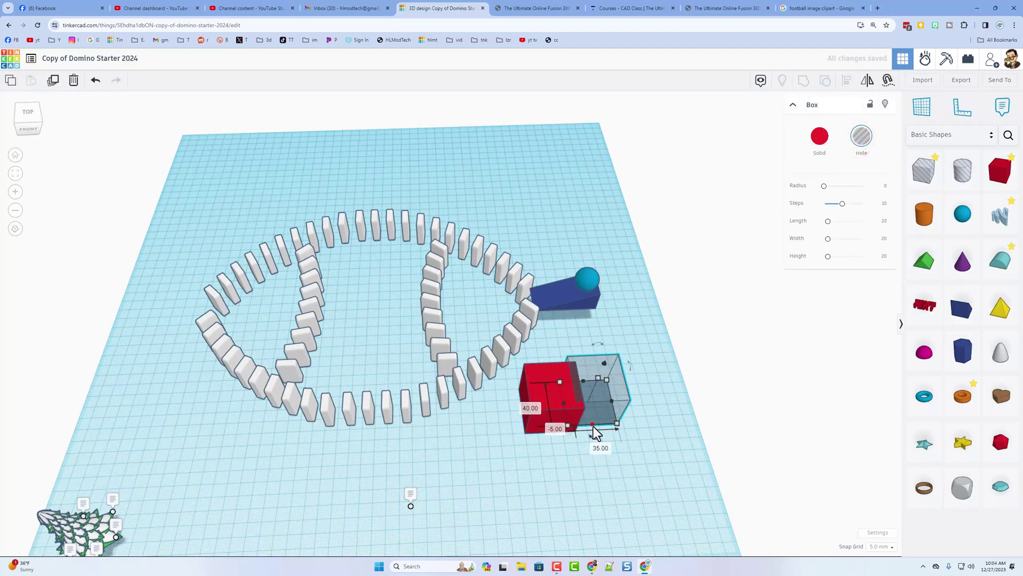
Reduce the hole box's depth to 35 mm and align it with the red box, centered front to back and flush at the end opposite the wedge.
{"action": "left_click", "coordinate": [594, 424]}
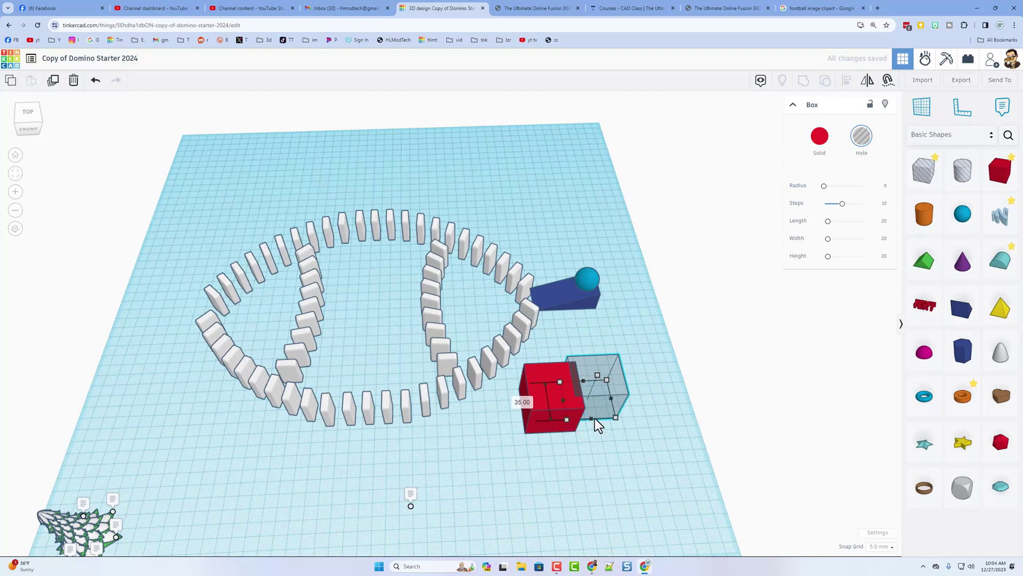
{"action": "left_click_drag", "start_coordinate": [553, 349], "coordinate": [581, 403]}
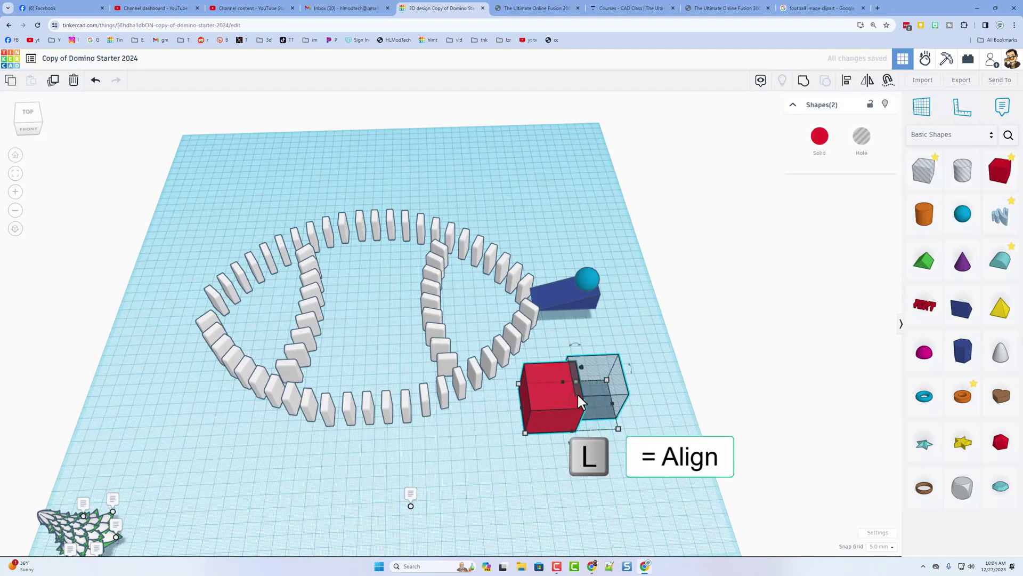
{"action": "key", "text": "l"}
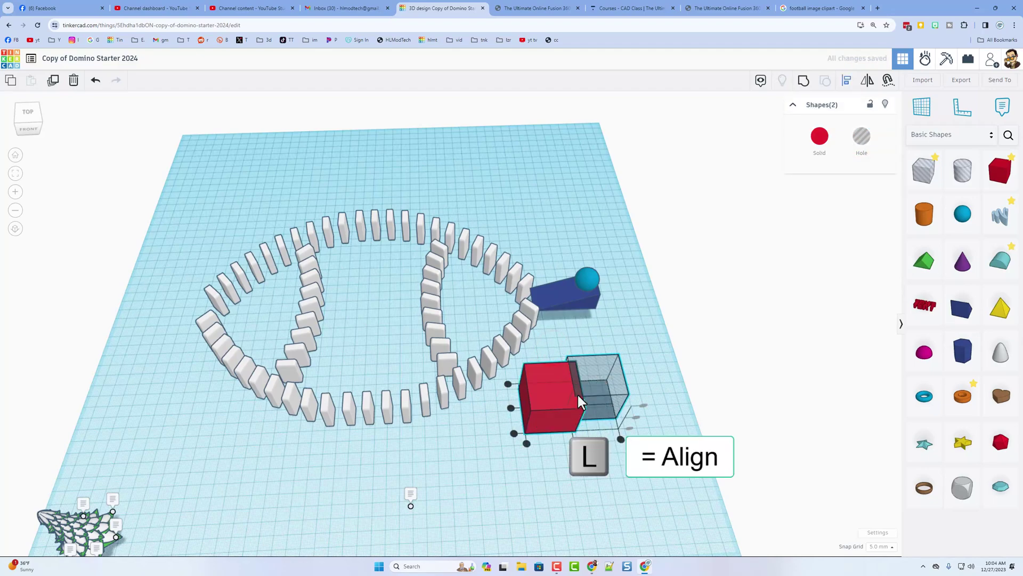
{"action": "left_click", "coordinate": [511, 408]}
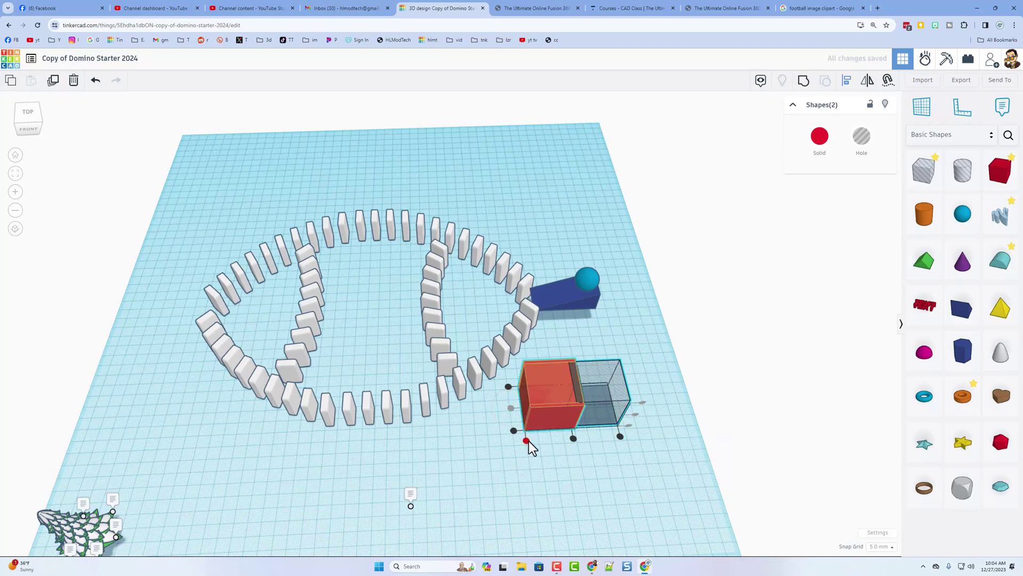
{"action": "left_click", "coordinate": [526, 440]}
{"action": "left_click", "coordinate": [577, 444]}
Shift the hole box toward the wedge end of the red box and group both to cut a U-shaped bracket.
{"action": "left_click", "coordinate": [541, 386]}
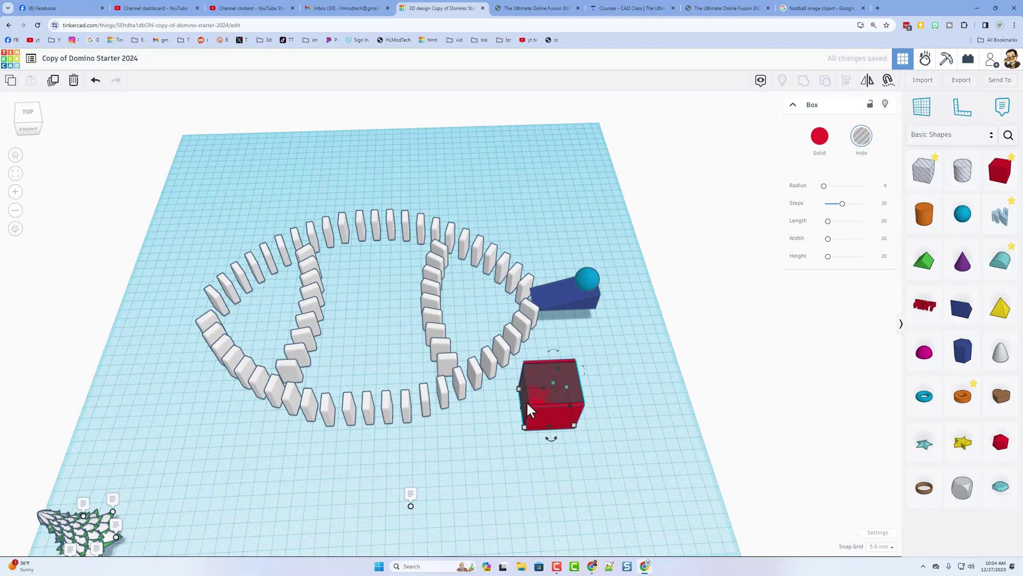
{"action": "key", "text": "ctrl+g"}
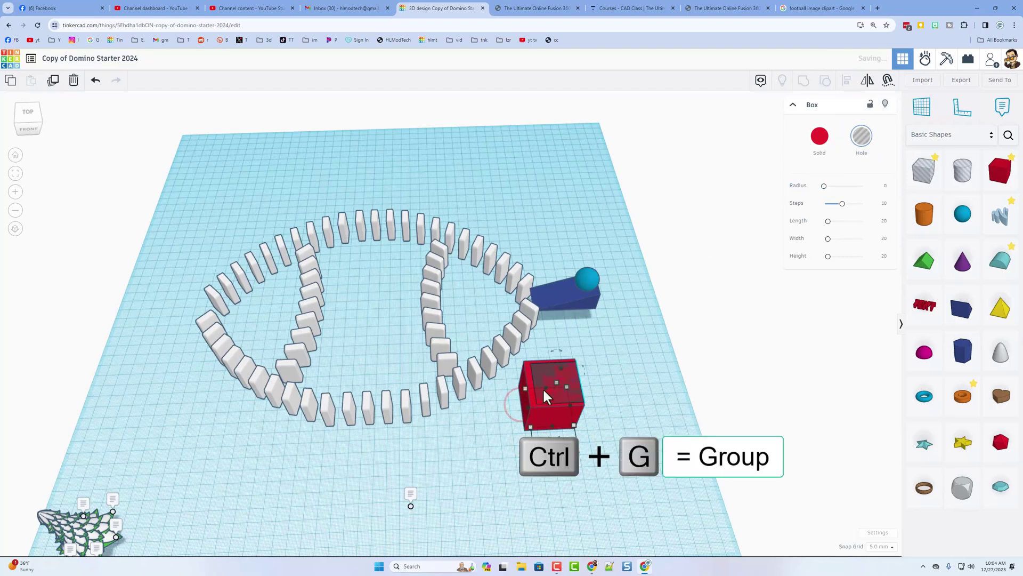
{"action": "left_click_drag", "start_coordinate": [619, 341], "coordinate": [557, 424]}
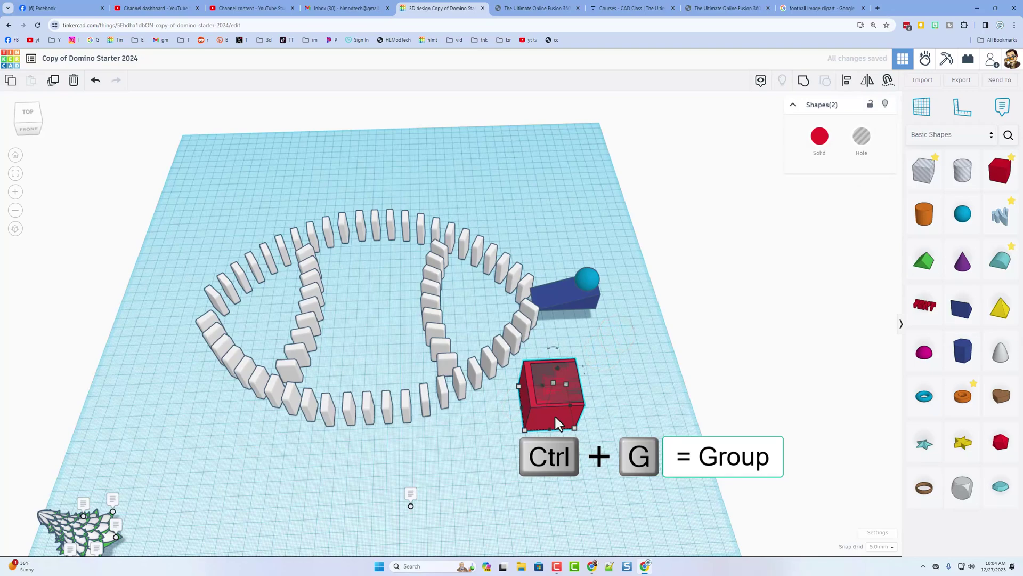
{"action": "key", "text": "ctrl+g"}
Place the bracket, 10 mm high, inside the football's tip facing the ramp and align it to the wedge's centerline.
{"action": "left_click_drag", "start_coordinate": [547, 418], "coordinate": [477, 312]}
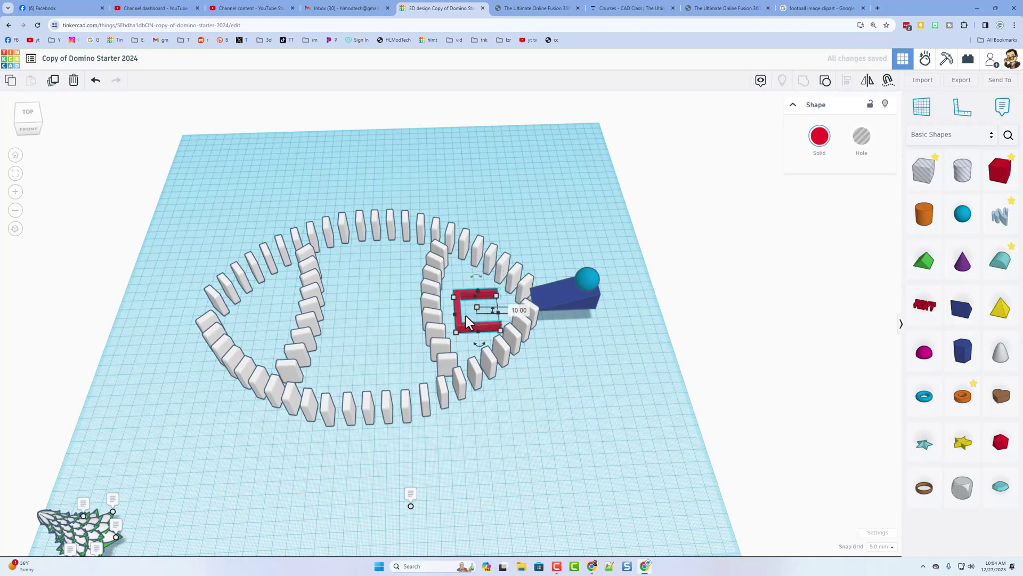
{"action": "left_click", "coordinate": [464, 316], "text": "shift"}
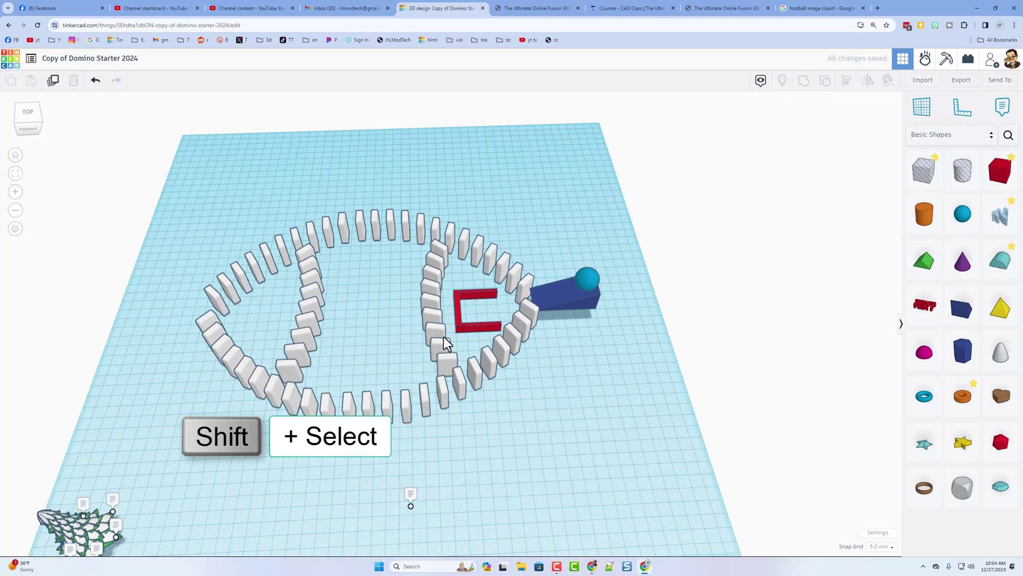
{"action": "left_click", "coordinate": [463, 328], "text": "shift"}
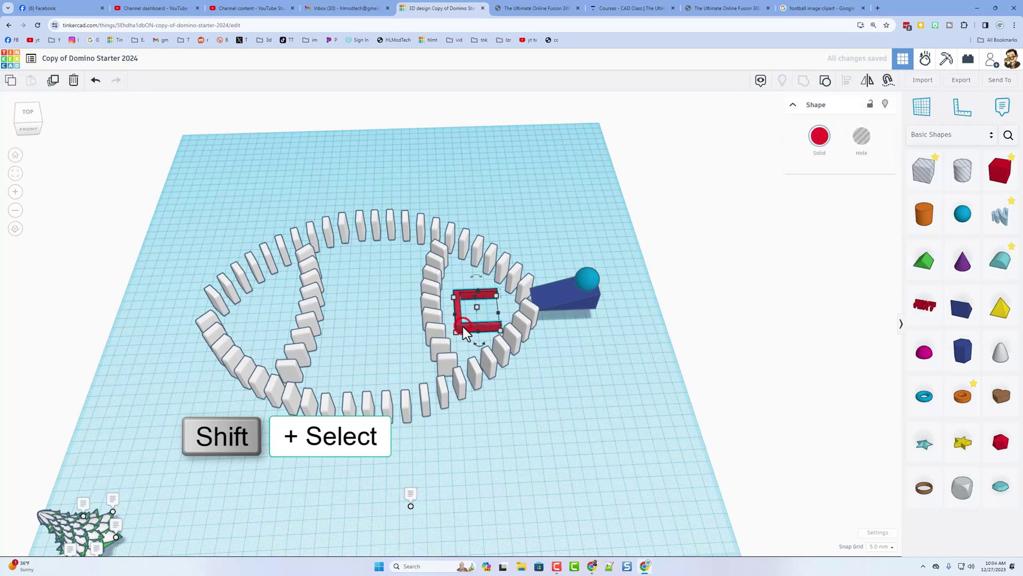
{"action": "left_click", "coordinate": [569, 301], "text": "shift"}
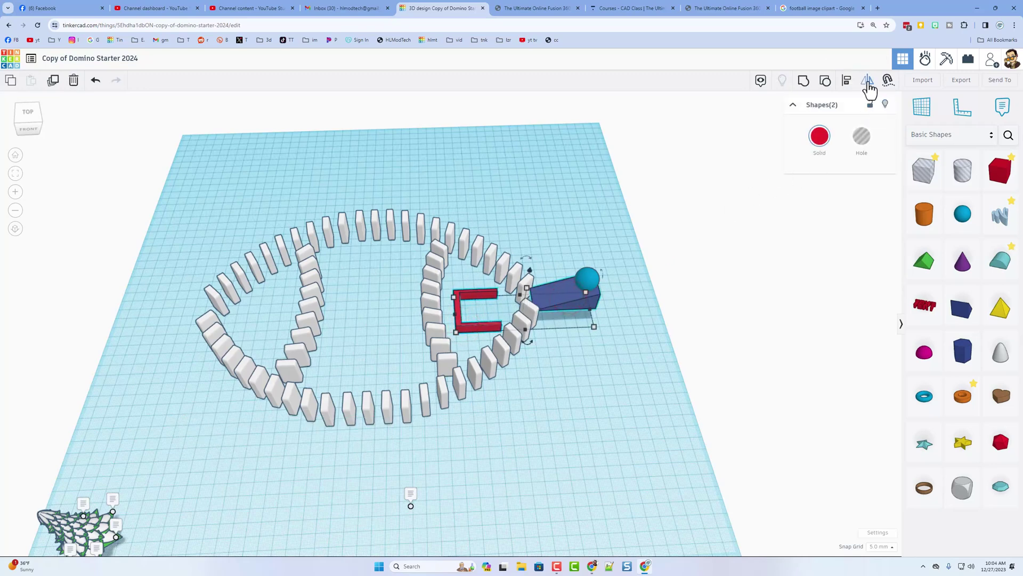
{"action": "left_click", "coordinate": [846, 81]}
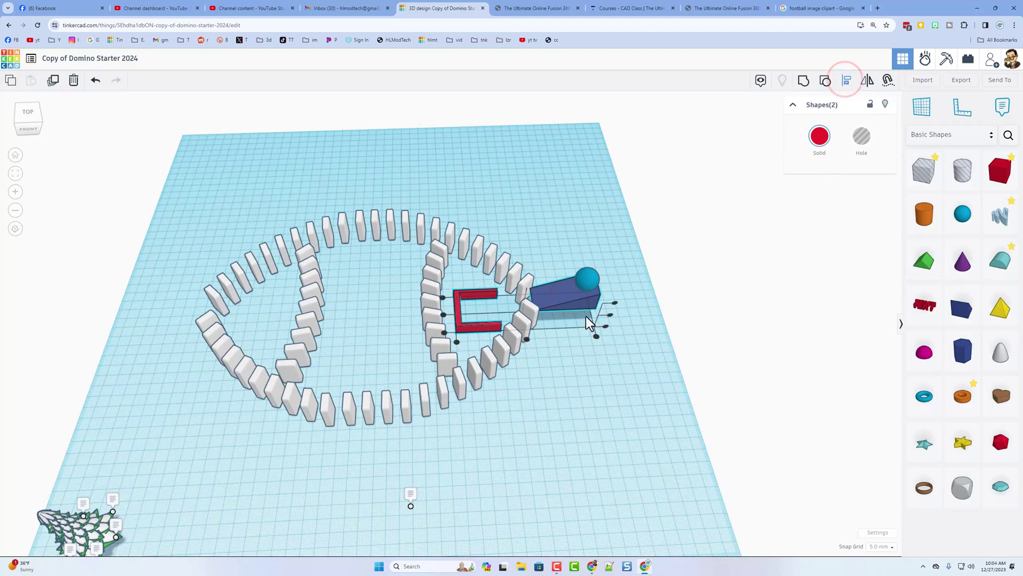
{"action": "left_click", "coordinate": [569, 303]}
{"action": "left_click", "coordinate": [520, 301]}
{"action": "left_click", "coordinate": [571, 367]}
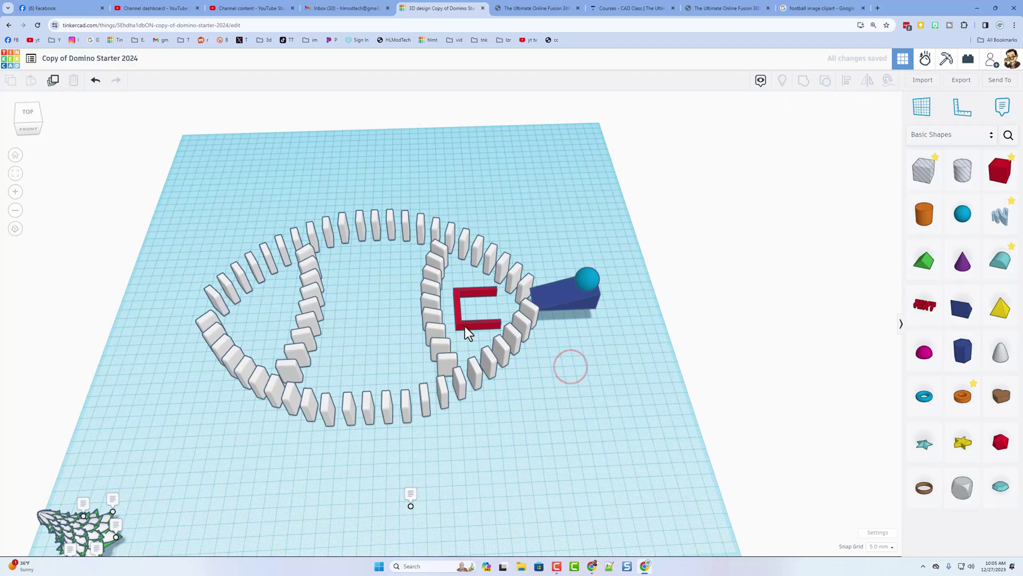
{"action": "right_click_drag", "start_coordinate": [579, 336], "coordinate": [468, 335]}
{"action": "mouse_move", "coordinate": [334, 312]}
{"action": "right_mouse_down"}
{"action": "mouse_move", "coordinate": [379, 333]}
{"action": "mouse_move", "coordinate": [330, 324]}
{"action": "right_mouse_up"}
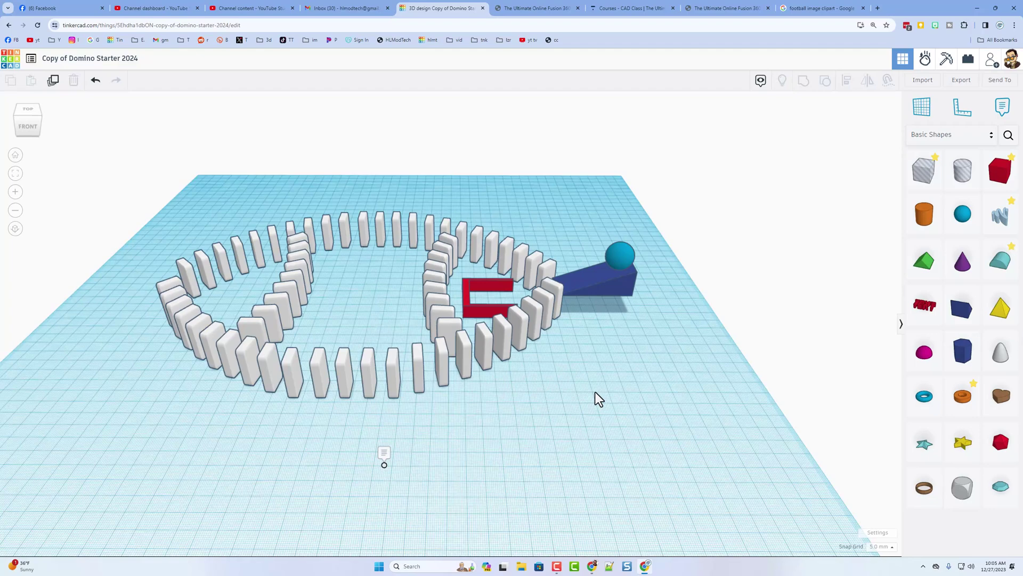
Search the community shapes for "marble" and place the helix channel piece near the football's wedge end.
{"action": "left_click", "coordinate": [1008, 140]}
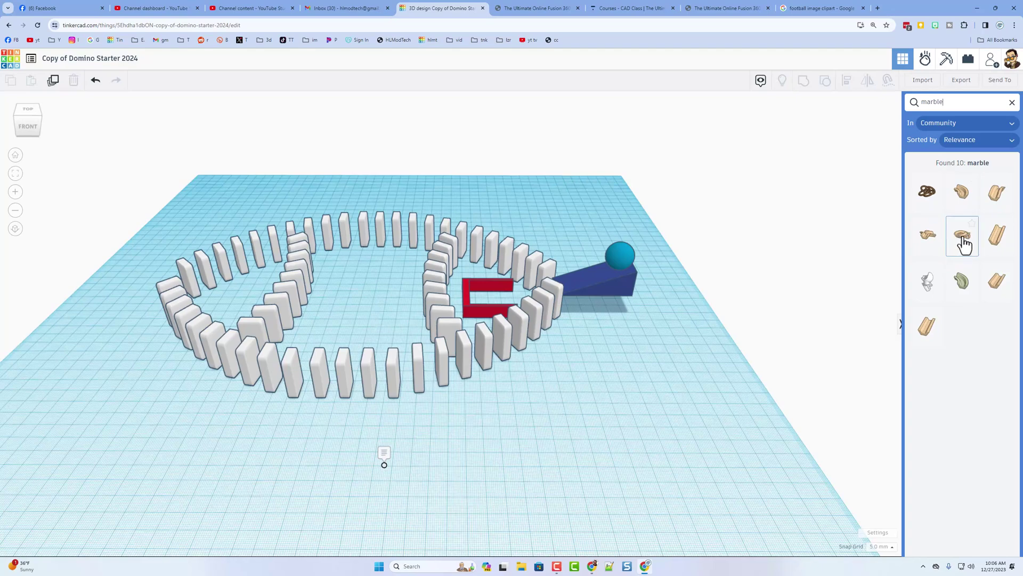
{"action": "left_click_drag", "start_coordinate": [965, 245], "coordinate": [577, 430]}
{"action": "mouse_move", "coordinate": [668, 416]}
{"action": "right_mouse_down"}
{"action": "mouse_move", "coordinate": [645, 416]}
{"action": "mouse_move", "coordinate": [669, 434]}
{"action": "right_mouse_up"}
{"action": "mouse_move", "coordinate": [660, 446]}
{"action": "left_click_drag", "start_coordinate": [661, 445], "coordinate": [504, 434]}
Raise the helix channel 20 mm above the workplane and make it transparent.
{"action": "right_click_drag", "start_coordinate": [437, 437], "coordinate": [523, 402]}
{"action": "left_click_drag", "start_coordinate": [523, 395], "coordinate": [503, 385]}
{"action": "left_click_drag", "start_coordinate": [529, 302], "coordinate": [527, 262]}
{"action": "left_click", "coordinate": [820, 149]}
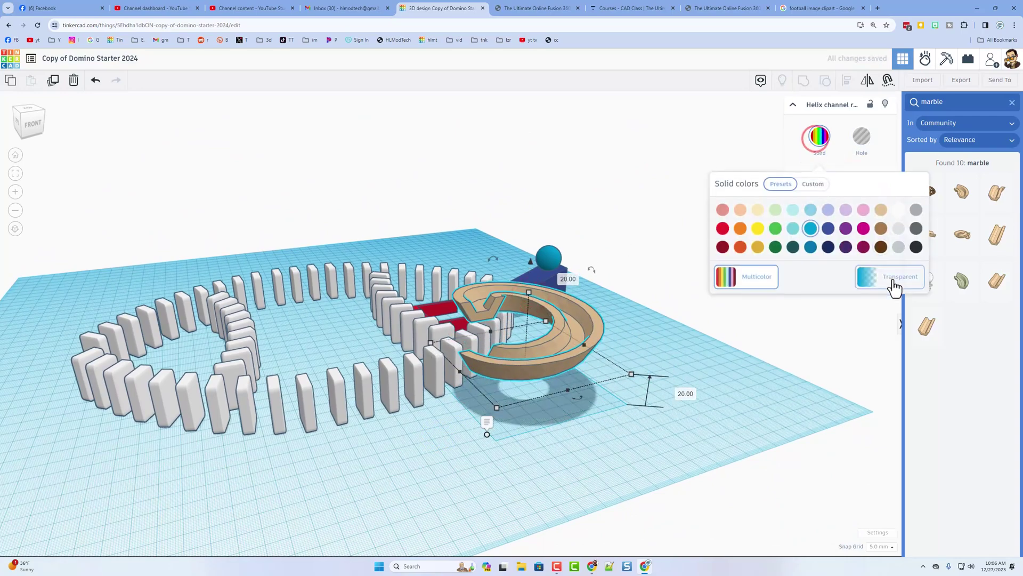
{"action": "left_click", "coordinate": [894, 277]}
Position the transparent helix channel over the football's tip with its upper entrance above the red bracket area.
{"action": "right_click_drag", "start_coordinate": [555, 341], "coordinate": [493, 374]}
{"action": "left_click_drag", "start_coordinate": [493, 373], "coordinate": [420, 313]}
{"action": "right_click_drag", "start_coordinate": [420, 313], "coordinate": [423, 249]}
{"action": "left_click_drag", "start_coordinate": [448, 220], "coordinate": [448, 213]}
{"action": "right_click_drag", "start_coordinate": [449, 213], "coordinate": [564, 283]}
{"action": "left_click", "coordinate": [628, 252]}
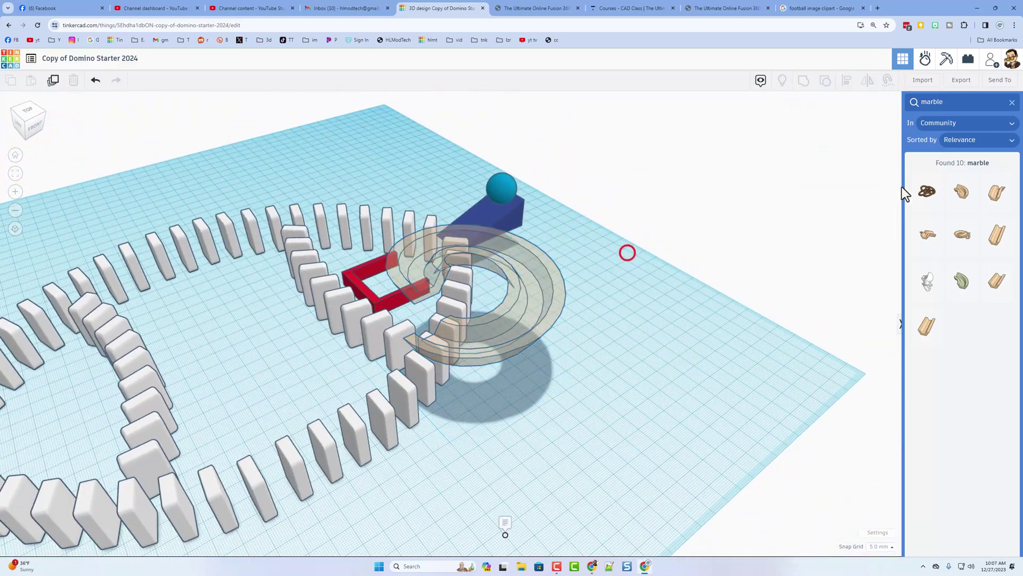
Clear the shape search, place a sphere on the helix channel's upper entrance, and shrink it proportionally to fit the channel.
{"action": "left_click", "coordinate": [1013, 102]}
{"action": "left_click_drag", "start_coordinate": [963, 214], "coordinate": [405, 267]}
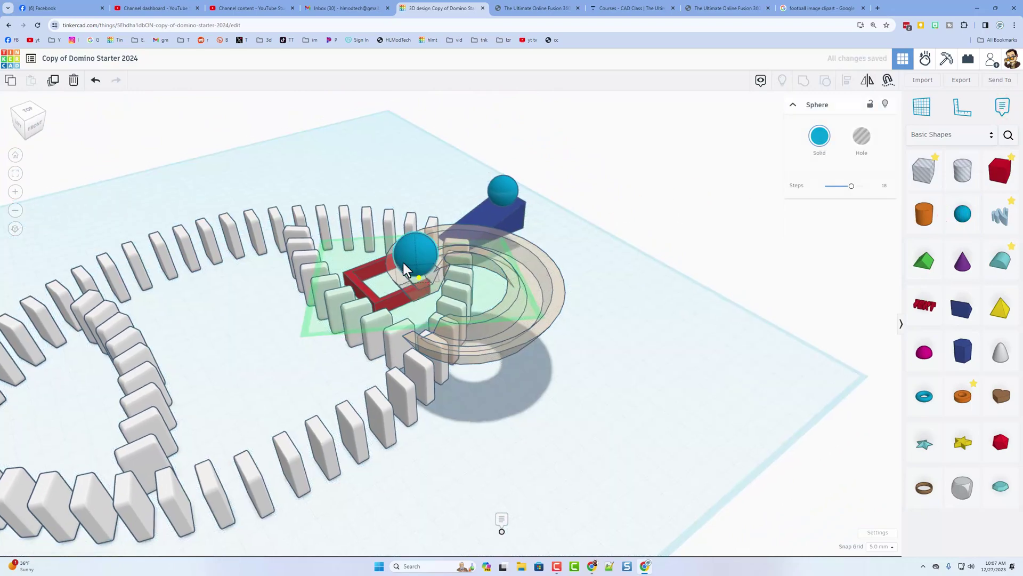
{"action": "right_click_drag", "start_coordinate": [405, 267], "coordinate": [413, 216]}
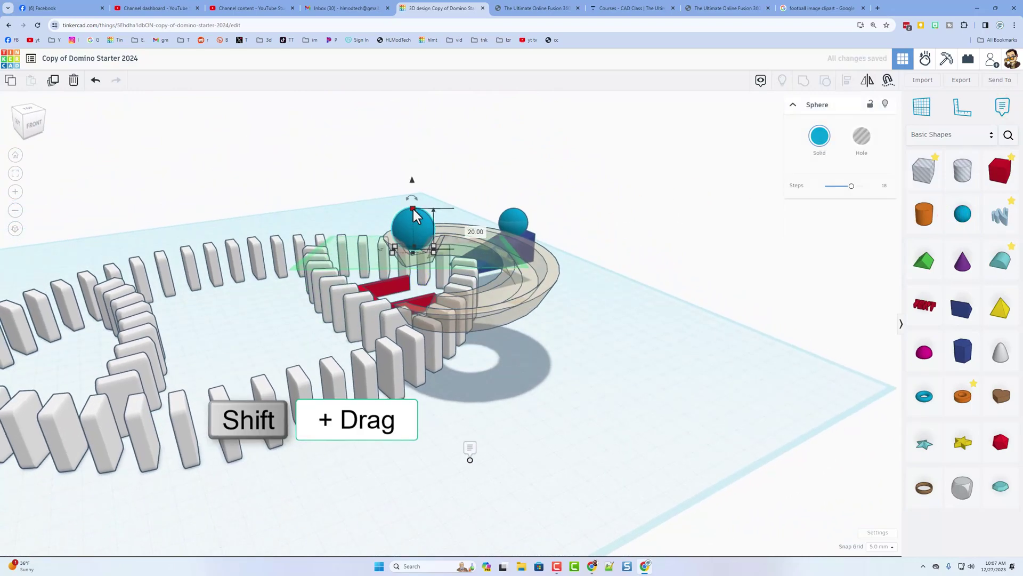
{"action": "left_click_drag", "start_coordinate": [413, 216], "coordinate": [417, 232], "text": "shift"}
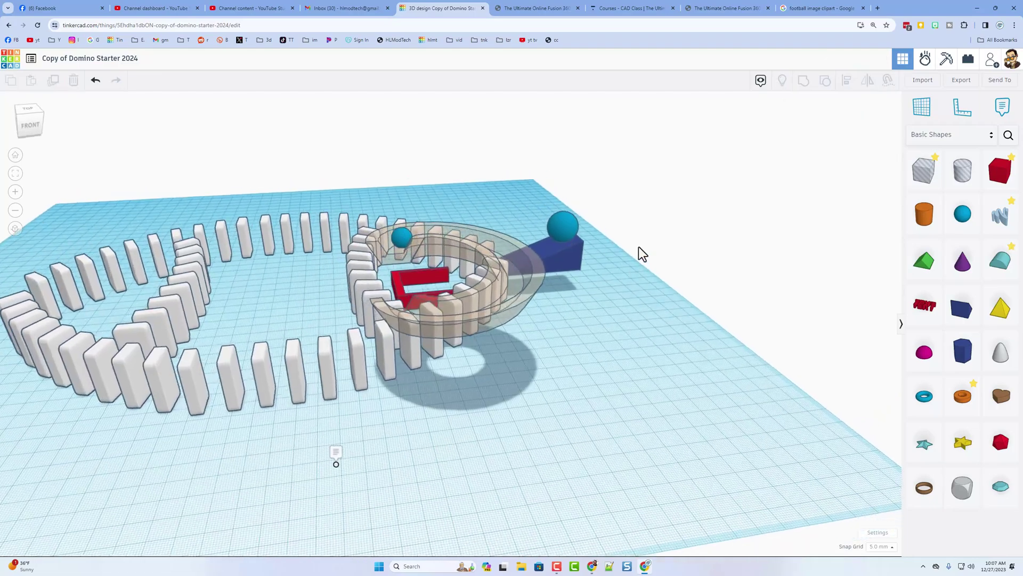
Open the design in the physics simulation workspace and make the red bracket inside the football's tip static.
{"action": "right_click_drag", "start_coordinate": [640, 256], "coordinate": [596, 281]}
{"action": "left_click", "coordinate": [926, 62]}
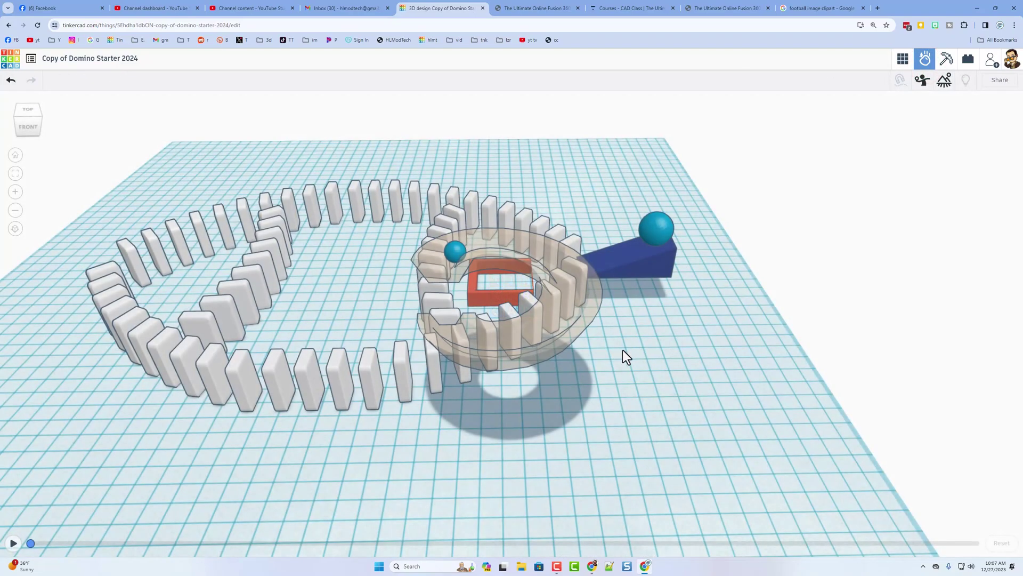
{"action": "right_click_drag", "start_coordinate": [623, 349], "coordinate": [584, 319]}
{"action": "right_click_drag", "start_coordinate": [286, 319], "coordinate": [252, 287]}
{"action": "right_click_drag", "start_coordinate": [627, 349], "coordinate": [469, 291]}
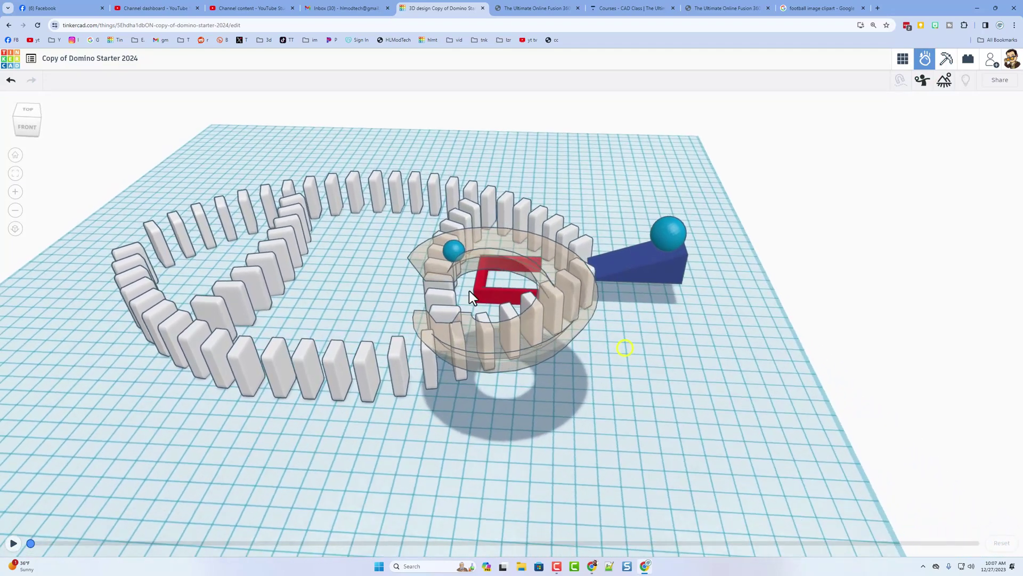
{"action": "right_click_drag", "start_coordinate": [608, 351], "coordinate": [467, 298]}
{"action": "left_click", "coordinate": [471, 294]}
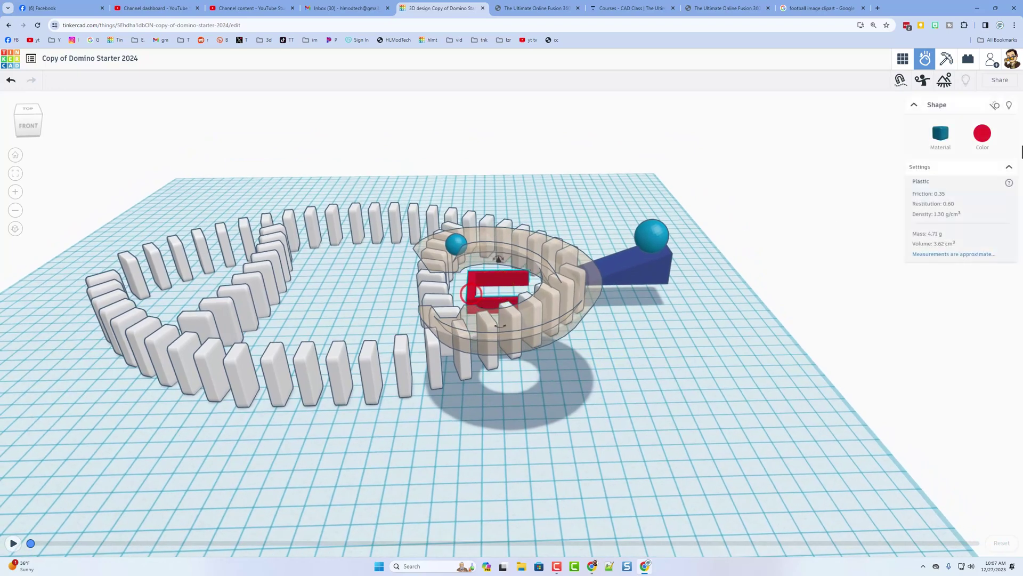
{"action": "left_click", "coordinate": [994, 108]}
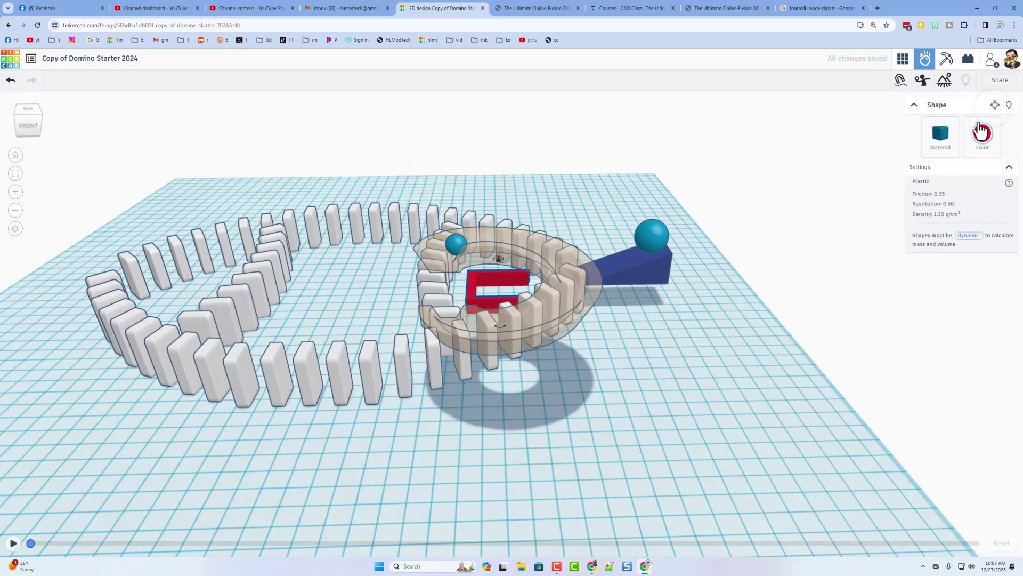
Make the transparent helix channel static so it stays fixed during the simulation.
{"action": "left_click", "coordinate": [562, 260]}
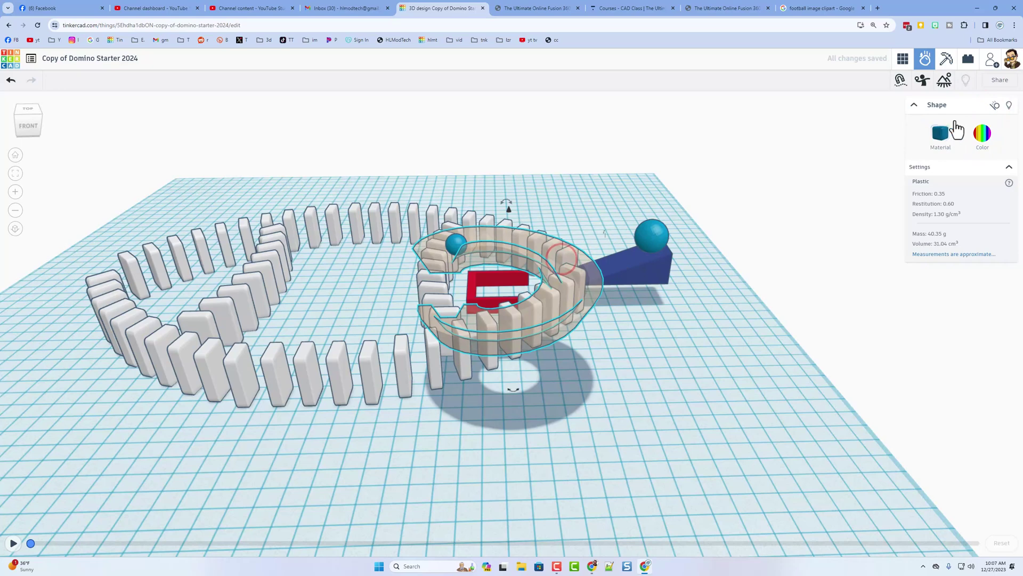
{"action": "left_click", "coordinate": [994, 108]}
{"action": "left_click", "coordinate": [995, 108]}
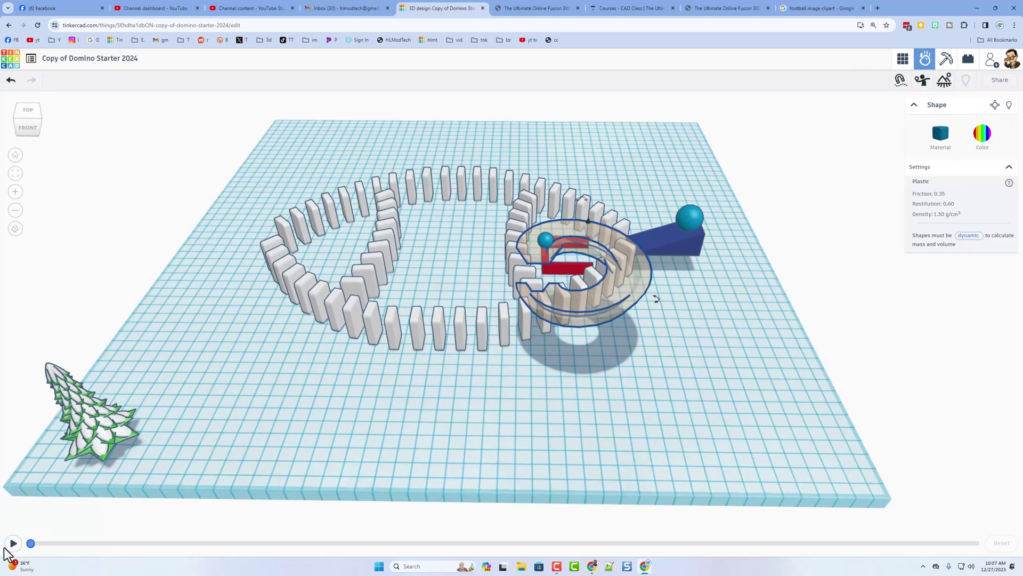
Run and pause the domino simulation, rewind it to the start, and examine how the small ball sits in the helix channel.
{"action": "left_click", "coordinate": [13, 543]}
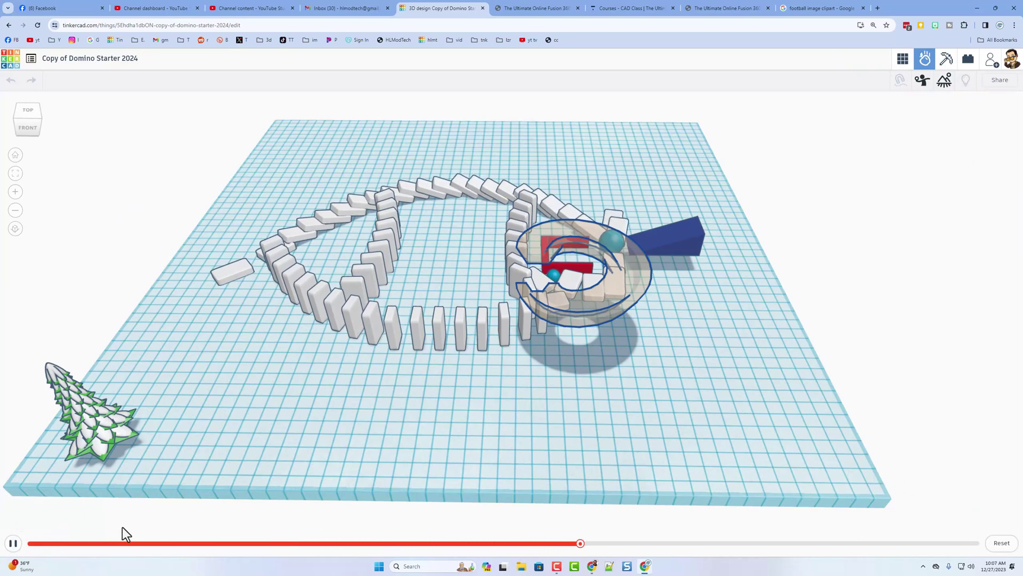
{"action": "left_click", "coordinate": [13, 543]}
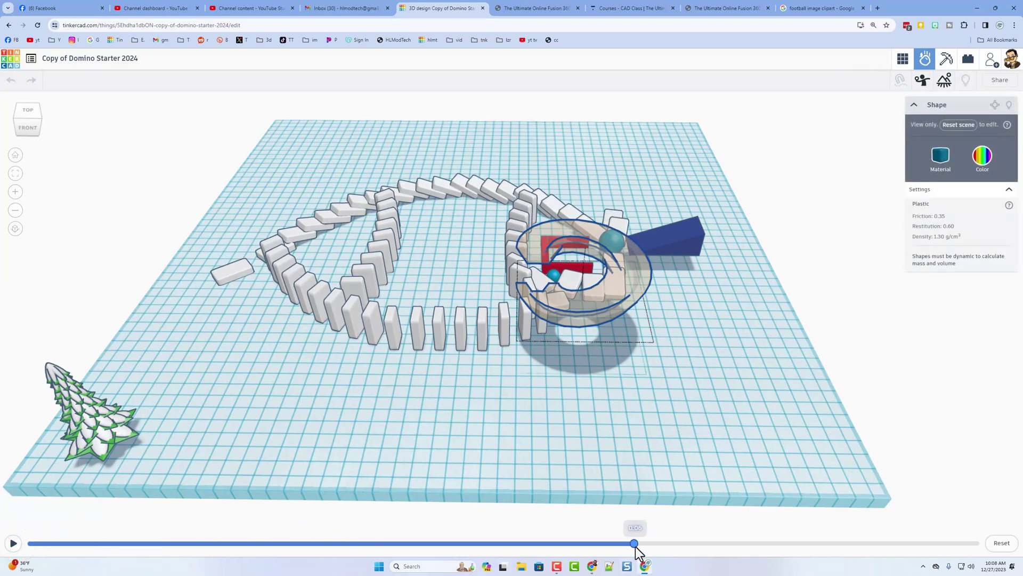
{"action": "left_click_drag", "start_coordinate": [573, 547], "coordinate": [15, 494]}
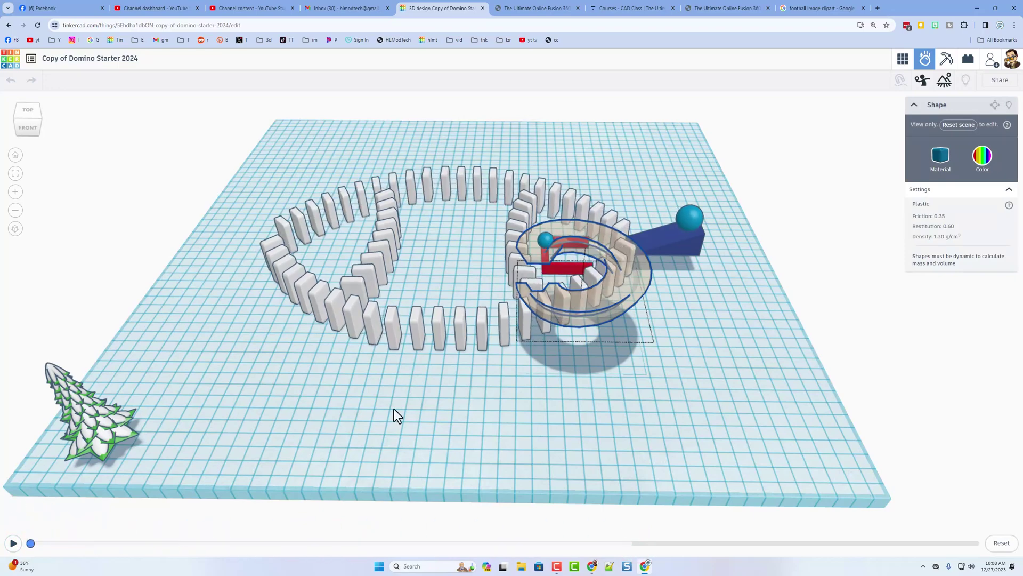
{"action": "right_click_drag", "start_coordinate": [628, 375], "coordinate": [193, 456]}
{"action": "mouse_move", "coordinate": [30, 544]}
{"action": "left_mouse_down"}
{"action": "mouse_move", "coordinate": [48, 546]}
{"action": "mouse_move", "coordinate": [32, 545]}
{"action": "left_mouse_up"}
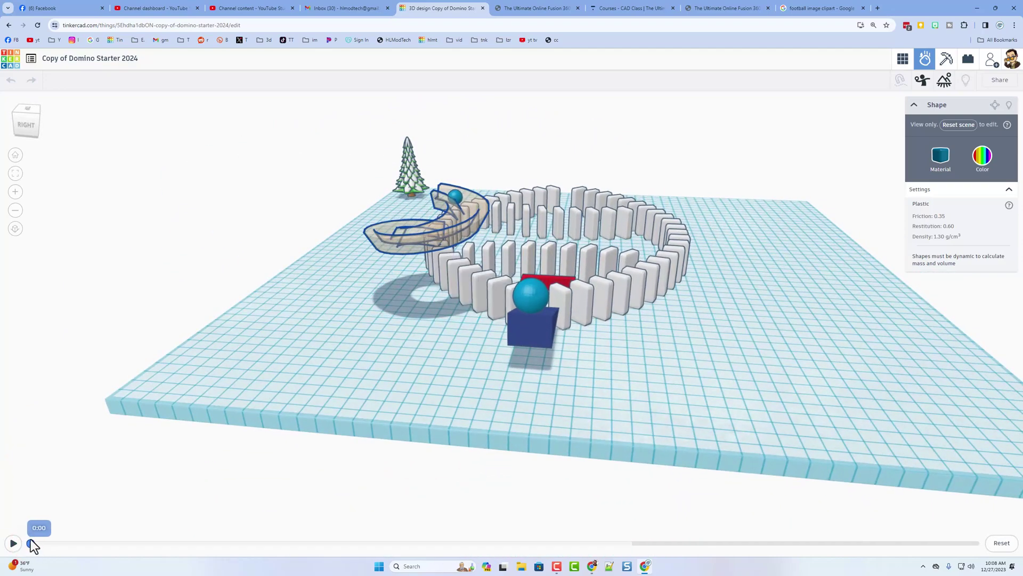
{"action": "right_click_drag", "start_coordinate": [212, 341], "coordinate": [443, 241]}
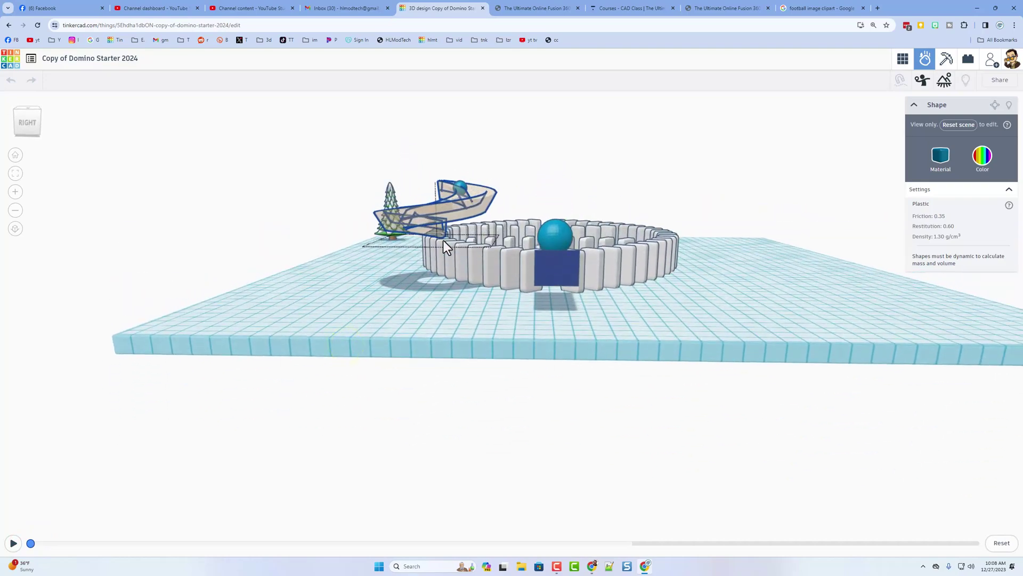
Reset the scene and raise the small sphere about 12.5 mm from its place at the helix channel's upper entrance.
{"action": "left_click", "coordinate": [409, 282]}
{"action": "left_click", "coordinate": [426, 216]}
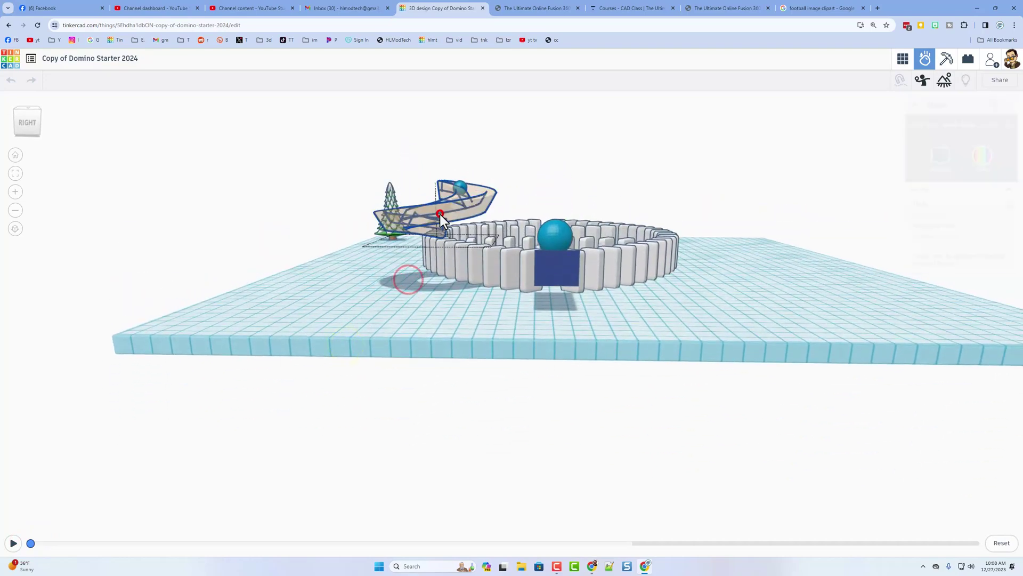
{"action": "left_click", "coordinate": [485, 162]}
{"action": "left_click", "coordinate": [452, 192]}
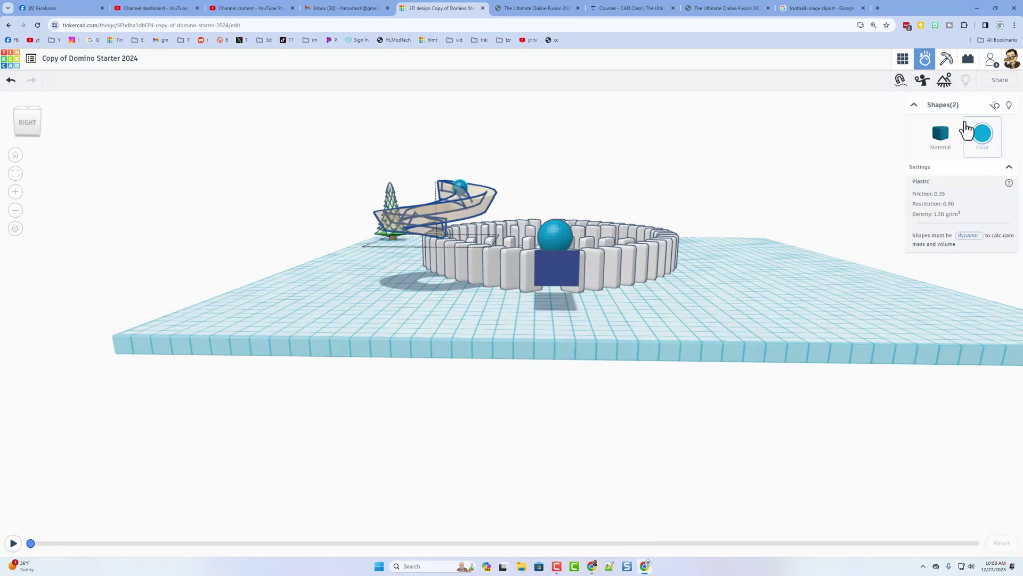
{"action": "right_click_drag", "start_coordinate": [844, 179], "coordinate": [524, 133]}
{"action": "left_click", "coordinate": [521, 135]}
{"action": "left_click", "coordinate": [456, 187]}
{"action": "left_click", "coordinate": [457, 153]}
{"action": "left_click", "coordinate": [456, 185]}
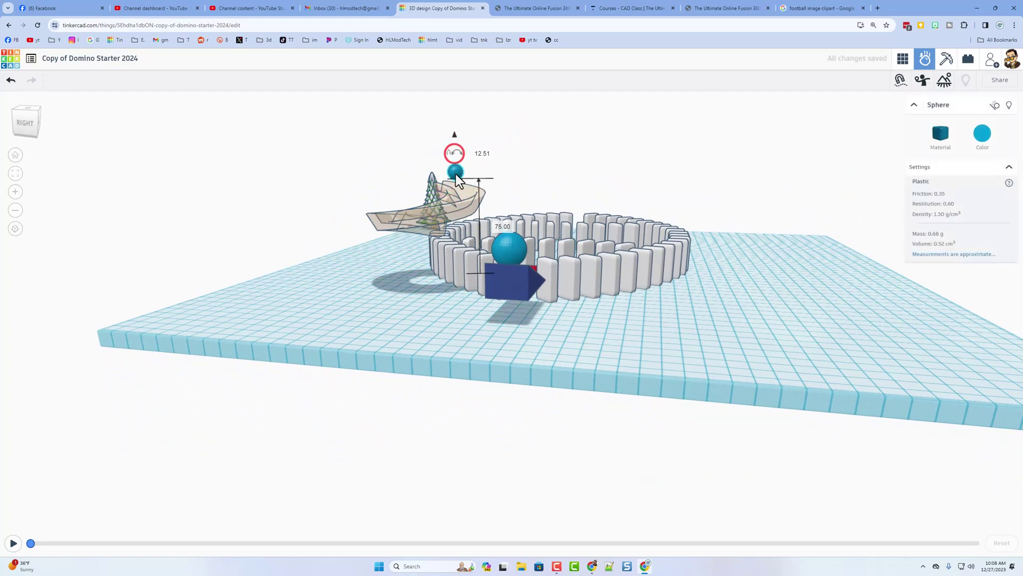
{"action": "left_click", "coordinate": [455, 187]}
{"action": "left_click_drag", "start_coordinate": [424, 154], "coordinate": [423, 151]}
Use Cruise to seat the small sphere on the surface of the helix channel's upper entrance.
{"action": "right_click_drag", "start_coordinate": [411, 277], "coordinate": [513, 261]}
{"action": "left_click", "coordinate": [497, 241]}
{"action": "key", "text": "c"}
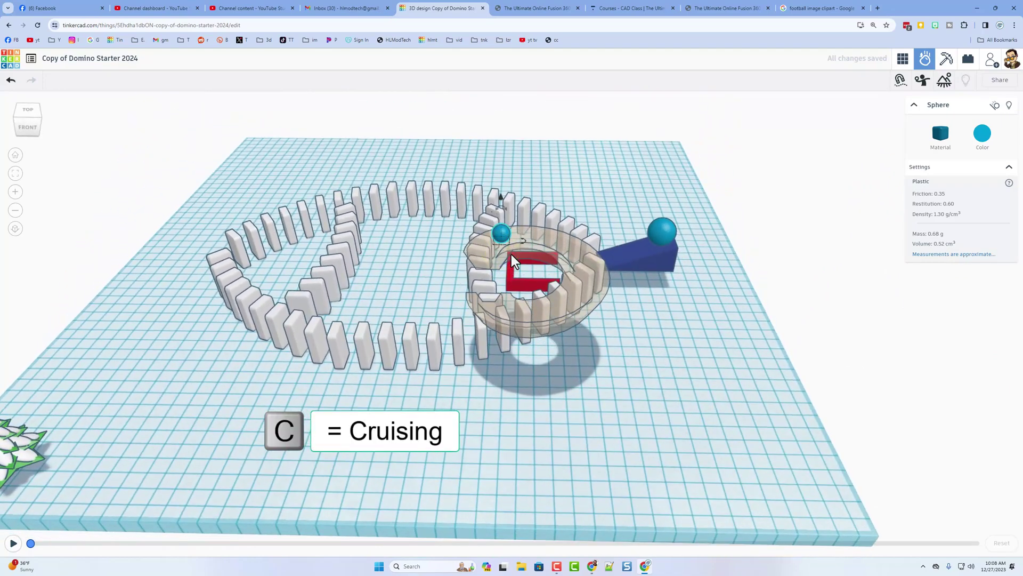
{"action": "left_click_drag", "start_coordinate": [501, 247], "coordinate": [490, 255]}
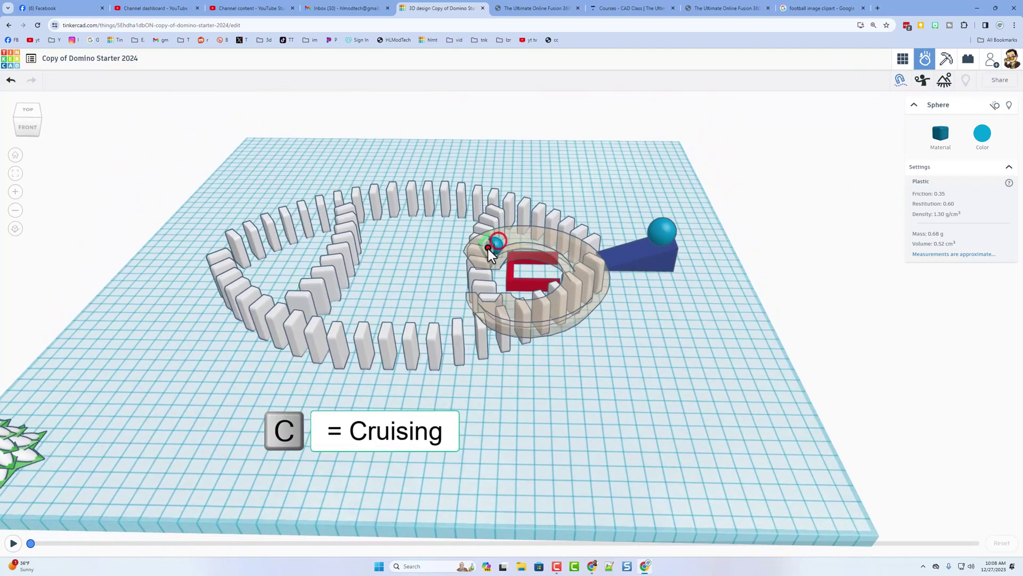
Run the simulation to test the ball in the helix channel, pause it, and reset the scene.
{"action": "right_click_drag", "start_coordinate": [677, 320], "coordinate": [587, 382]}
{"action": "left_click", "coordinate": [592, 396]}
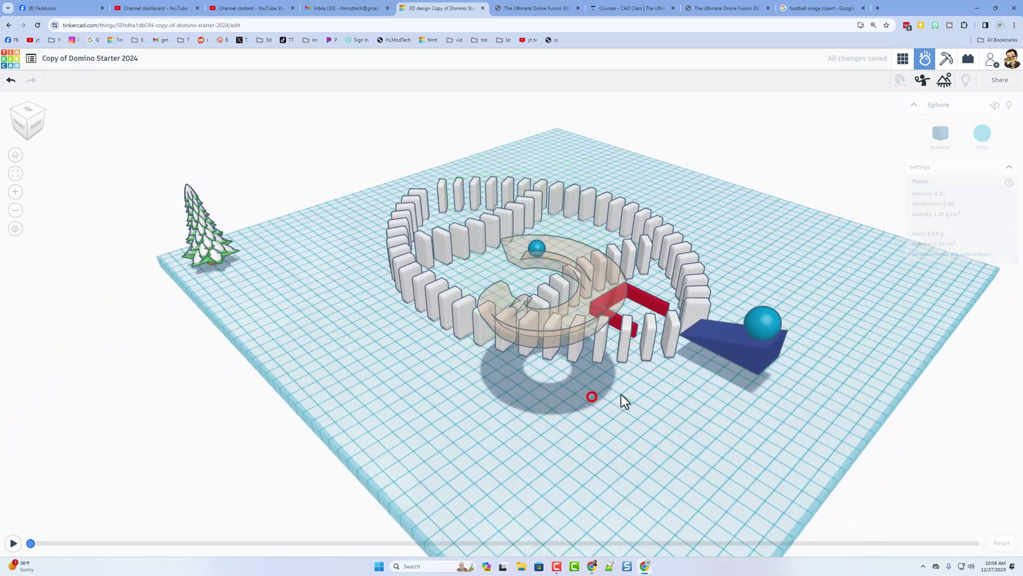
{"action": "left_click", "coordinate": [14, 543]}
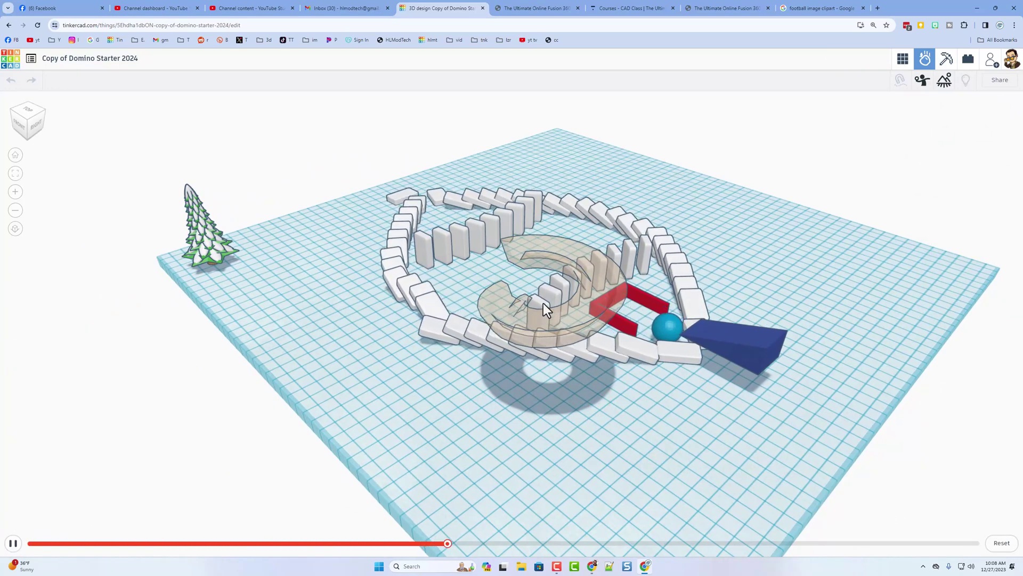
{"action": "right_click_drag", "start_coordinate": [508, 324], "coordinate": [590, 345]}
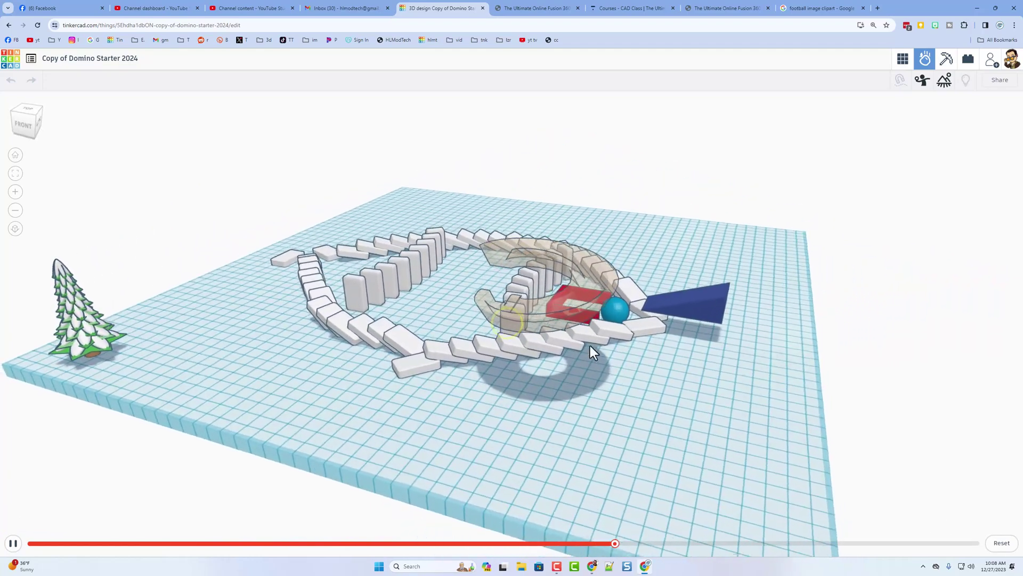
{"action": "left_click", "coordinate": [19, 546]}
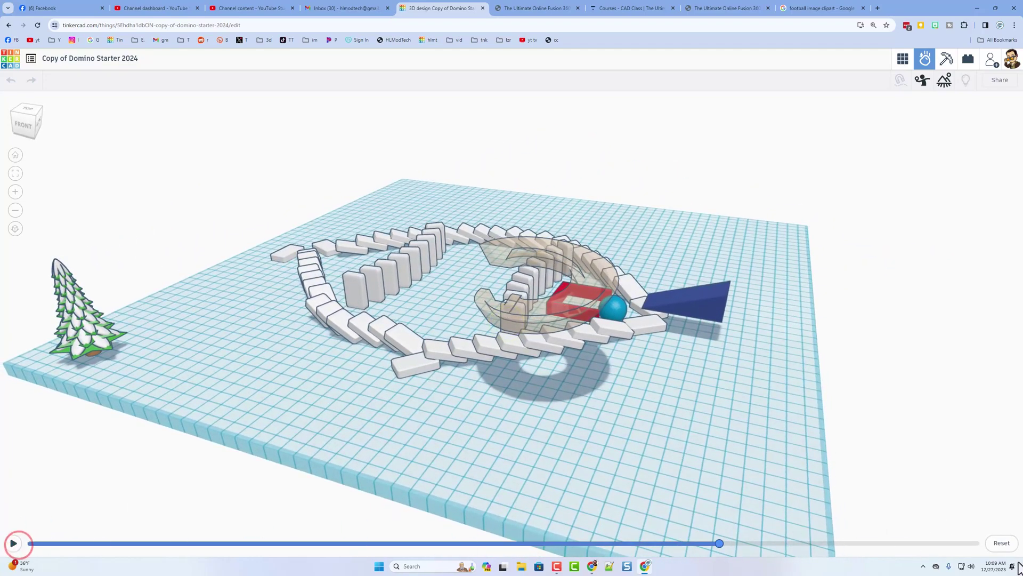
{"action": "left_click", "coordinate": [1002, 544]}
Set the material of the small sphere on the helix channel to Steel.
{"action": "right_click_drag", "start_coordinate": [737, 466], "coordinate": [473, 292]}
{"action": "scroll", "coordinate": [415, 226], "scroll_direction": "up", "scroll_amount": 5}
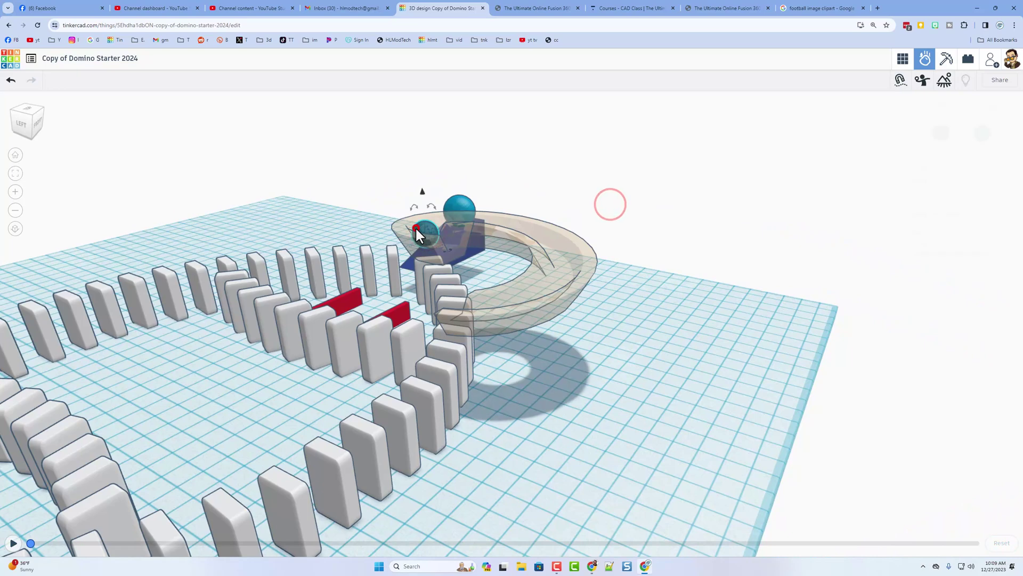
{"action": "left_click", "coordinate": [416, 228]}
{"action": "left_click", "coordinate": [944, 136]}
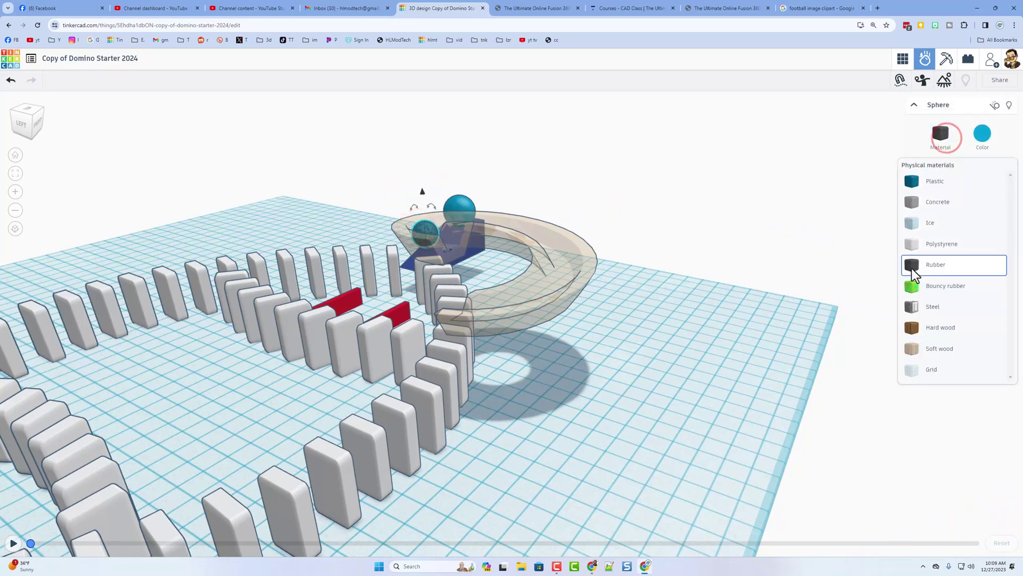
{"action": "left_click", "coordinate": [927, 306]}
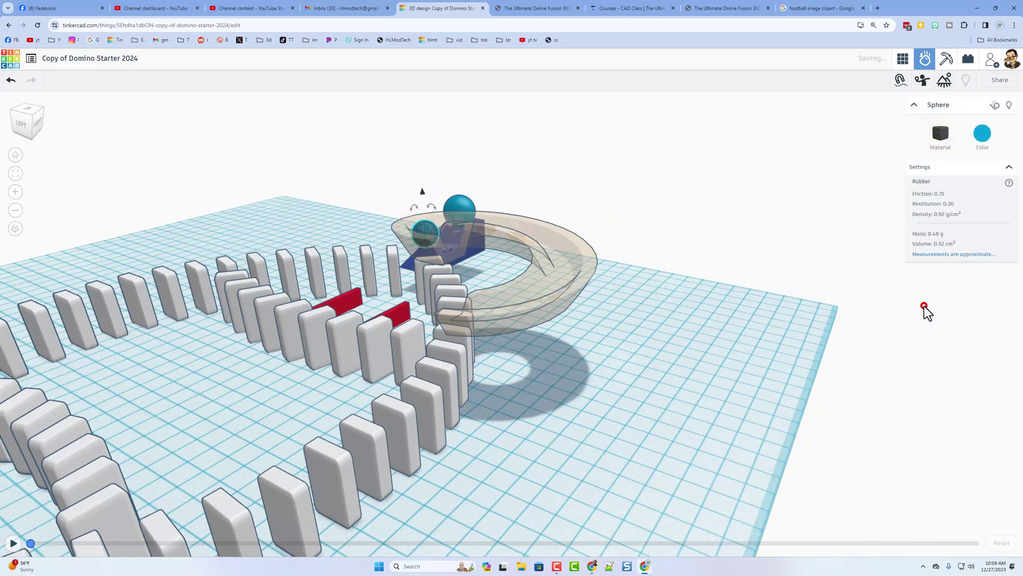
Run the simulation with the steel ball in the helix channel, pause it, and reset the scene.
{"action": "right_click_drag", "start_coordinate": [638, 342], "coordinate": [547, 400]}
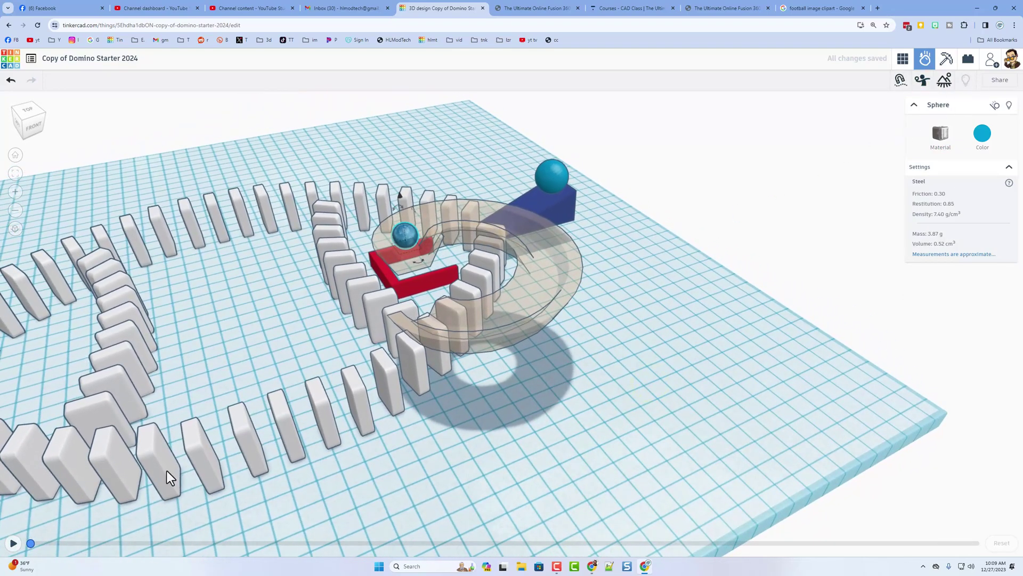
{"action": "left_click", "coordinate": [13, 543]}
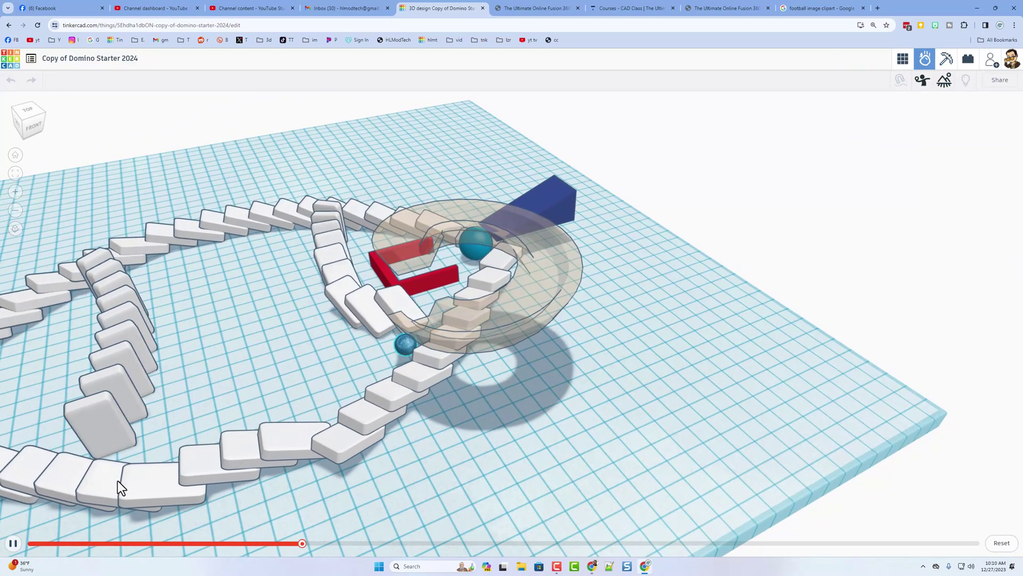
{"action": "right_click_drag", "start_coordinate": [392, 225], "coordinate": [364, 279]}
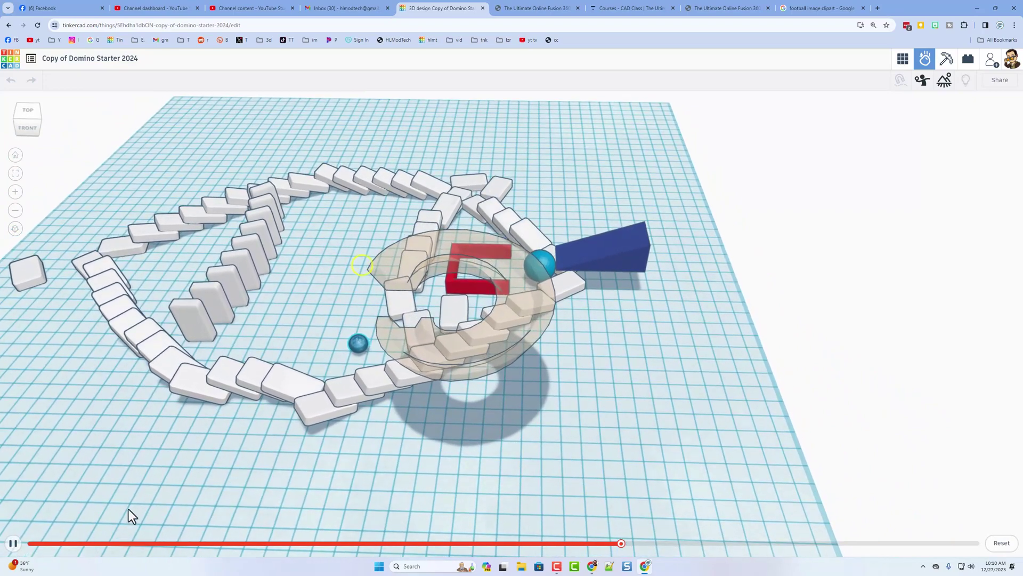
{"action": "left_click", "coordinate": [13, 543]}
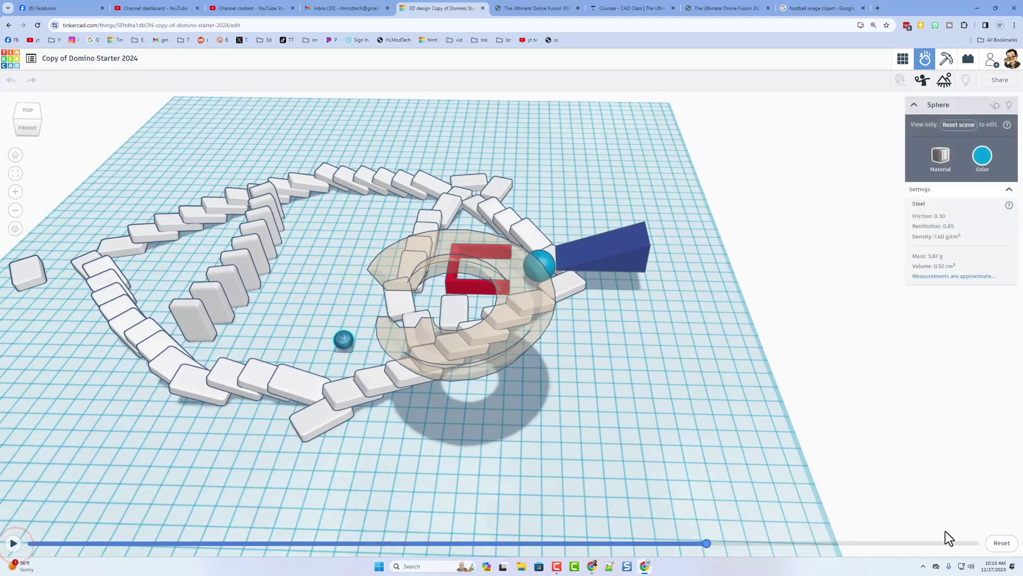
{"action": "left_click", "coordinate": [1000, 545]}
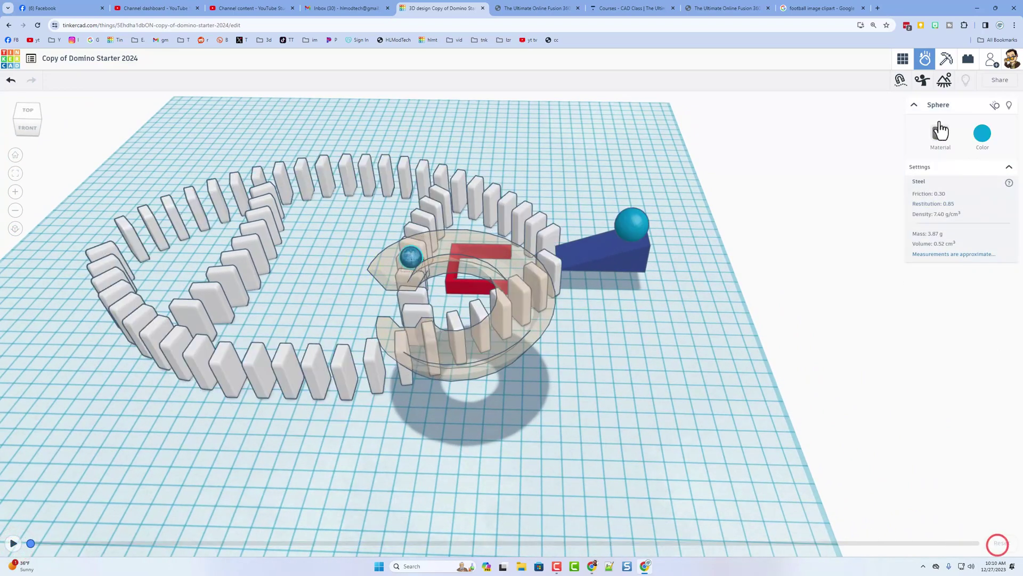
Return to the 3D design workspace, duplicate the helix channel with its ball, and shift the copy toward the football's far end.
{"action": "left_click", "coordinate": [904, 60]}
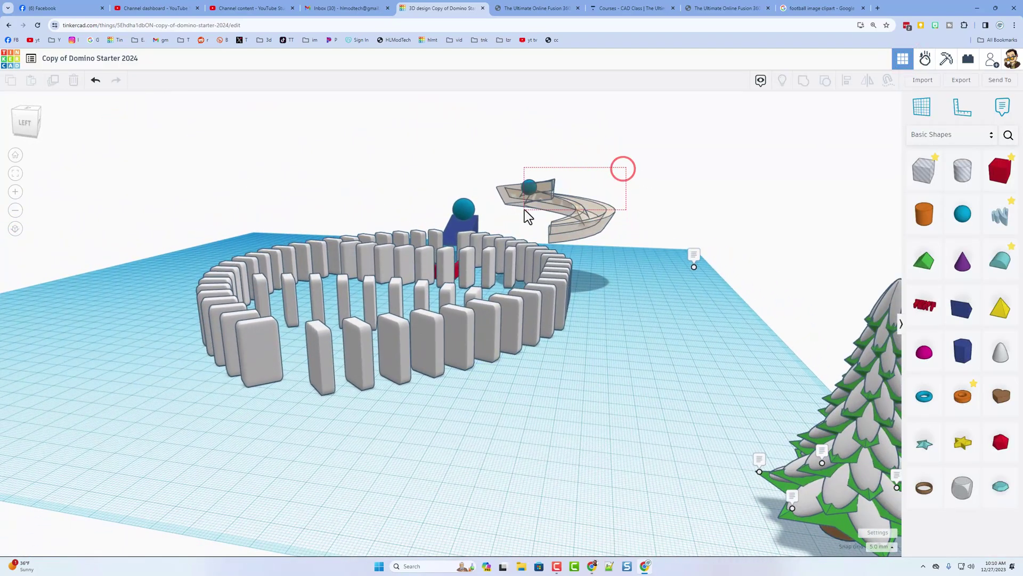
{"action": "left_click_drag", "start_coordinate": [528, 215], "coordinate": [530, 221]}
{"action": "key", "text": "ctrl+d"}
{"action": "right_click_drag", "start_coordinate": [645, 279], "coordinate": [482, 312]}
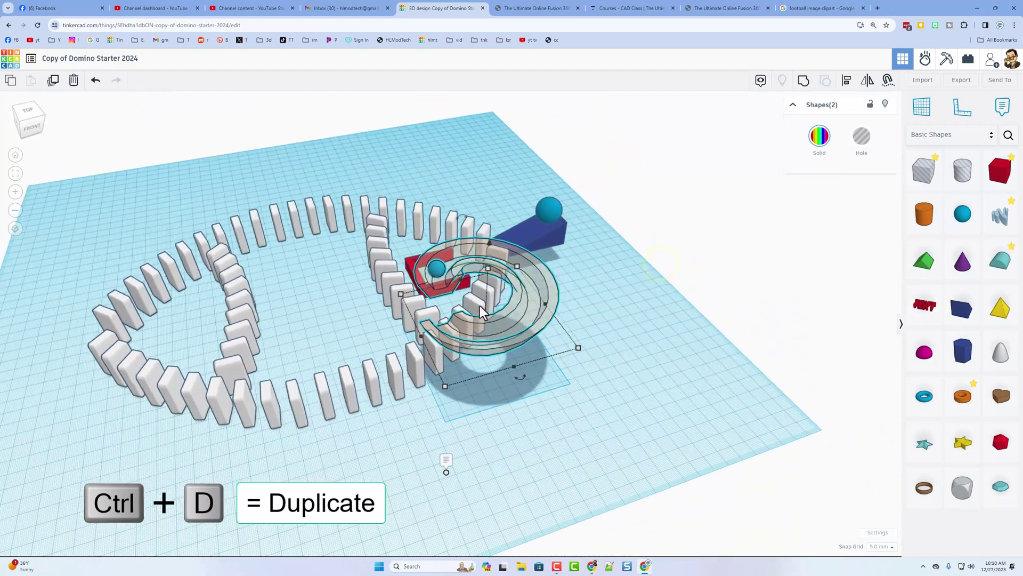
{"action": "key", "text": "Left"}
{"action": "key", "text": "Left"}
{"action": "key", "text": "Left"}
{"action": "key", "text": "Left"}
{"action": "key", "text": "Left"}
{"action": "key", "text": "Left"}
{"action": "key", "text": "Left"}
{"action": "key", "text": "Left"}
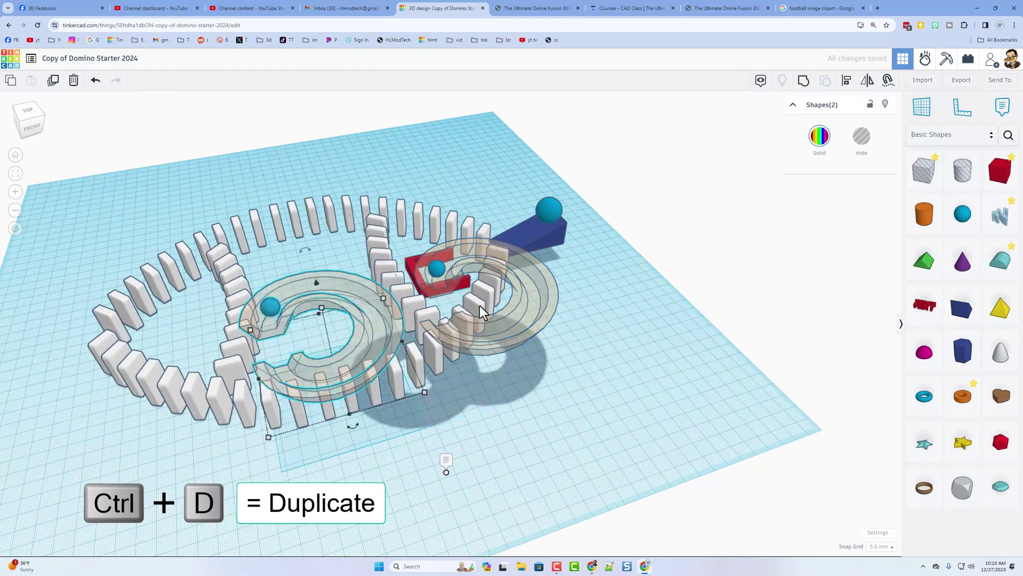
Nudge the duplicated helix channel and ball sideways into place over the domino row at the football's far end.
{"action": "right_click_drag", "start_coordinate": [315, 309], "coordinate": [335, 291]}
{"action": "key", "text": "Right"}
{"action": "key", "text": "Right"}
{"action": "key", "text": "Right"}
{"action": "key", "text": "Right"}
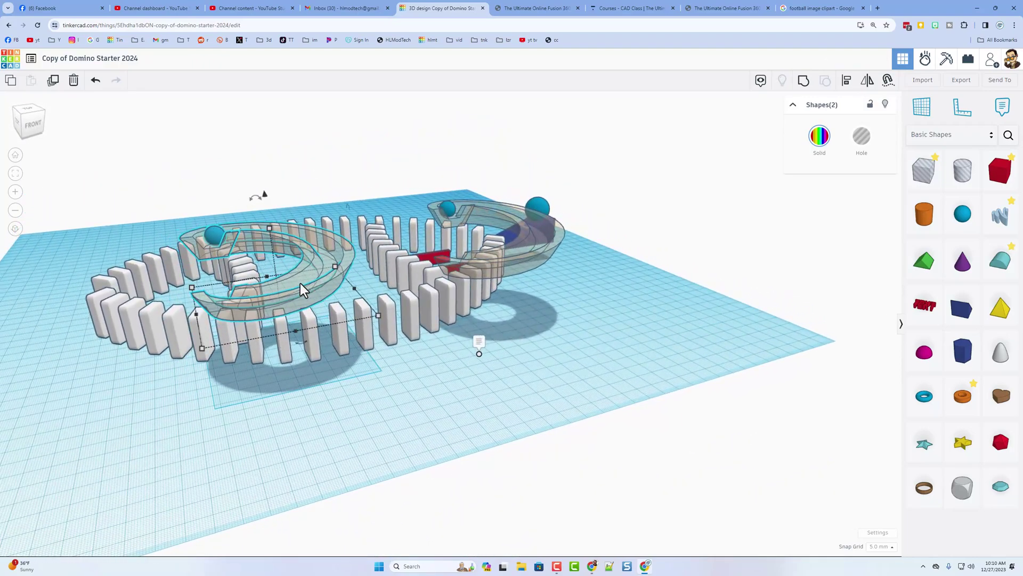
{"action": "right_click_drag", "start_coordinate": [208, 382], "coordinate": [238, 419]}
{"action": "key", "text": "Right"}
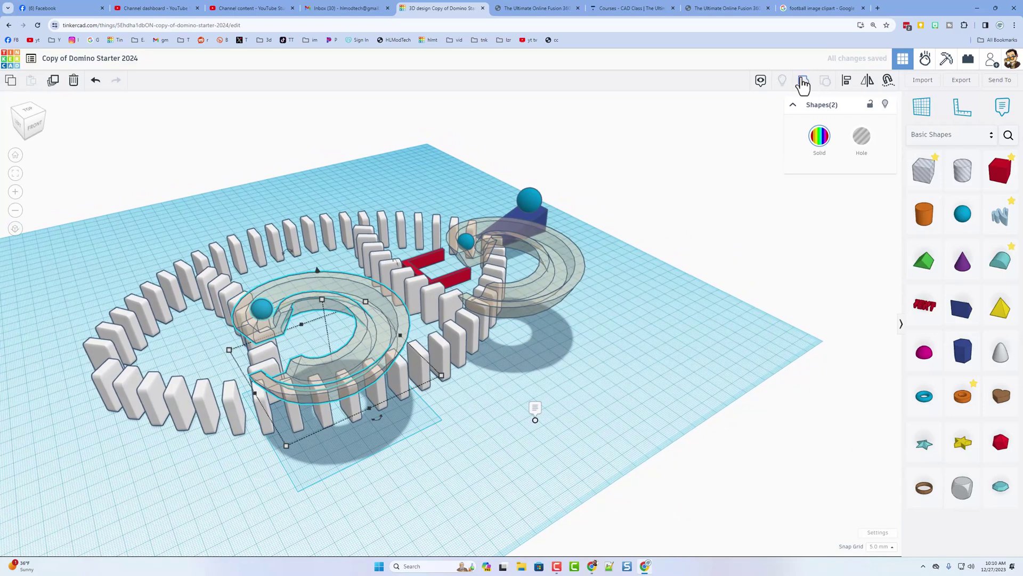
Switch to the simulation workspace, run and pause the domino simulation with both helix channels, and rewind it to 0:02.
{"action": "left_click", "coordinate": [925, 60]}
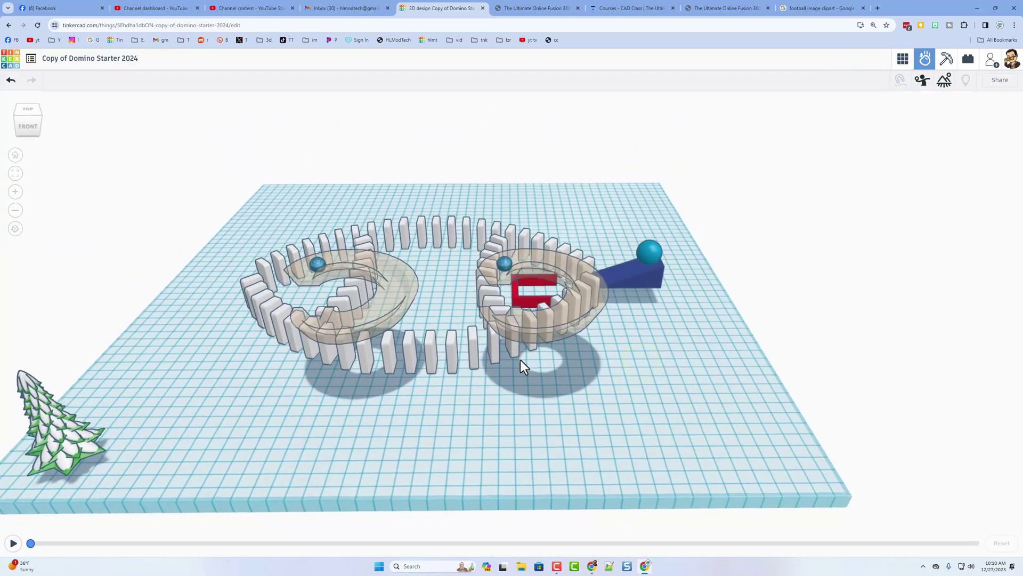
{"action": "left_click", "coordinate": [394, 283]}
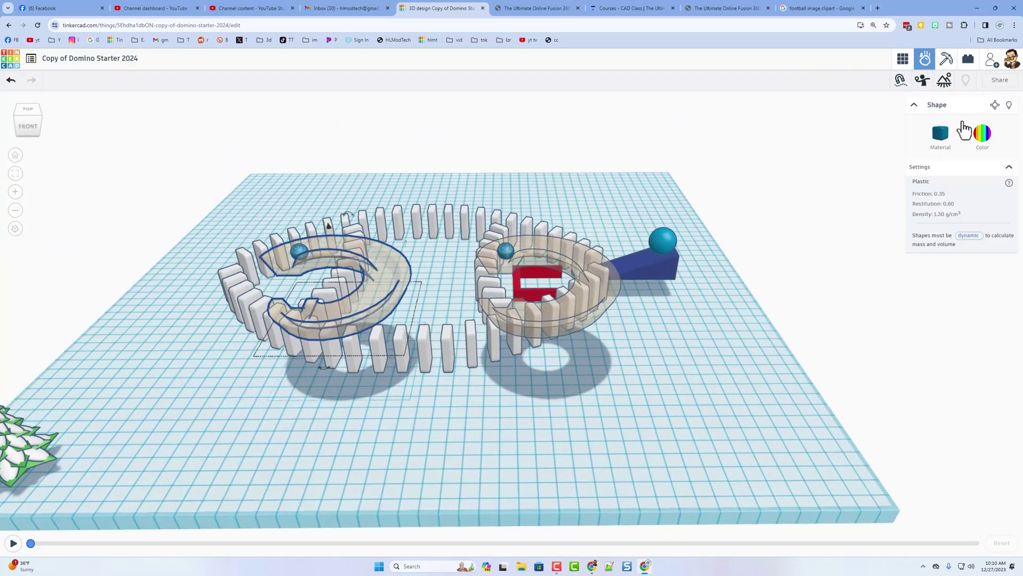
{"action": "right_click_drag", "start_coordinate": [441, 337], "coordinate": [181, 541]}
{"action": "left_click", "coordinate": [14, 543]}
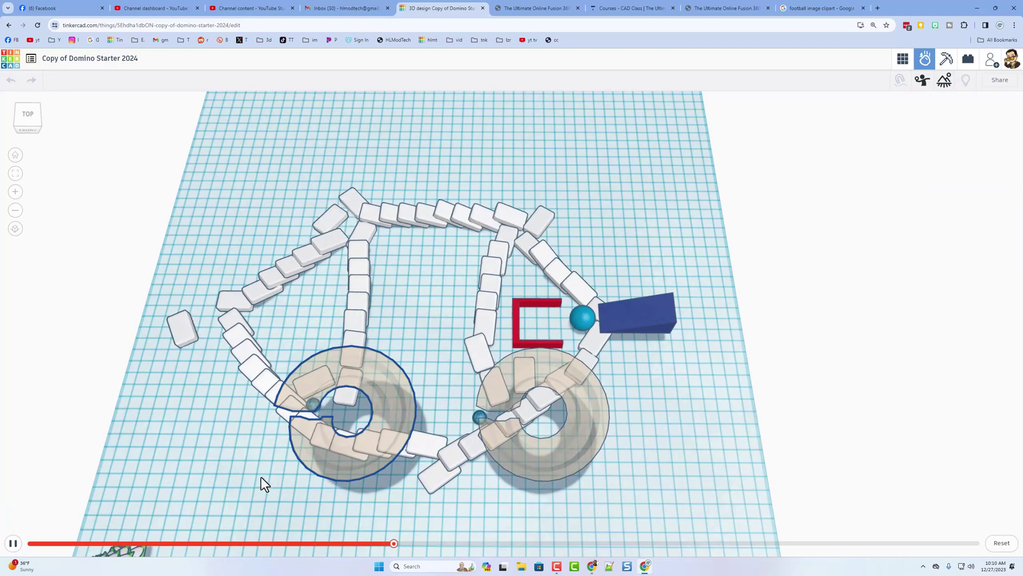
{"action": "right_click_drag", "start_coordinate": [395, 424], "coordinate": [367, 382]}
{"action": "left_click", "coordinate": [12, 542]}
{"action": "left_click_drag", "start_coordinate": [852, 544], "coordinate": [283, 547]}
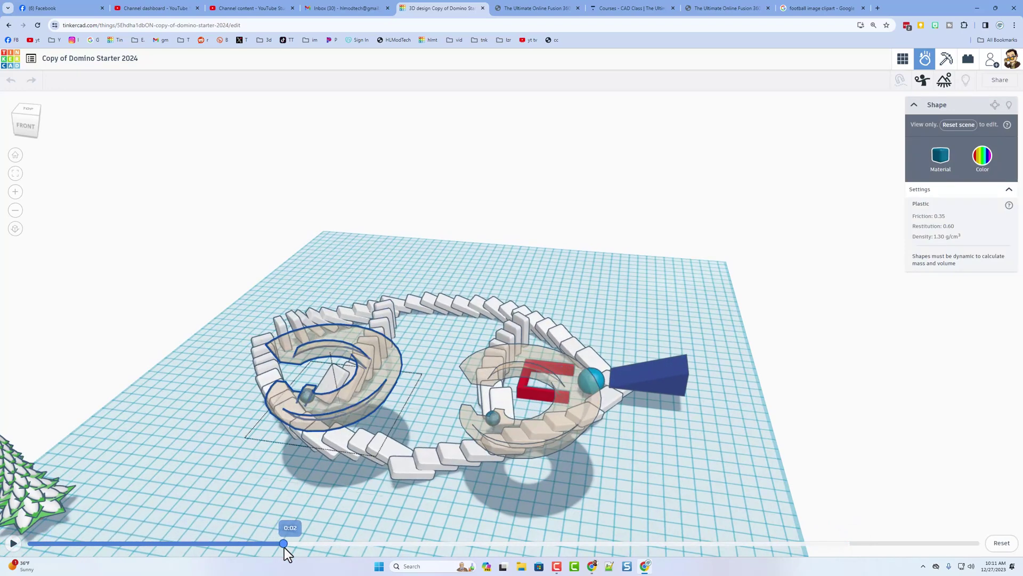
{"action": "right_click_drag", "start_coordinate": [314, 516], "coordinate": [582, 501]}
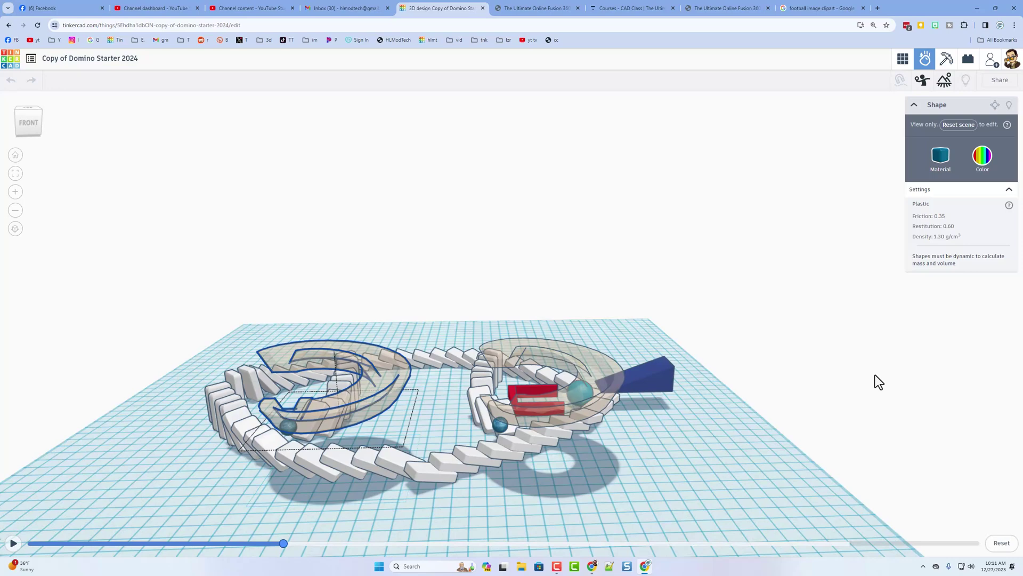
Open the image and video sharing view, choose the 16:9 ratio and the large 1280 size, frame the toppling dominoes, and exit to the simulation.
{"action": "left_click", "coordinate": [1000, 81]}
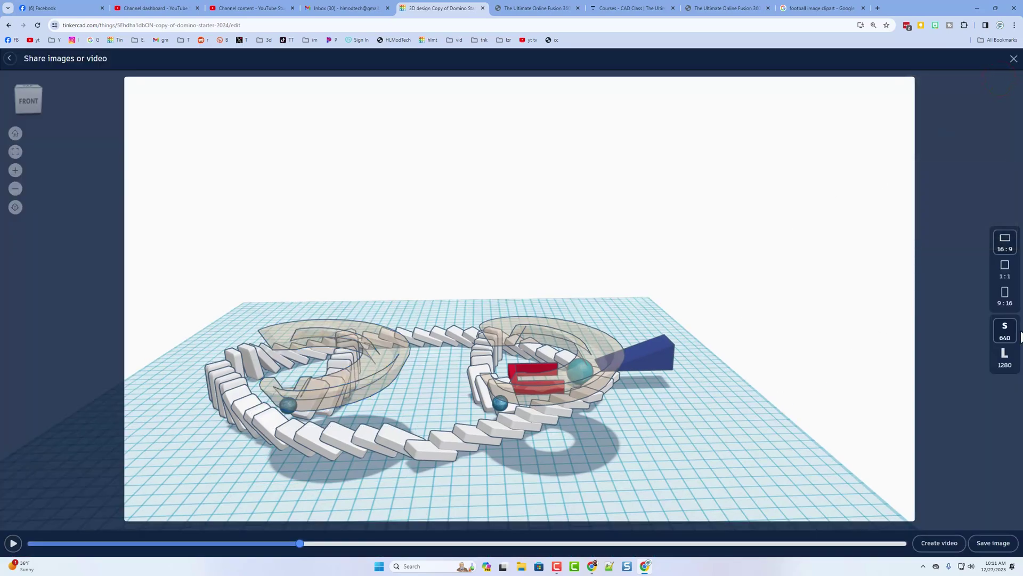
{"action": "left_click", "coordinate": [1006, 269]}
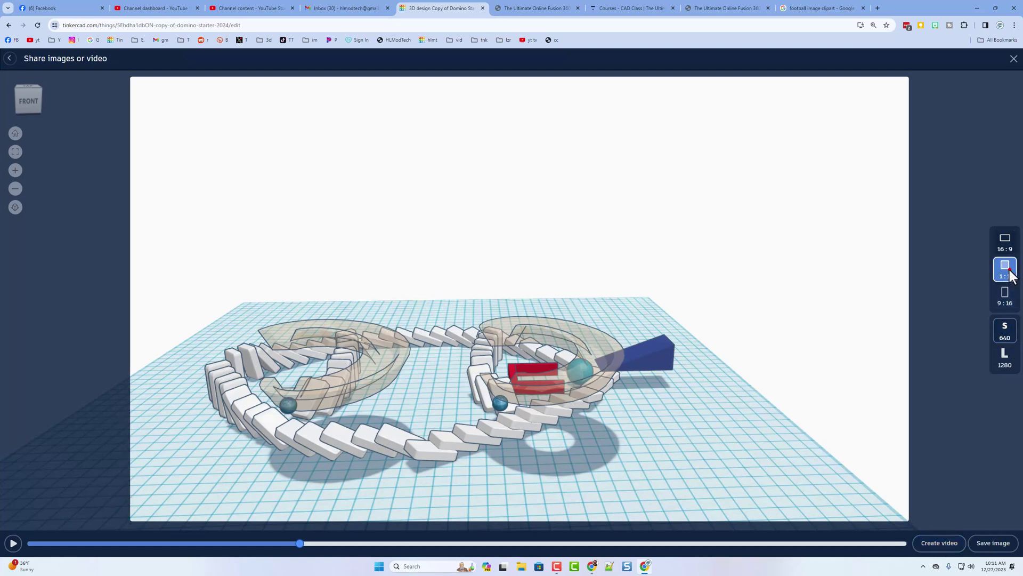
{"action": "left_click", "coordinate": [1005, 241]}
{"action": "left_click", "coordinate": [1001, 335]}
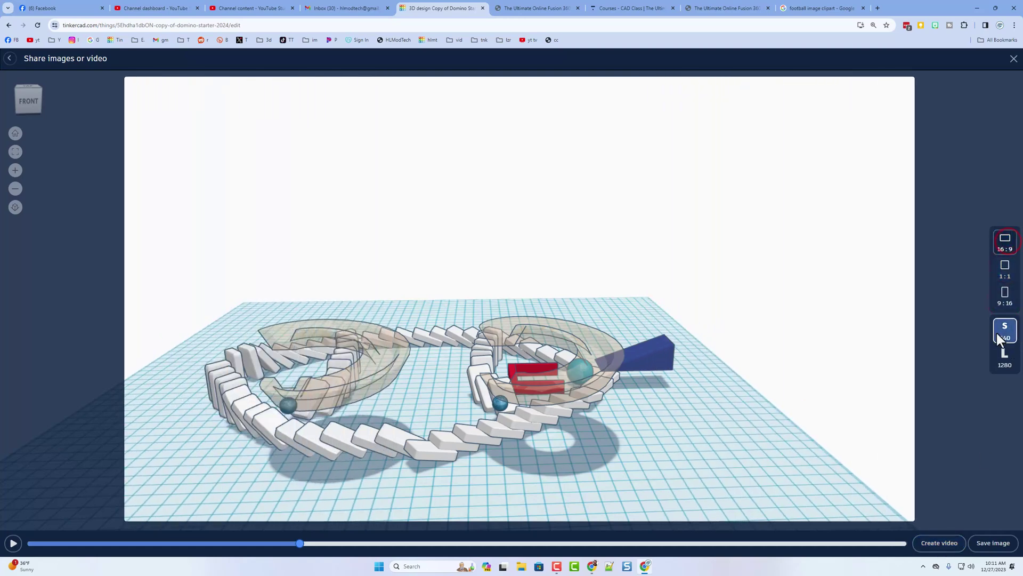
{"action": "left_click", "coordinate": [1005, 359]}
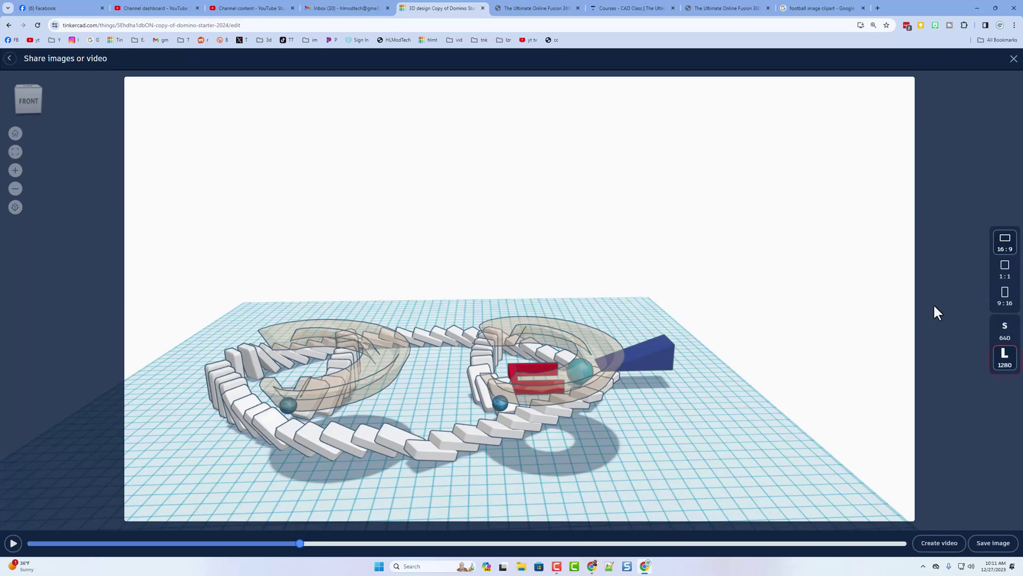
{"action": "right_click_drag", "start_coordinate": [370, 339], "coordinate": [315, 345]}
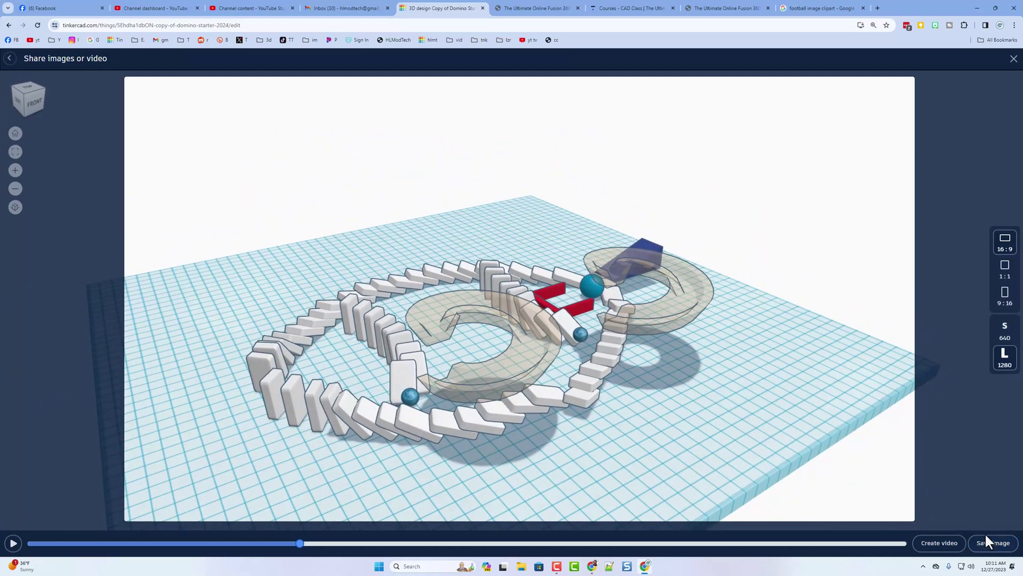
{"action": "left_click", "coordinate": [10, 58]}
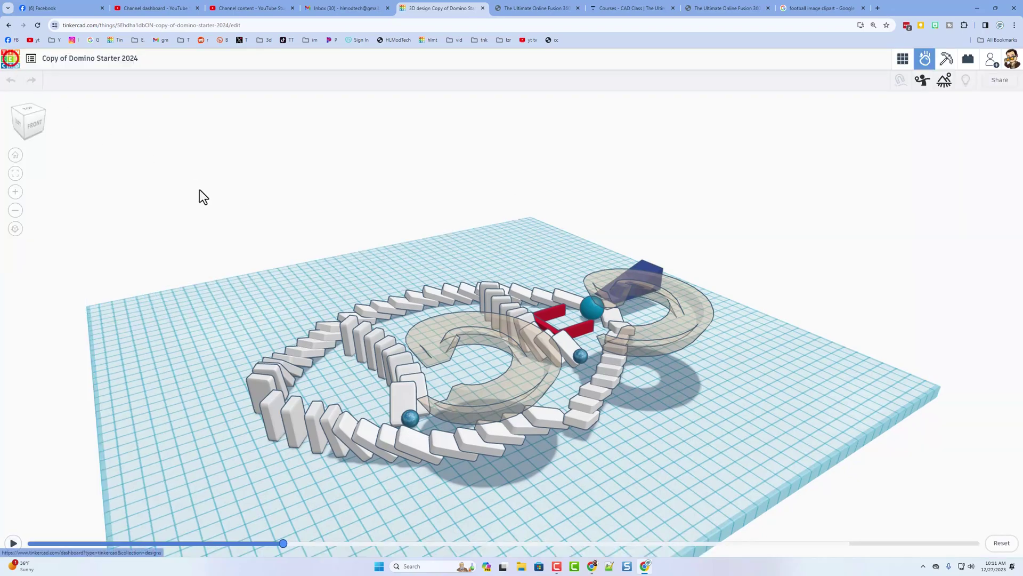
{"action": "left_click", "coordinate": [211, 218]}
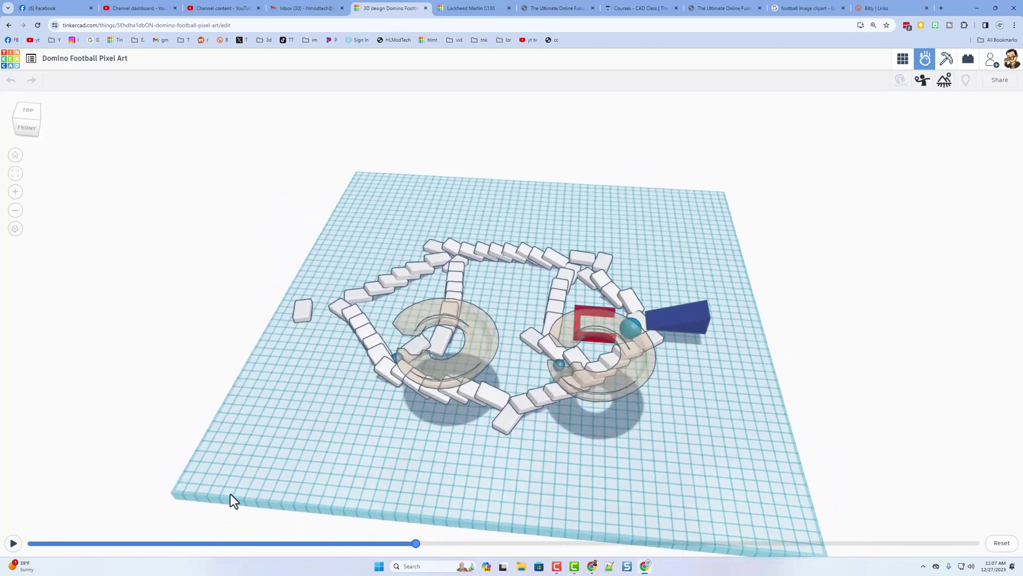
Scrub the Domino Football Pixel Art simulation backward and forward to review how the dominoes topple.
{"action": "right_click_drag", "start_coordinate": [430, 345], "coordinate": [342, 376]}
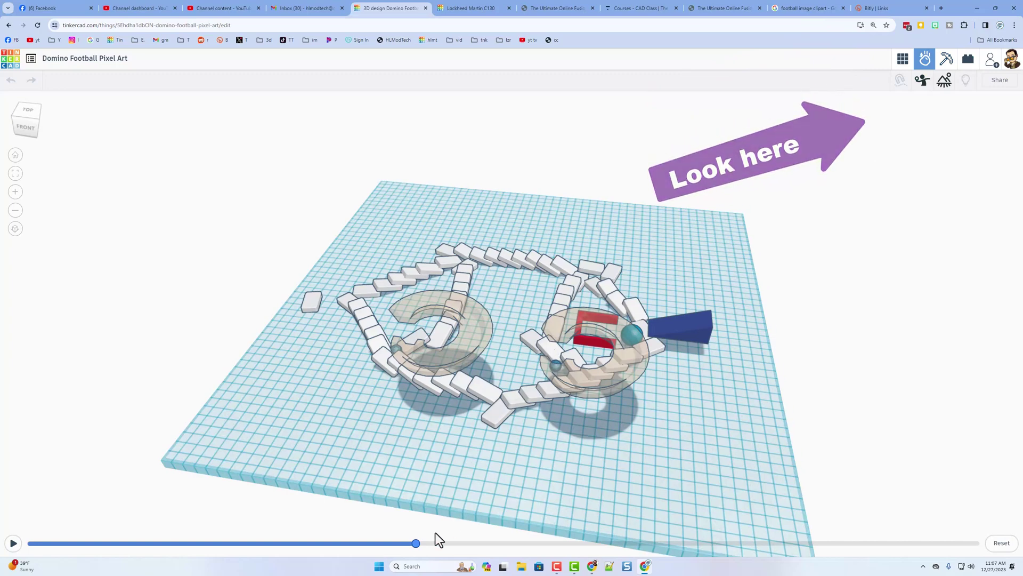
{"action": "left_click_drag", "start_coordinate": [419, 547], "coordinate": [389, 543]}
{"action": "mouse_move", "coordinate": [359, 491]}
{"action": "right_mouse_down"}
{"action": "mouse_move", "coordinate": [463, 475]}
{"action": "mouse_move", "coordinate": [407, 446]}
{"action": "mouse_move", "coordinate": [344, 443]}
{"action": "mouse_move", "coordinate": [338, 473]}
{"action": "mouse_move", "coordinate": [354, 486]}
{"action": "right_mouse_up"}
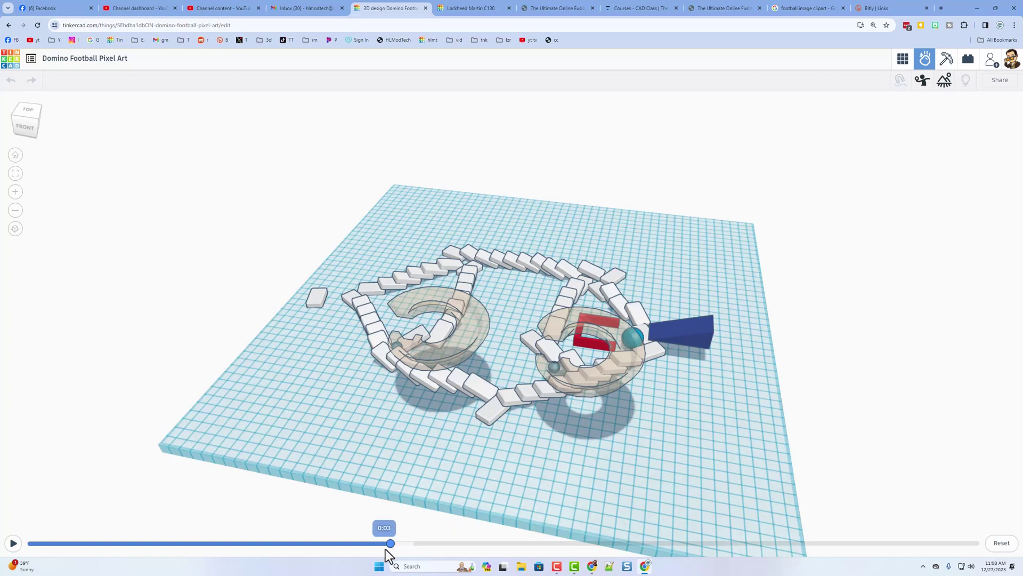
{"action": "left_click_drag", "start_coordinate": [389, 544], "coordinate": [349, 544]}
{"action": "left_click_drag", "start_coordinate": [227, 537], "coordinate": [416, 538]}
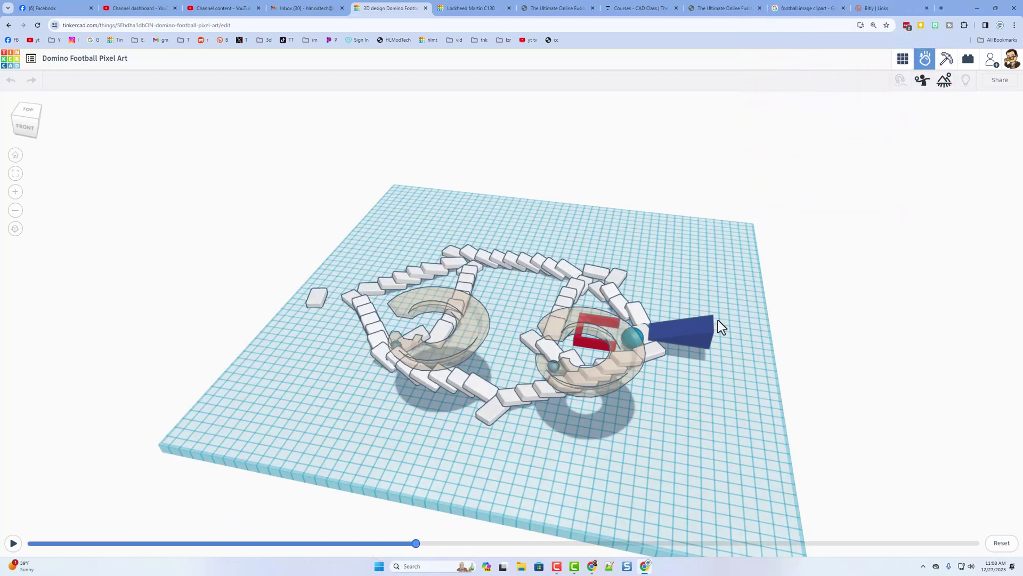
Return to the 3D design workspace, set the workspace background to pale yellow, and hide the grid.
{"action": "left_click", "coordinate": [902, 64]}
{"action": "right_click_drag", "start_coordinate": [471, 242], "coordinate": [457, 300]}
{"action": "right_click_drag", "start_coordinate": [692, 229], "coordinate": [806, 452]}
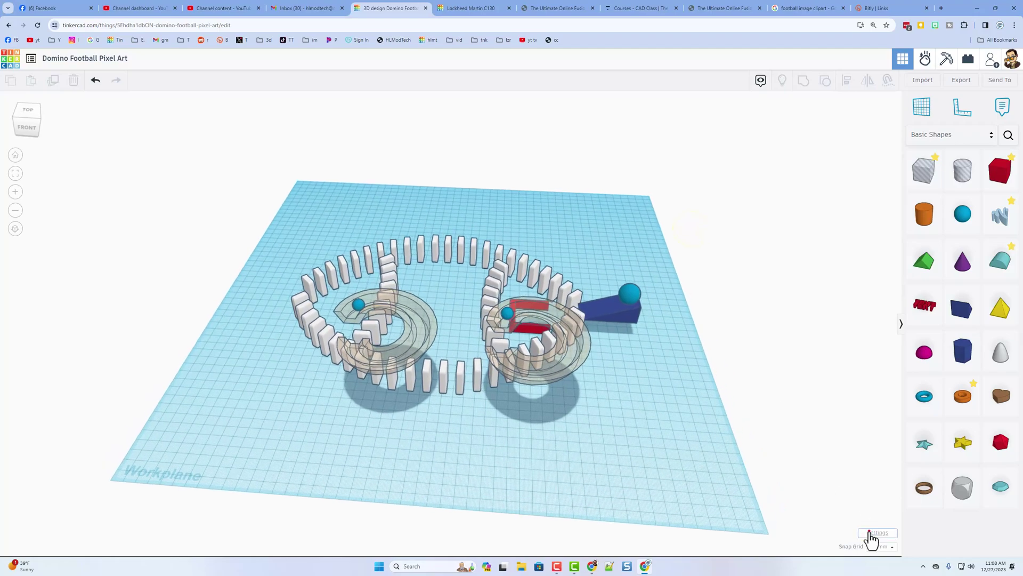
{"action": "left_click", "coordinate": [874, 533]}
{"action": "left_click", "coordinate": [593, 207]}
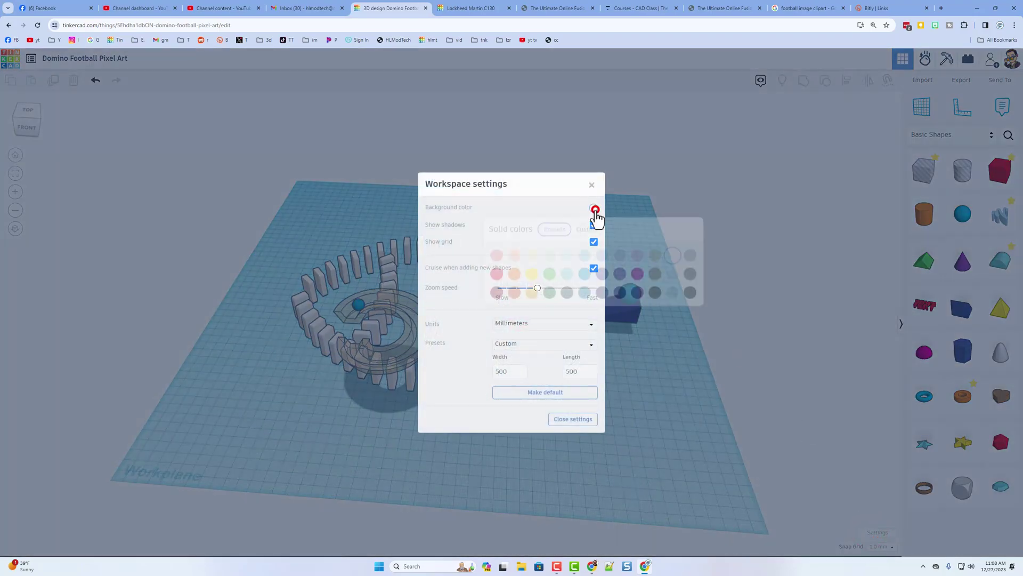
{"action": "left_click", "coordinate": [531, 258]}
{"action": "left_click", "coordinate": [594, 241]}
{"action": "left_click", "coordinate": [573, 418]}
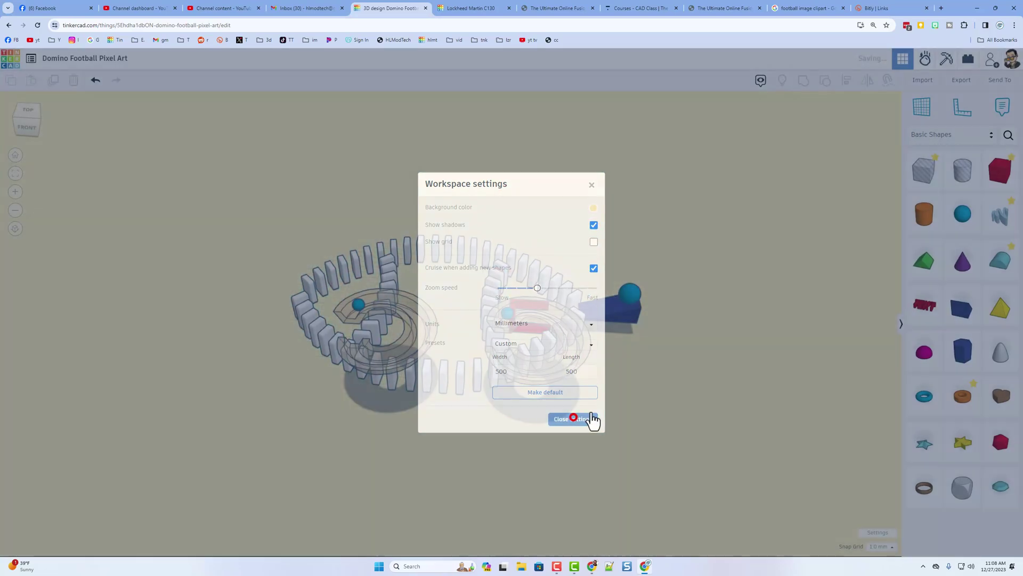
{"action": "right_click_drag", "start_coordinate": [637, 414], "coordinate": [566, 409]}
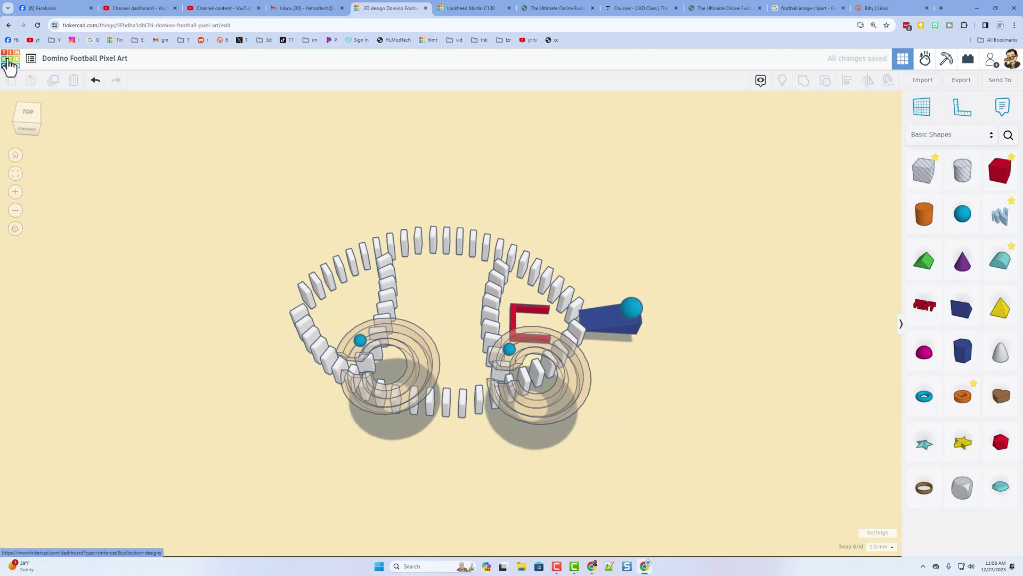
Go to the designs dashboard, open the properties of Domino Football Pixel Art, and enlarge the description field to show its full text.
{"action": "left_click", "coordinate": [9, 63]}
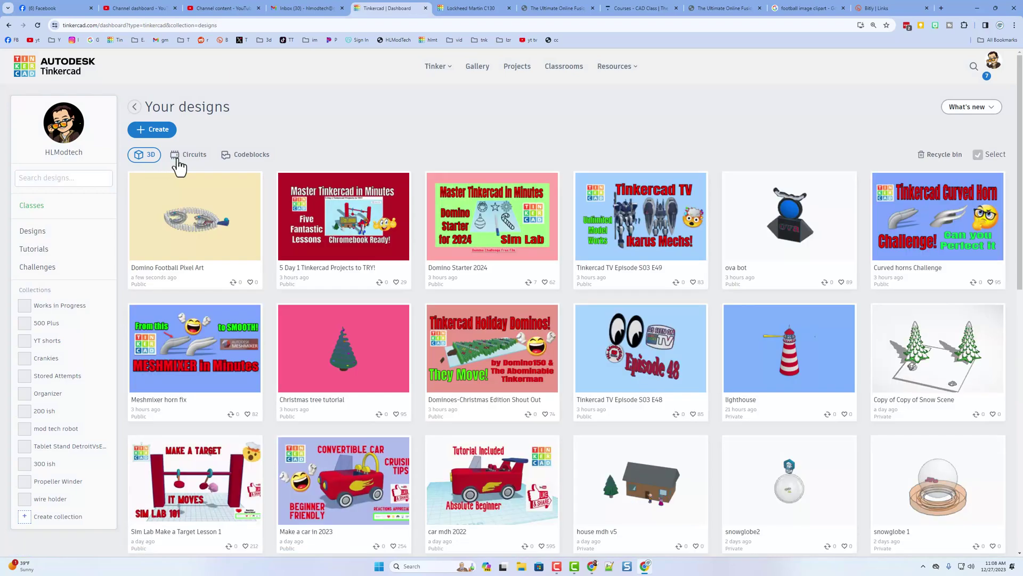
{"action": "mouse_move", "coordinate": [243, 193]}
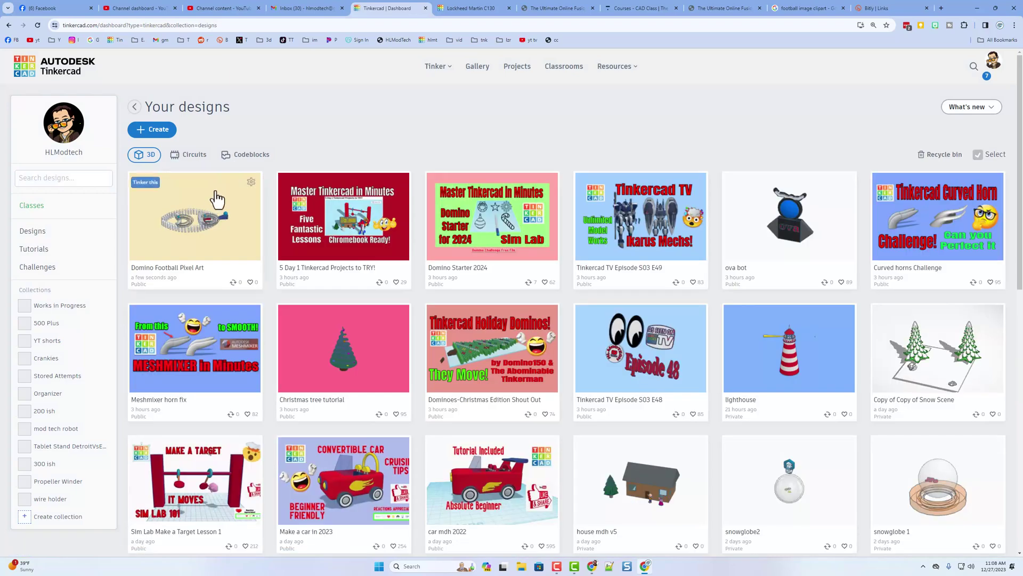
{"action": "left_click", "coordinate": [252, 183]}
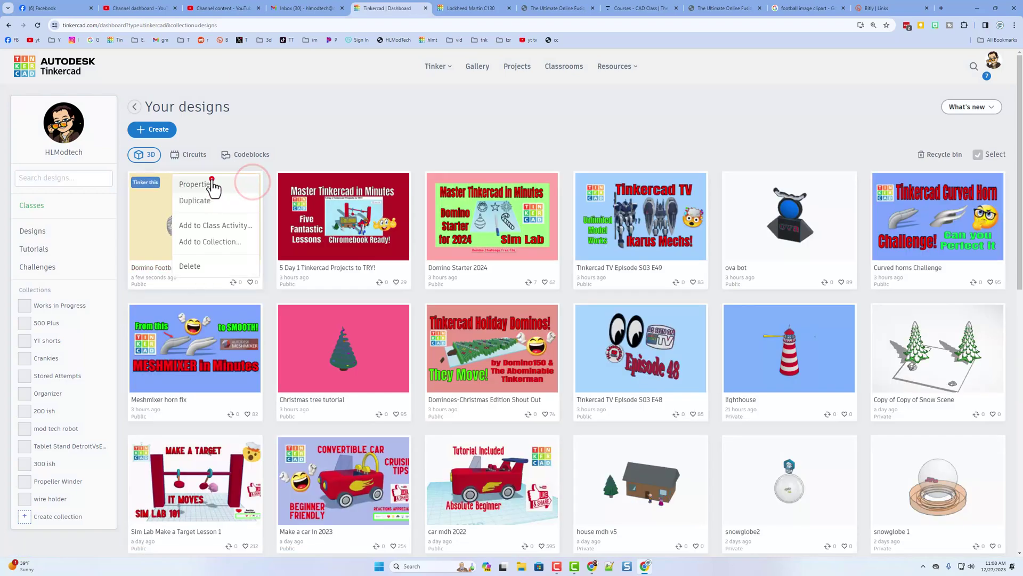
{"action": "left_click", "coordinate": [212, 180]}
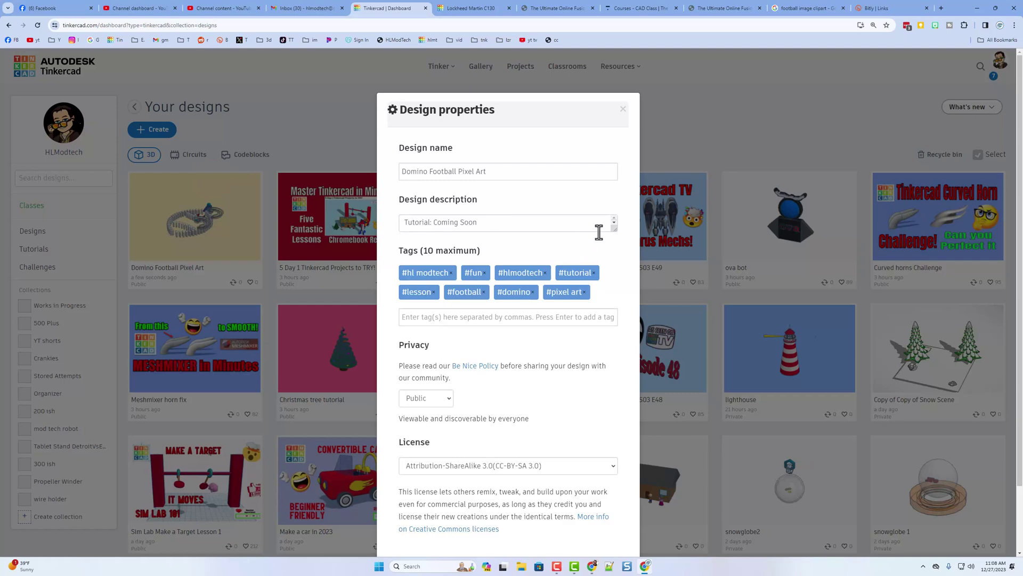
{"action": "left_click_drag", "start_coordinate": [612, 230], "coordinate": [612, 376]}
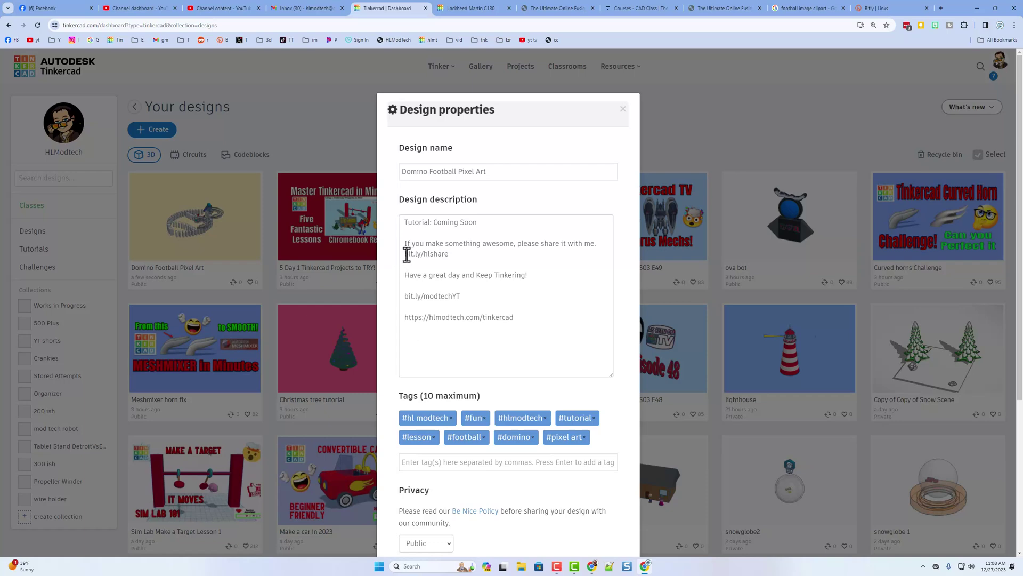
{"action": "scroll", "coordinate": [523, 351], "scroll_direction": "down", "scroll_amount": 2}
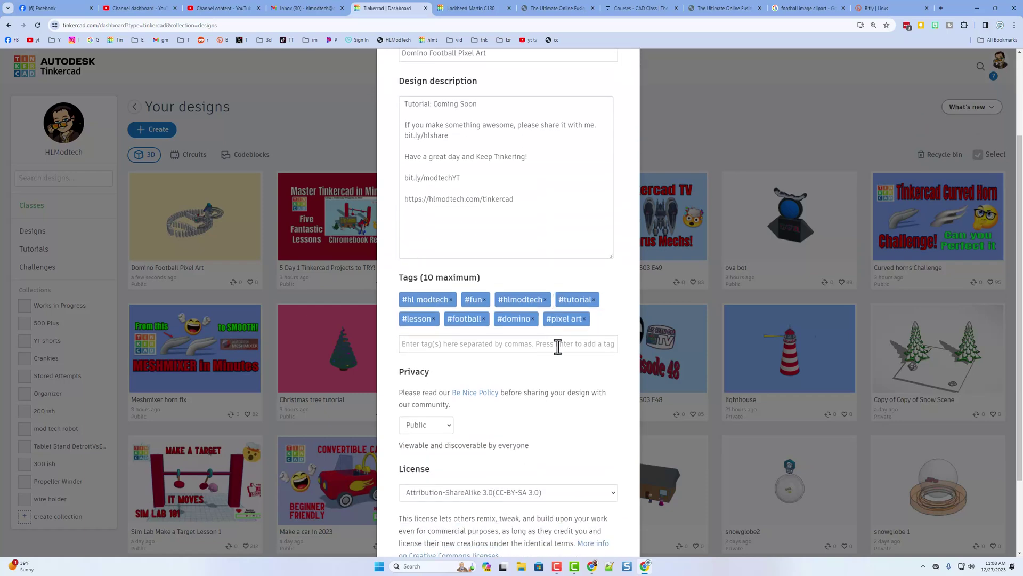
Add the tag hlmt23 to the design's tags, and remove that tag again.
{"action": "left_click", "coordinate": [437, 340]}
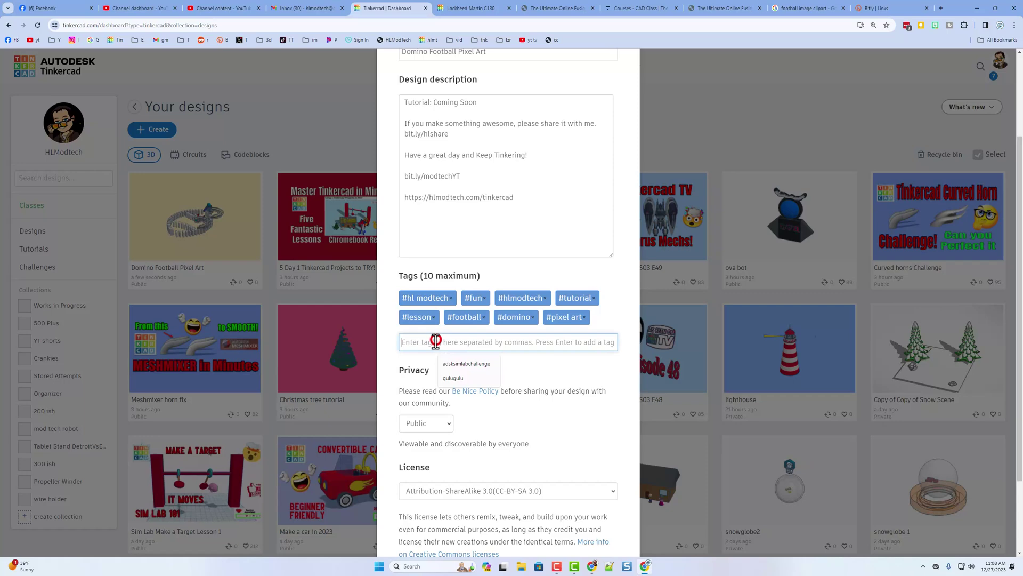
{"action": "type", "text": "hl"}
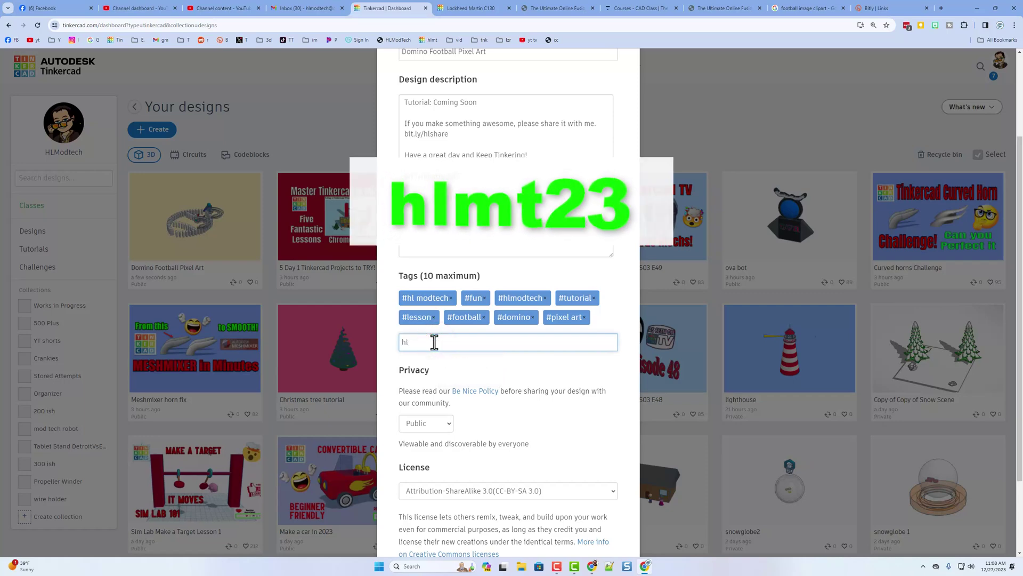
{"action": "type", "text": "mt23"}
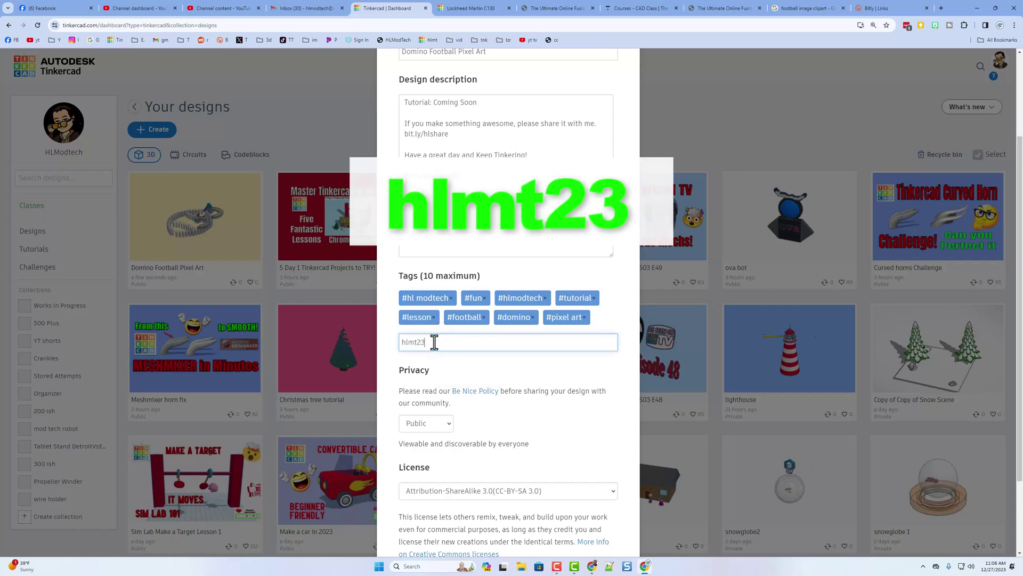
{"action": "key", "text": "Return"}
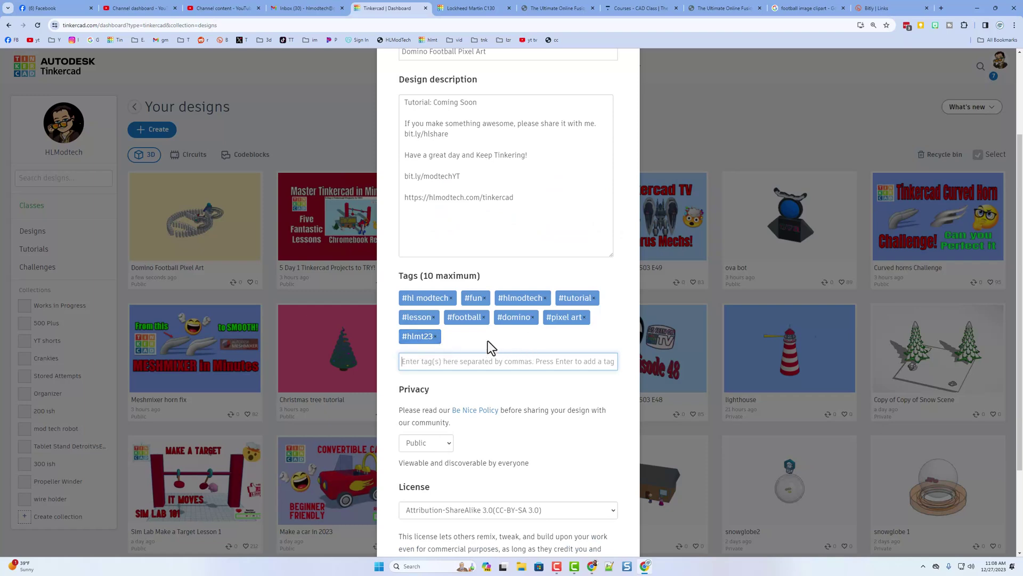
{"action": "left_click", "coordinate": [436, 338]}
Set the design's privacy to Public and its license to Attribution-ShareAlike 3.0 (CC-BY-SA 3.0).
{"action": "scroll", "coordinate": [448, 390], "scroll_direction": "down", "scroll_amount": 2}
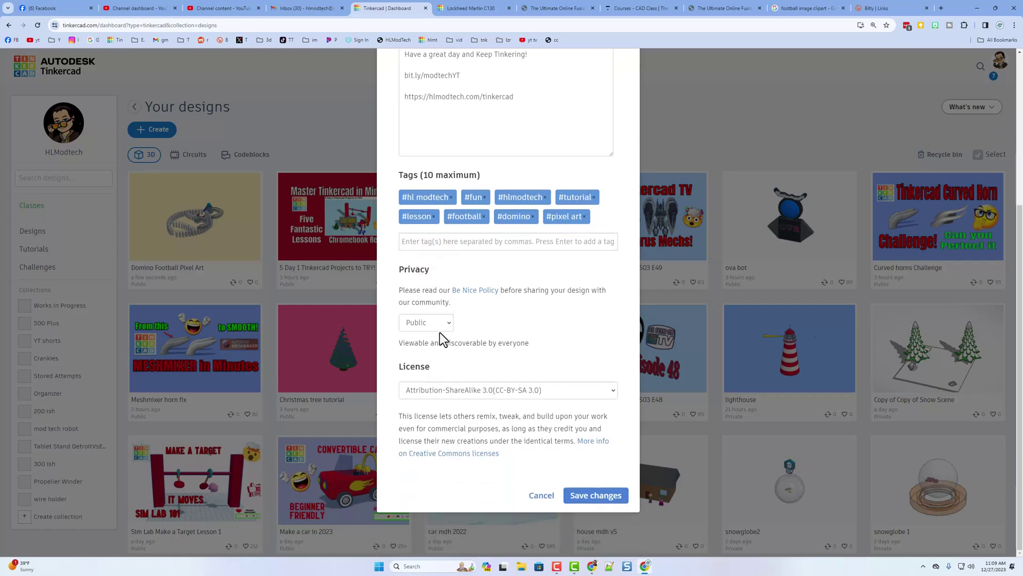
{"action": "left_click", "coordinate": [439, 329]}
{"action": "left_click", "coordinate": [431, 359]}
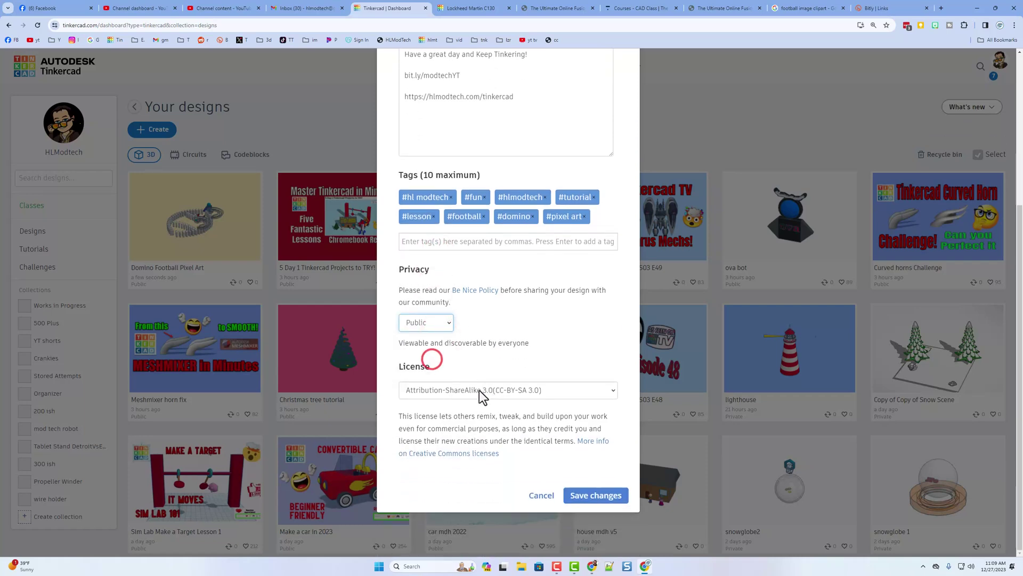
{"action": "left_click", "coordinate": [483, 392]}
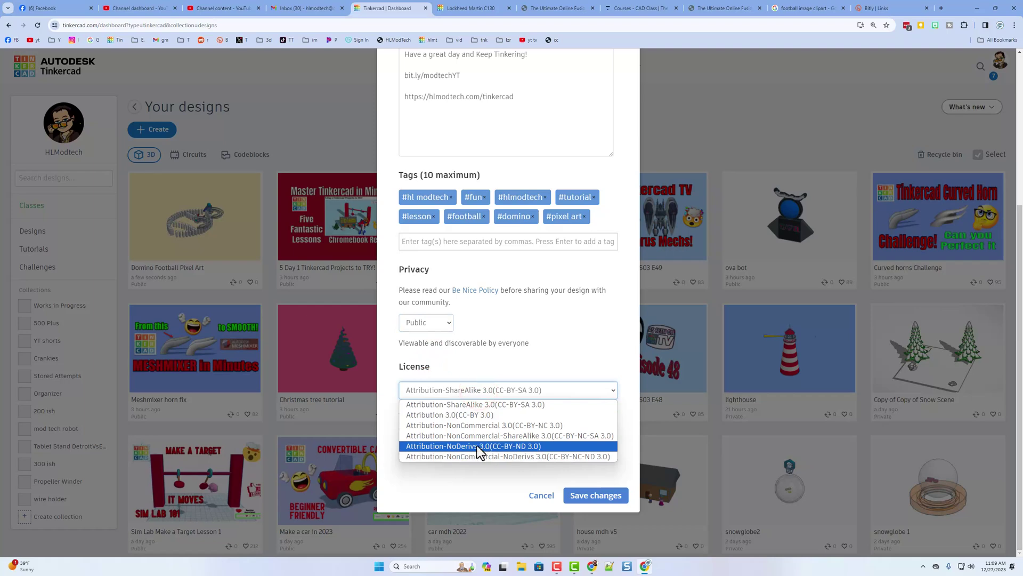
{"action": "left_click", "coordinate": [469, 405]}
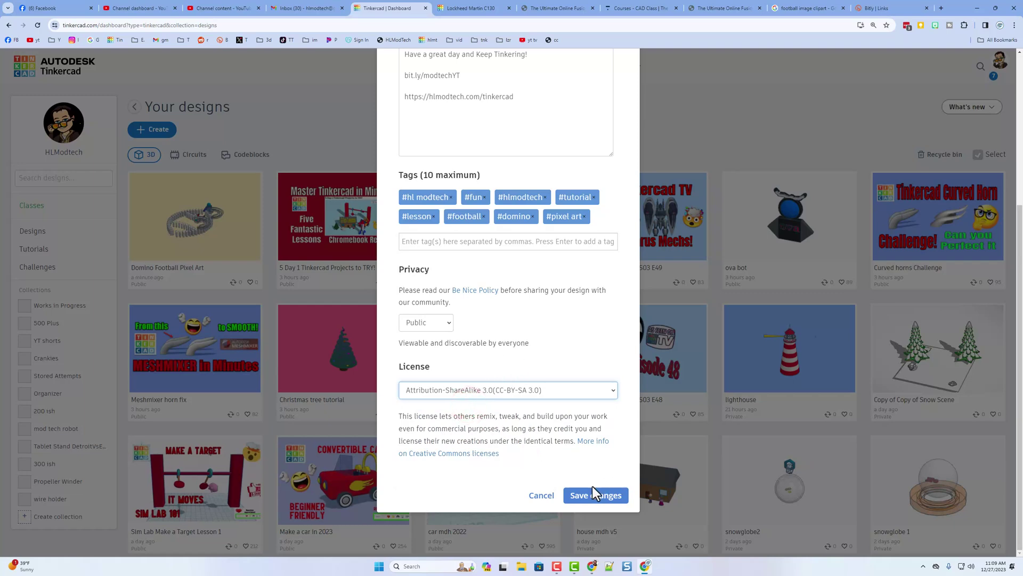
Save the design's privacy and license changes, completing the I'm not a robot verification.
{"action": "left_click", "coordinate": [588, 501]}
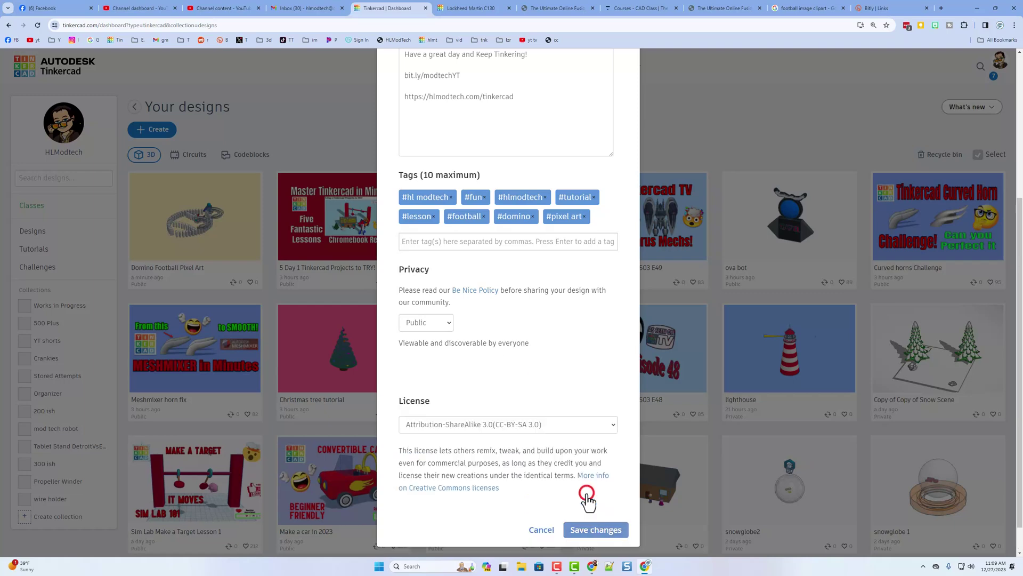
{"action": "left_click", "coordinate": [539, 421]}
{"action": "left_click", "coordinate": [414, 372]}
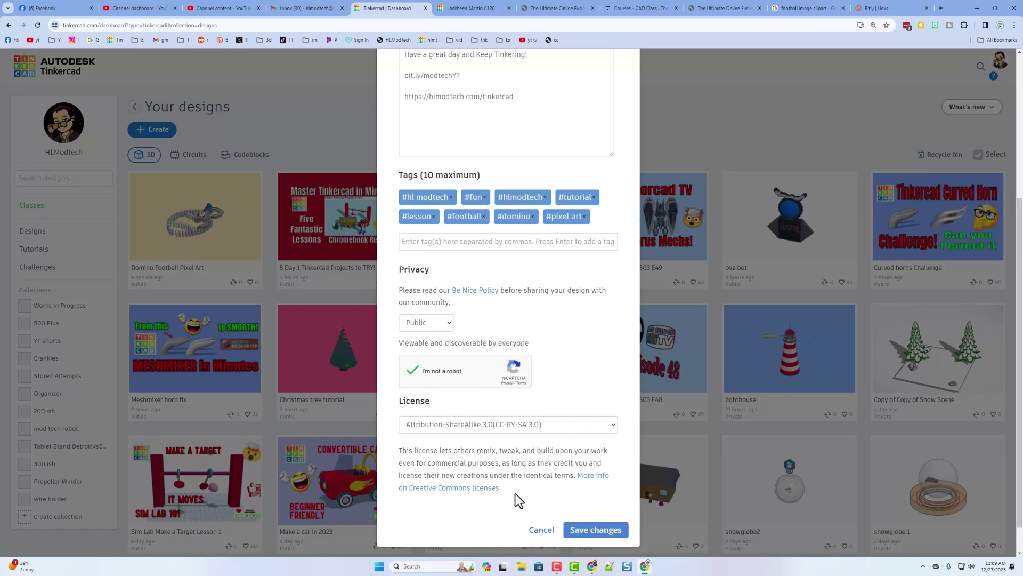
{"action": "left_click", "coordinate": [589, 529]}
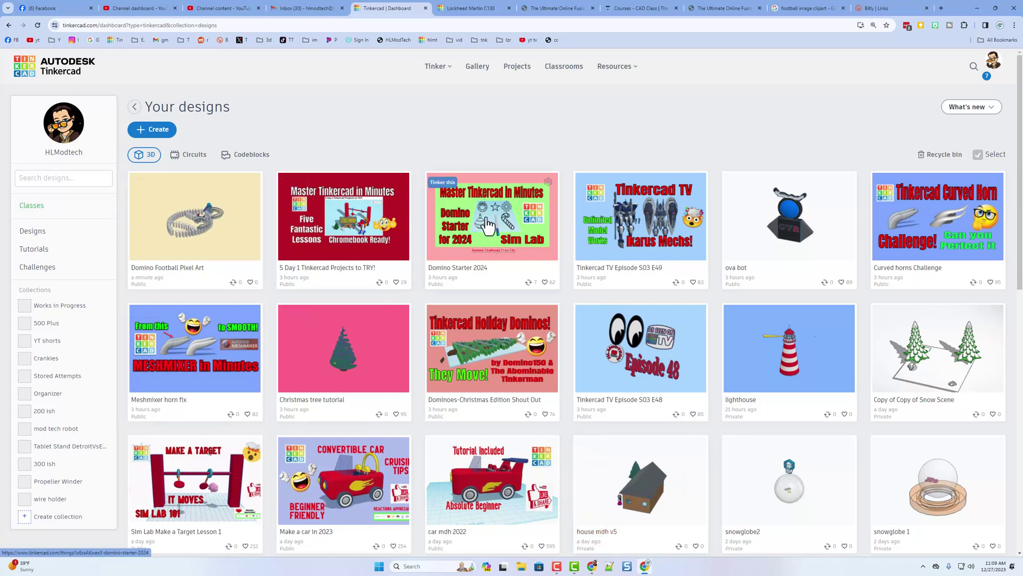
Open the Gingerbread Gal design from the community gallery and bring up its reaction choices.
{"action": "left_click", "coordinate": [480, 68]}
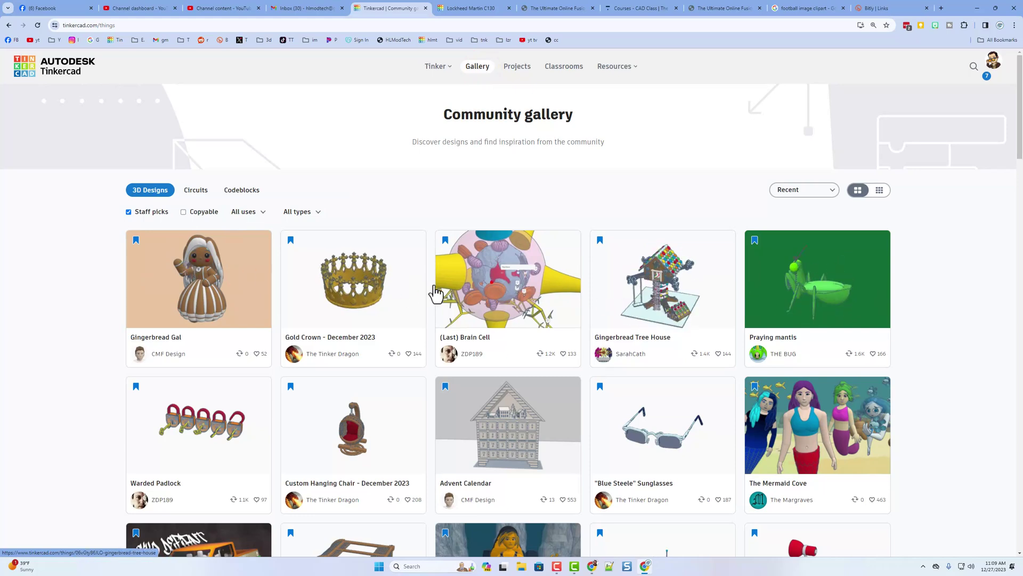
{"action": "left_click", "coordinate": [207, 293]}
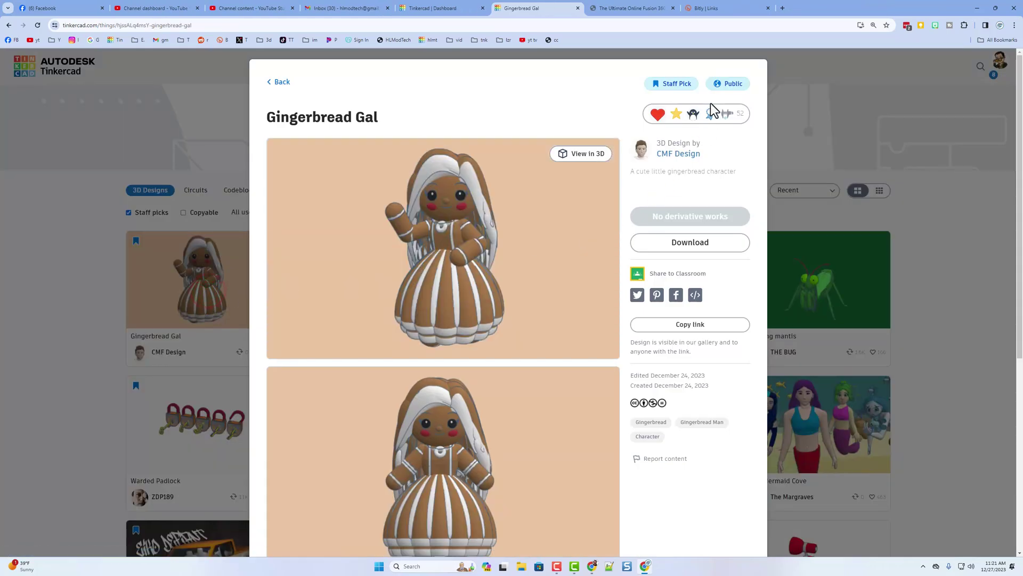
{"action": "left_click", "coordinate": [712, 110]}
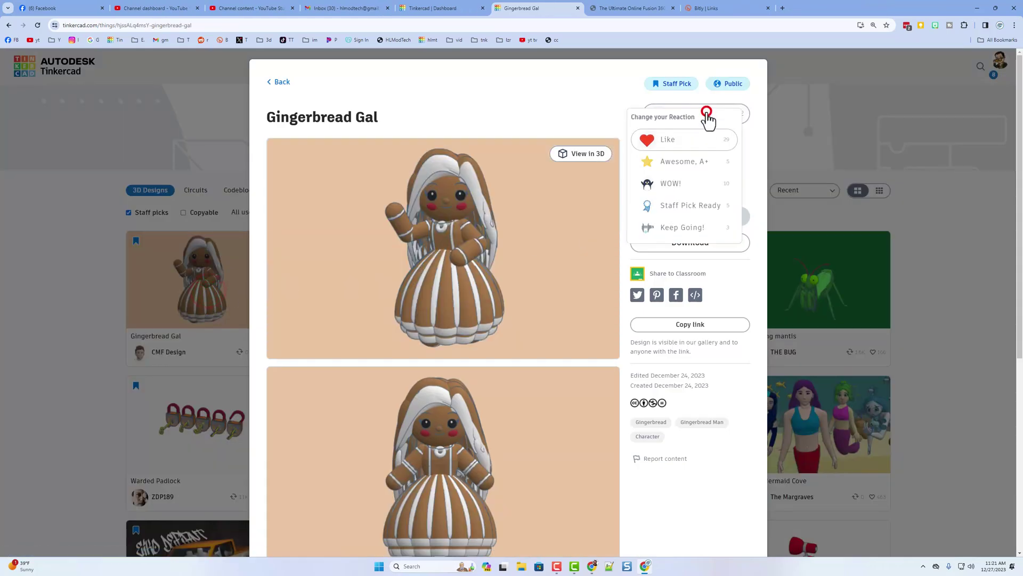
{"action": "left_click", "coordinate": [689, 189]}
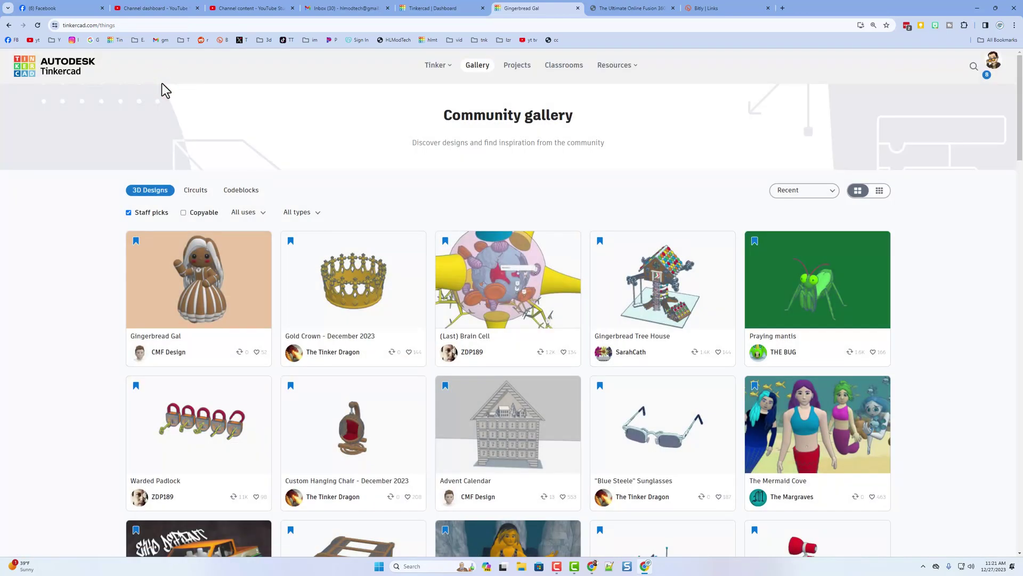
Turn off the Staff picks filter in the community gallery and show the recent designs as small thumbnails.
{"action": "left_click", "coordinate": [129, 212]}
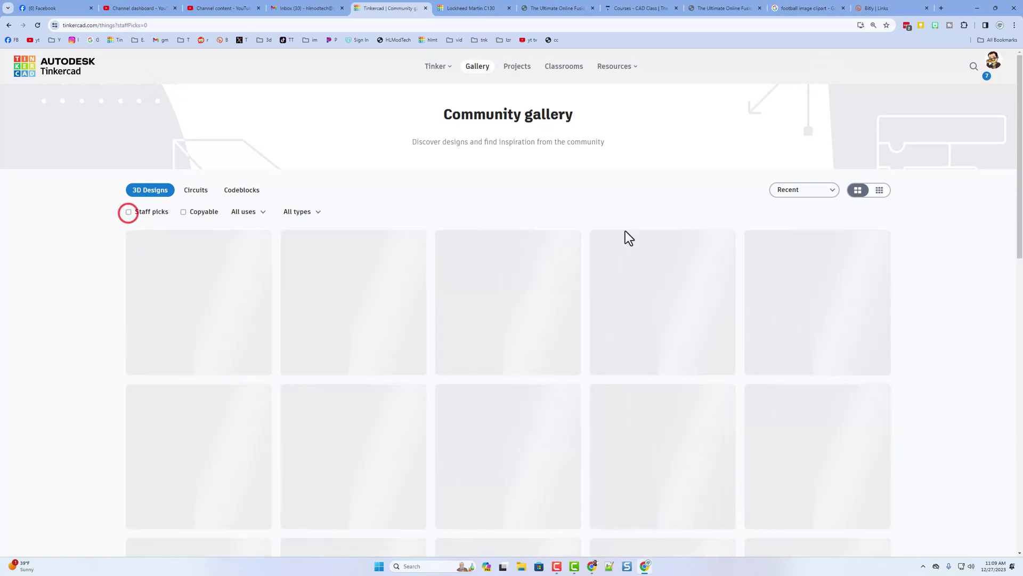
{"action": "left_click", "coordinate": [879, 190]}
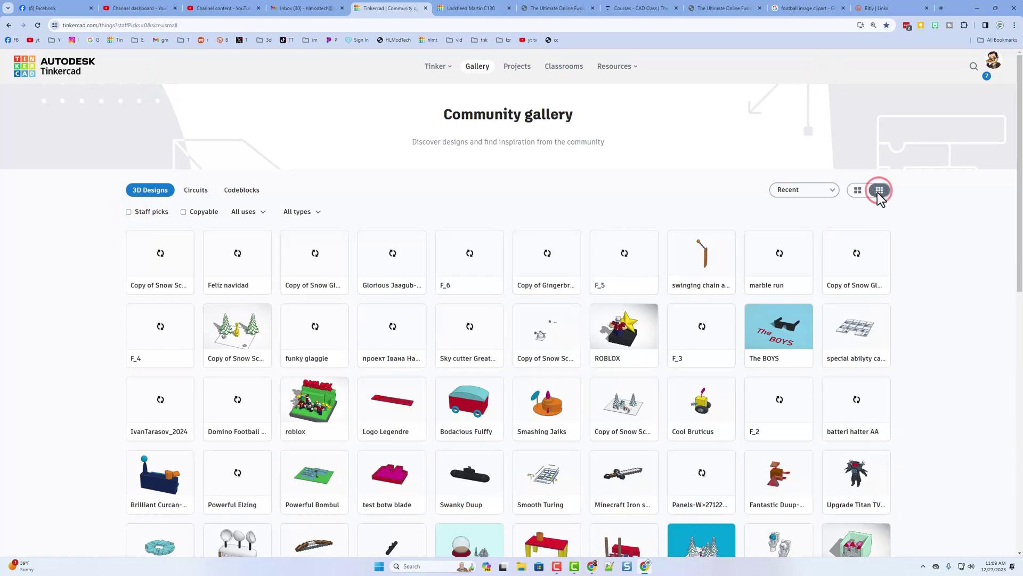
{"action": "scroll", "coordinate": [475, 178], "scroll_direction": "down", "scroll_amount": 1}
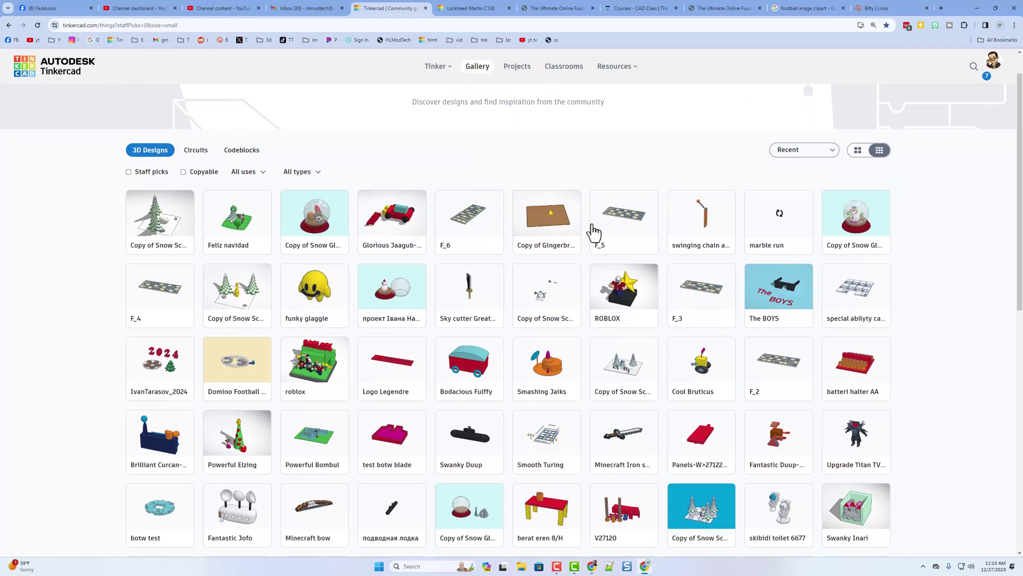
Open the first Copy of Snow Globe design in the gallery and give it the Awesome, A+ reaction.
{"action": "left_click", "coordinate": [317, 224]}
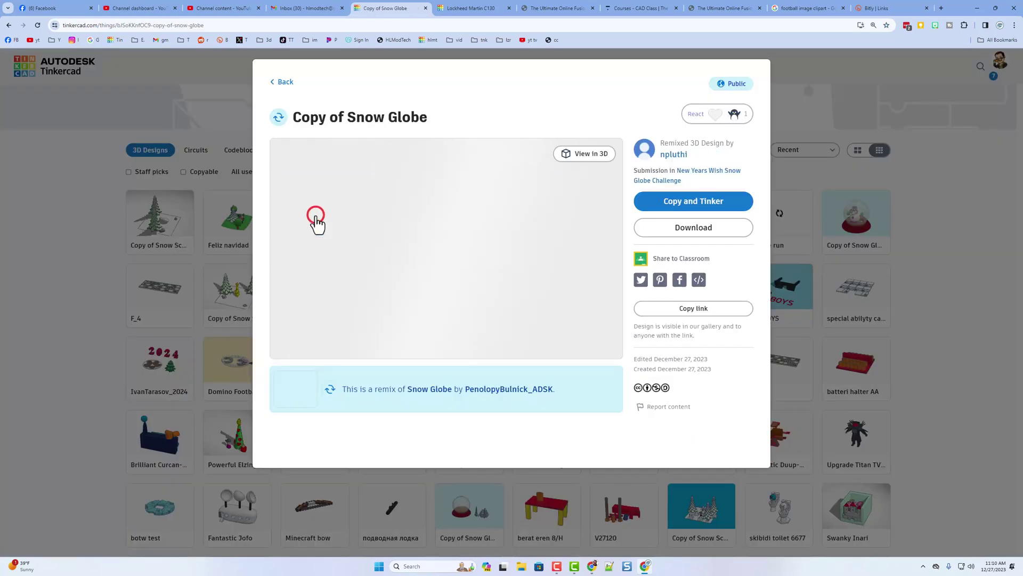
{"action": "left_click", "coordinate": [701, 117]}
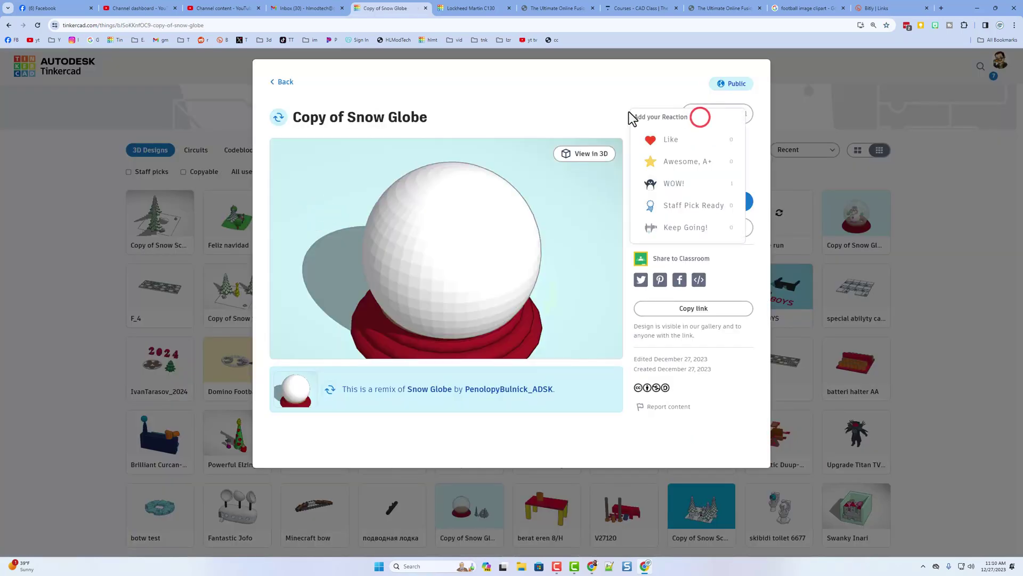
{"action": "left_click", "coordinate": [677, 162]}
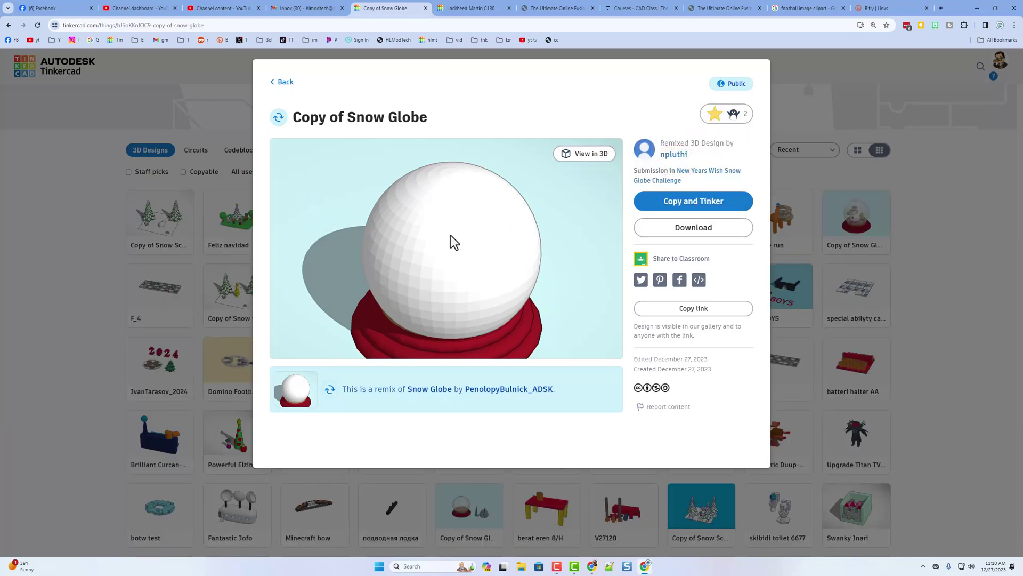
Inspect the Copy of Snow Globe model in the 3D viewer, and close the design's page.
{"action": "left_click", "coordinate": [583, 155]}
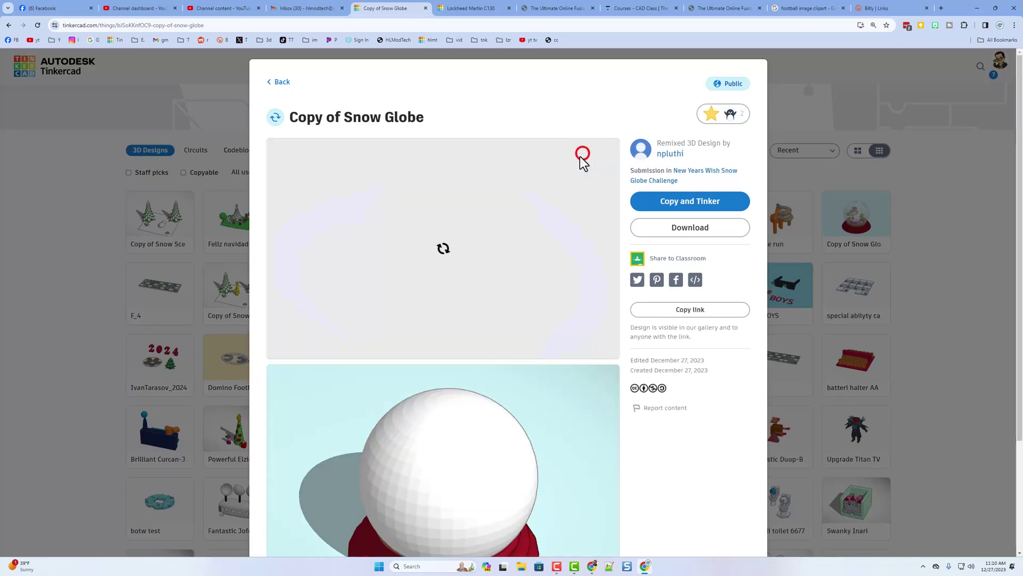
{"action": "left_click_drag", "start_coordinate": [493, 229], "coordinate": [449, 232]}
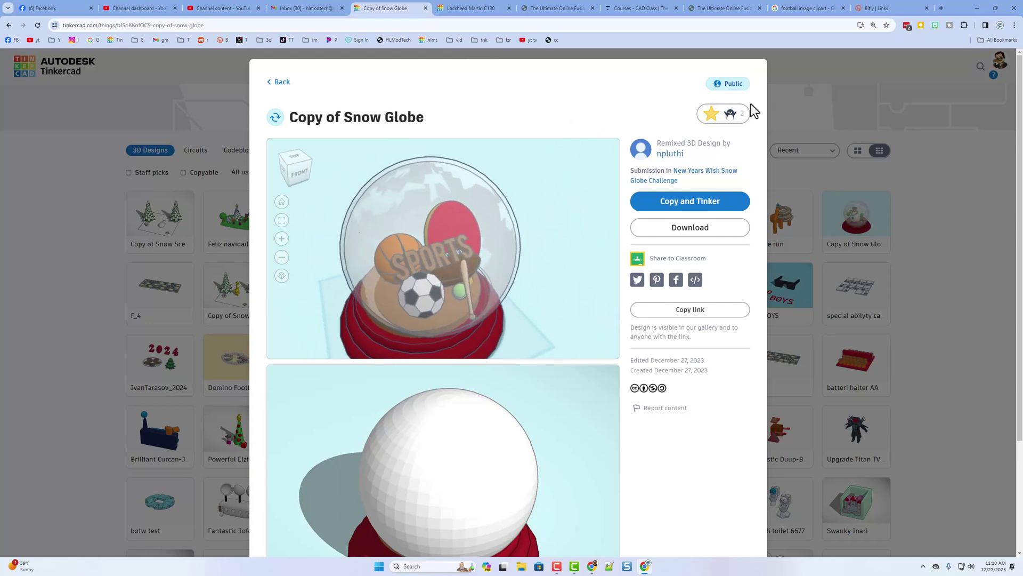
{"action": "left_click", "coordinate": [780, 103]}
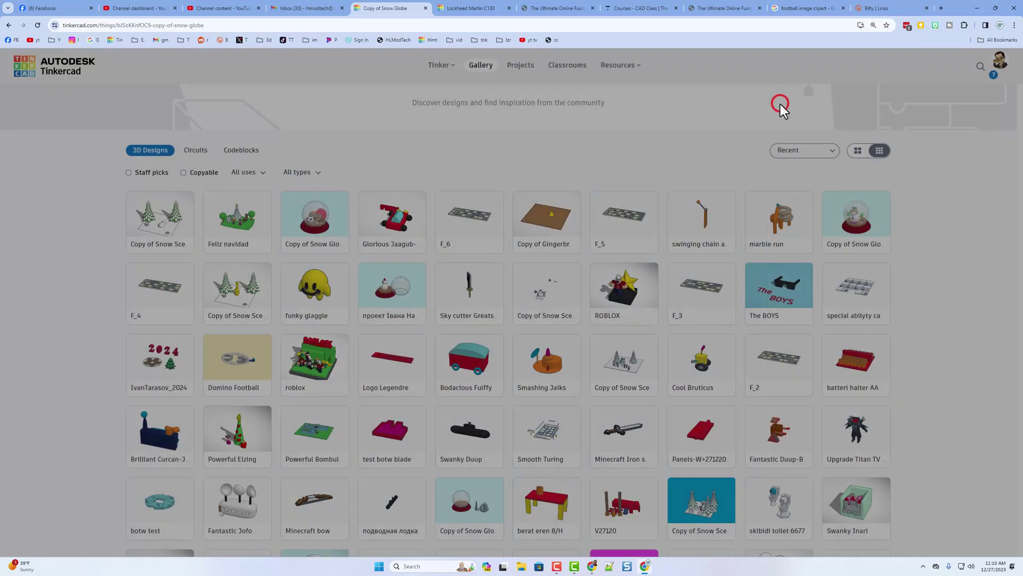
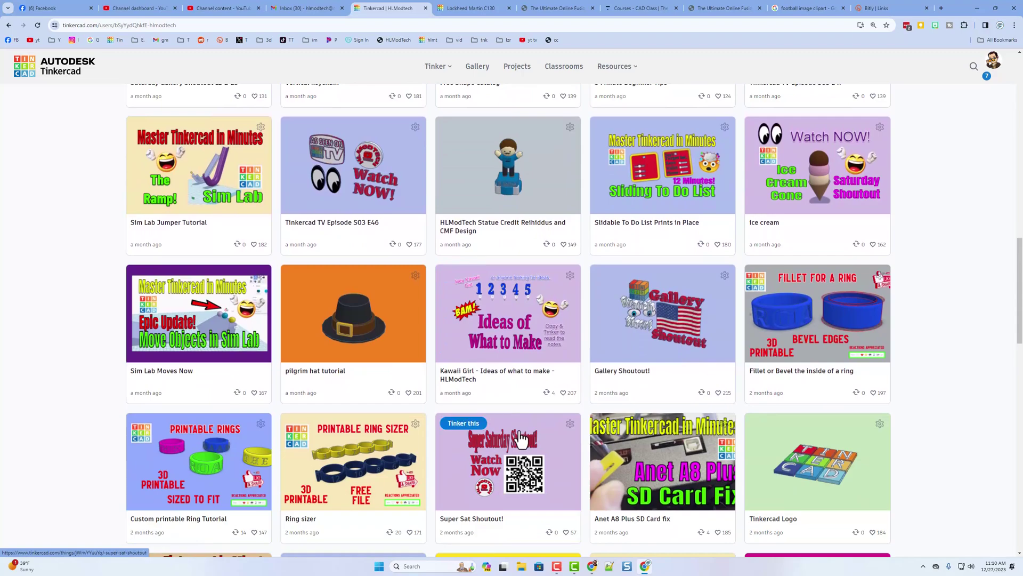
Open 5 Day 1 Tinkercad Projects to TRY! from the profile, check its reaction choices, and close the design.
{"action": "scroll", "coordinate": [522, 432], "scroll_direction": "up", "scroll_amount": 20}
{"action": "scroll", "coordinate": [526, 415], "scroll_direction": "up", "scroll_amount": 3}
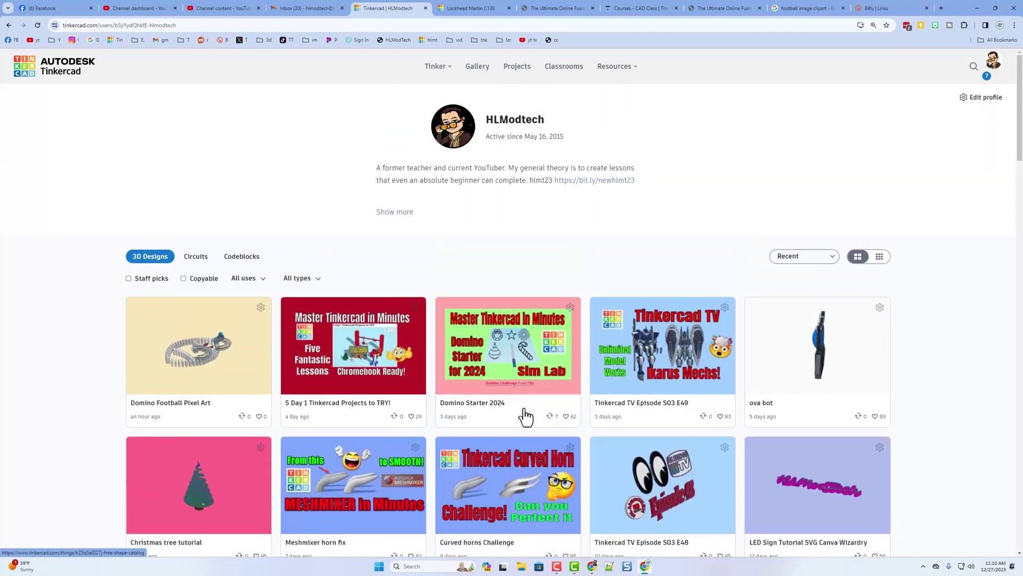
{"action": "scroll", "coordinate": [523, 414], "scroll_direction": "down", "scroll_amount": 3}
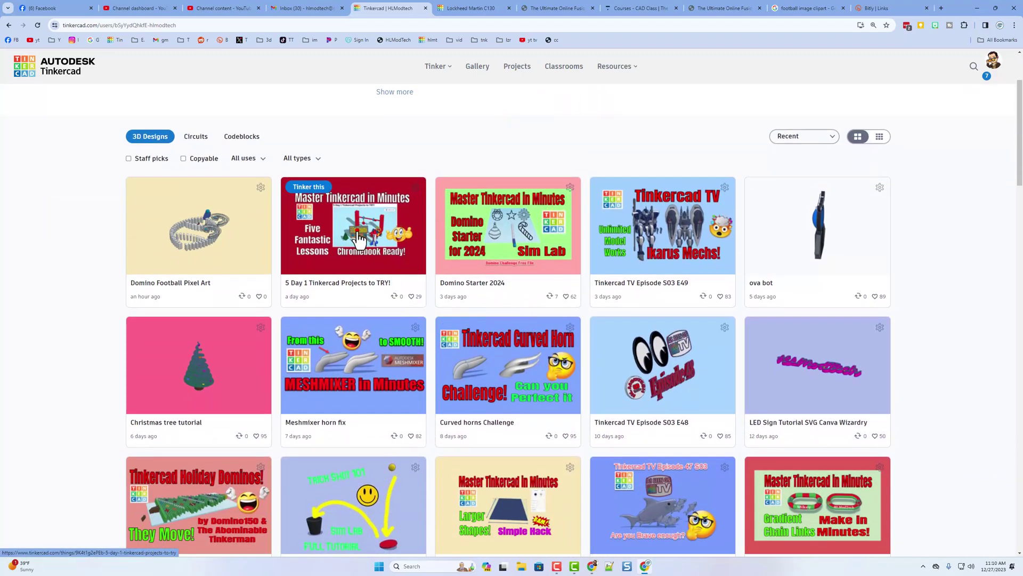
{"action": "left_click", "coordinate": [359, 239]}
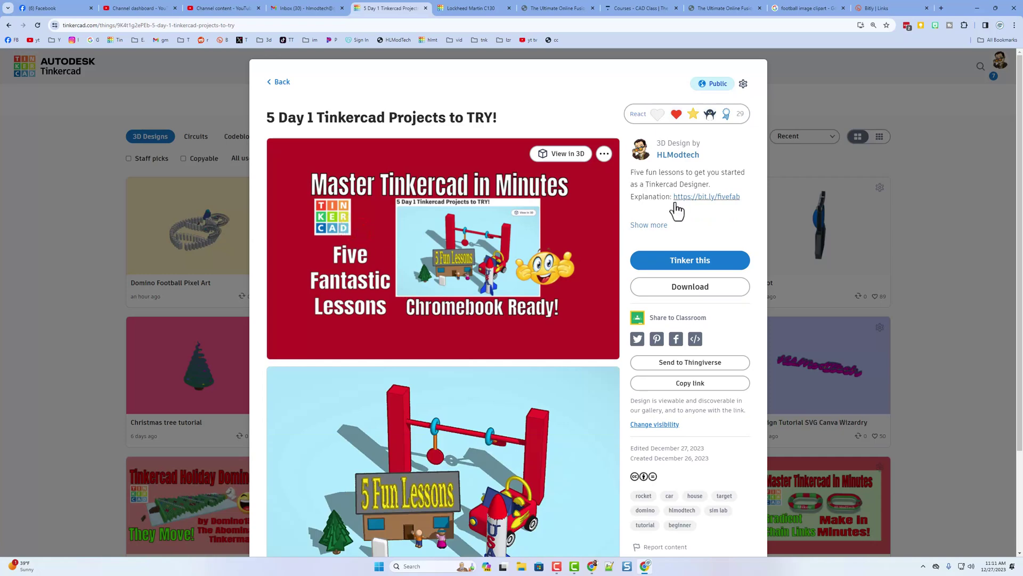
{"action": "left_click", "coordinate": [641, 118]}
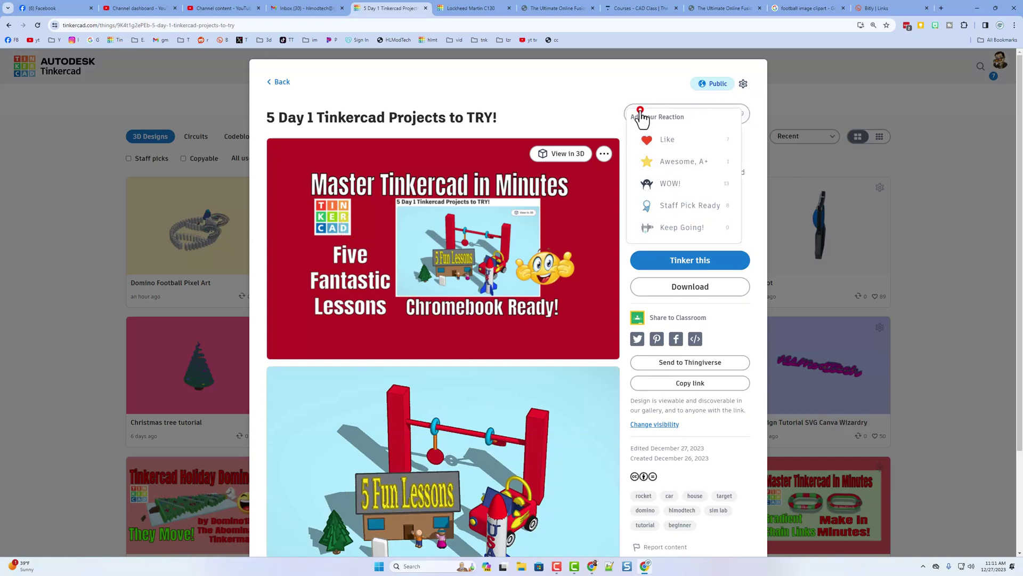
{"action": "left_click", "coordinate": [231, 91]}
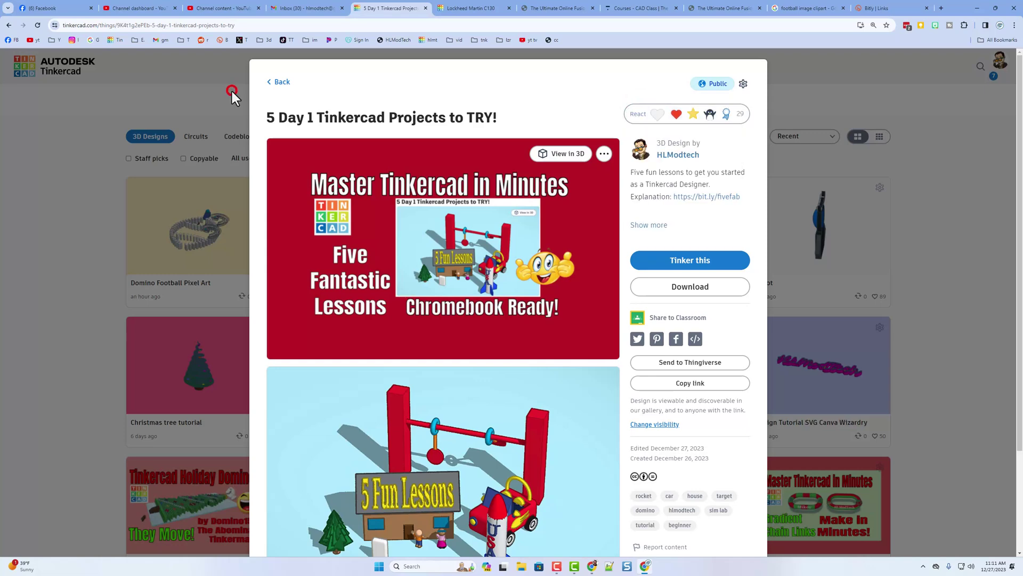
{"action": "left_click", "coordinate": [232, 91]}
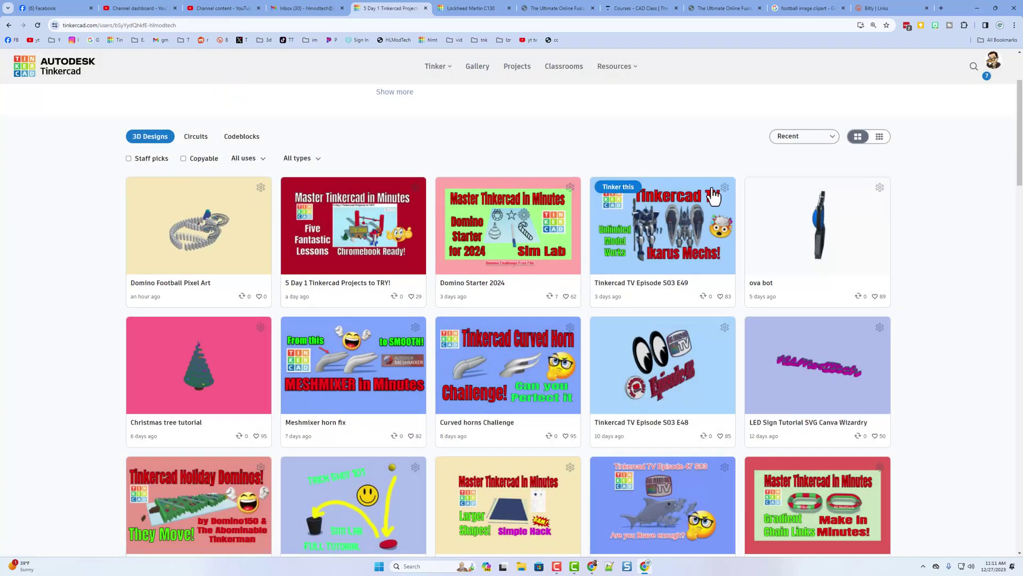
Sort the profile's 3D designs by Reactions.
{"action": "left_click", "coordinate": [789, 137]}
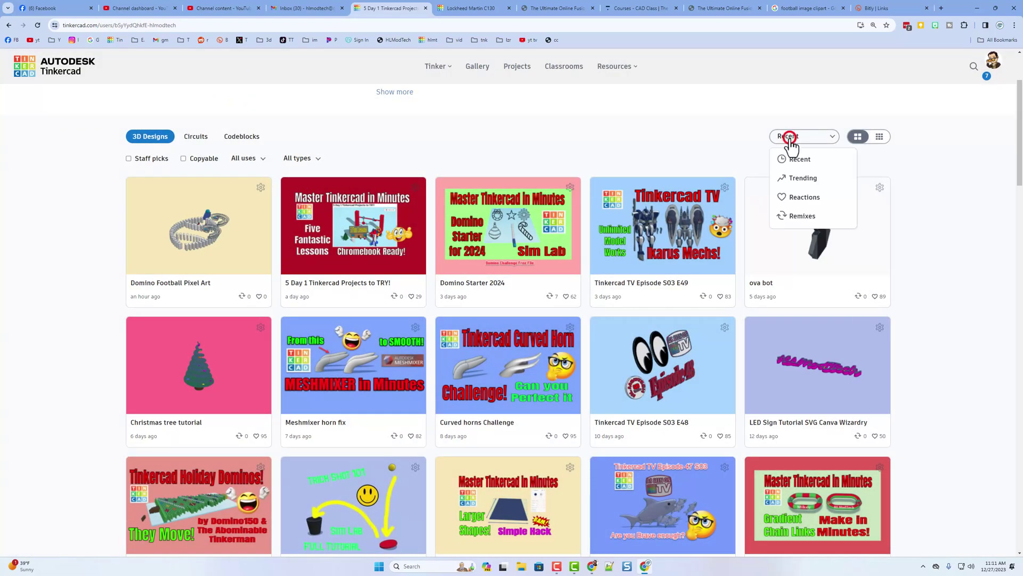
{"action": "left_click", "coordinate": [791, 203]}
{"action": "scroll", "coordinate": [208, 187], "scroll_direction": "down", "scroll_amount": 3}
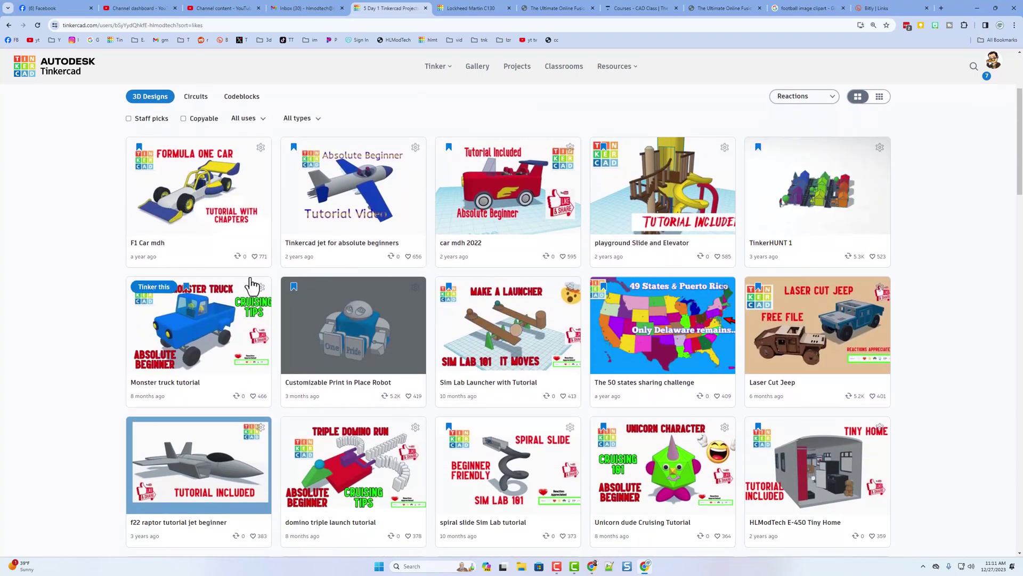
Open the f22 raptor tutorial jet beginner design, expand its full description, and return to the profile's design list.
{"action": "left_click", "coordinate": [198, 421]}
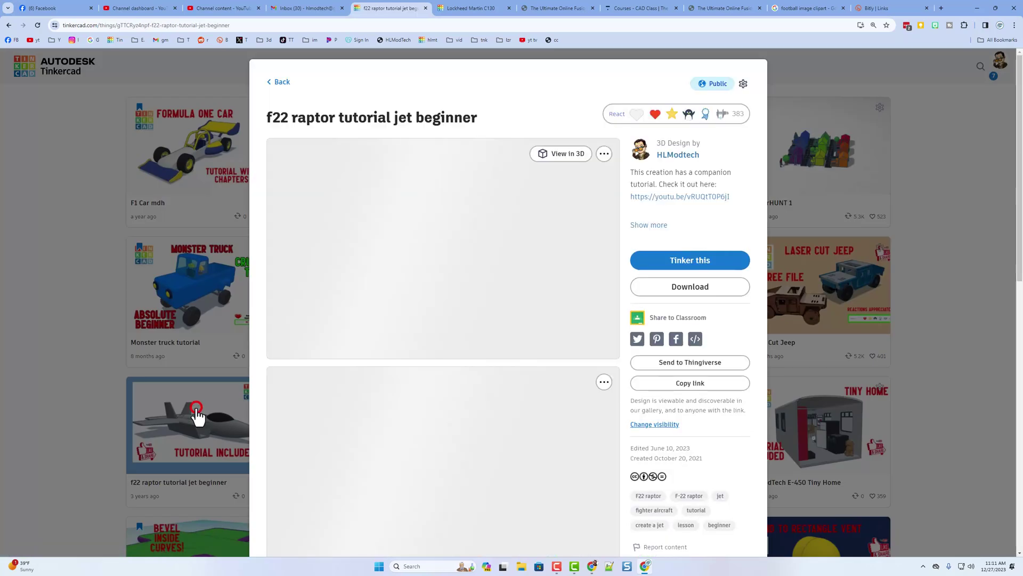
{"action": "left_click", "coordinate": [649, 224]}
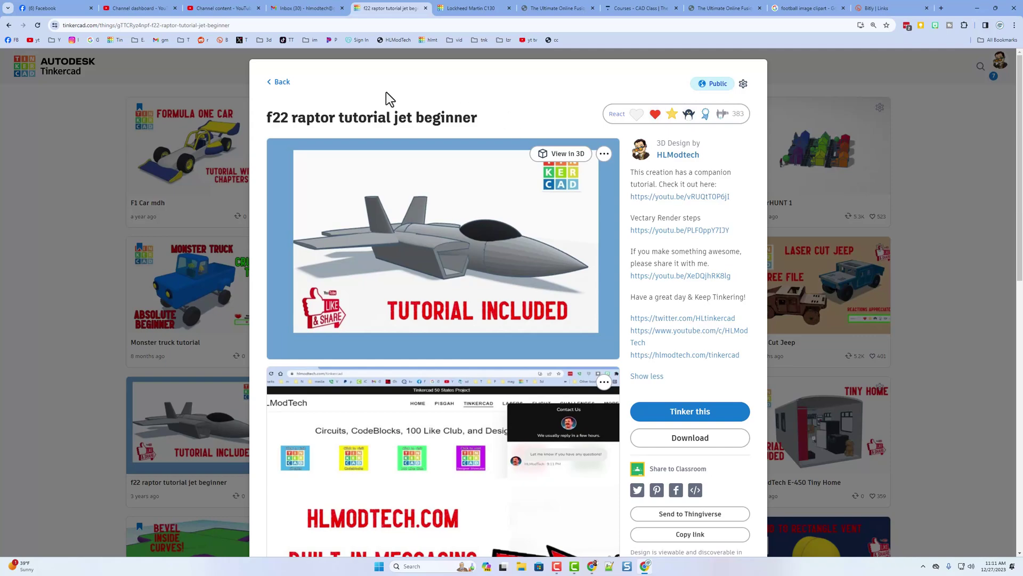
{"action": "left_click", "coordinate": [200, 85]}
{"action": "scroll", "coordinate": [288, 213], "scroll_direction": "down", "scroll_amount": 2}
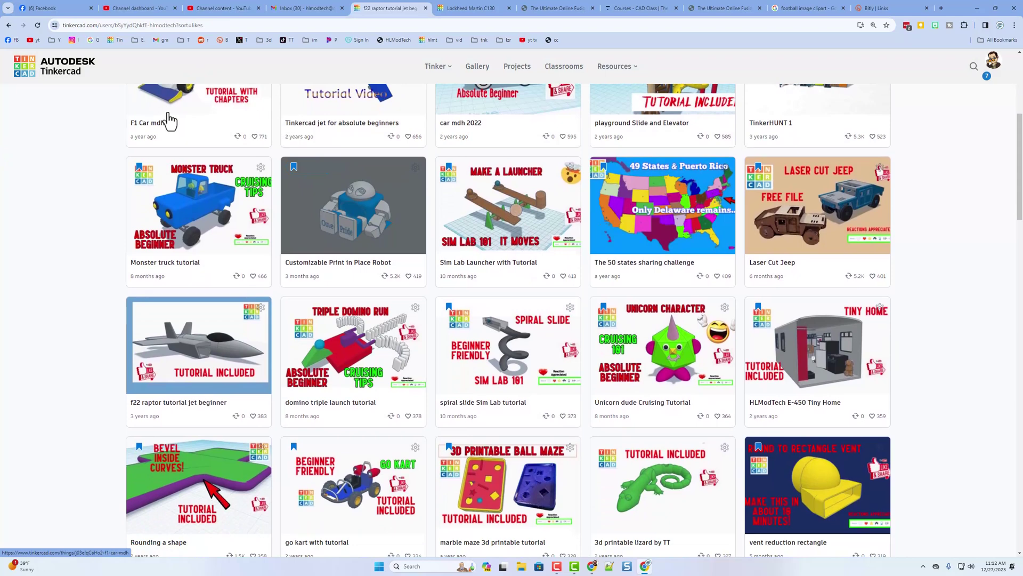
{"action": "scroll", "coordinate": [80, 125], "scroll_direction": "up", "scroll_amount": 2}
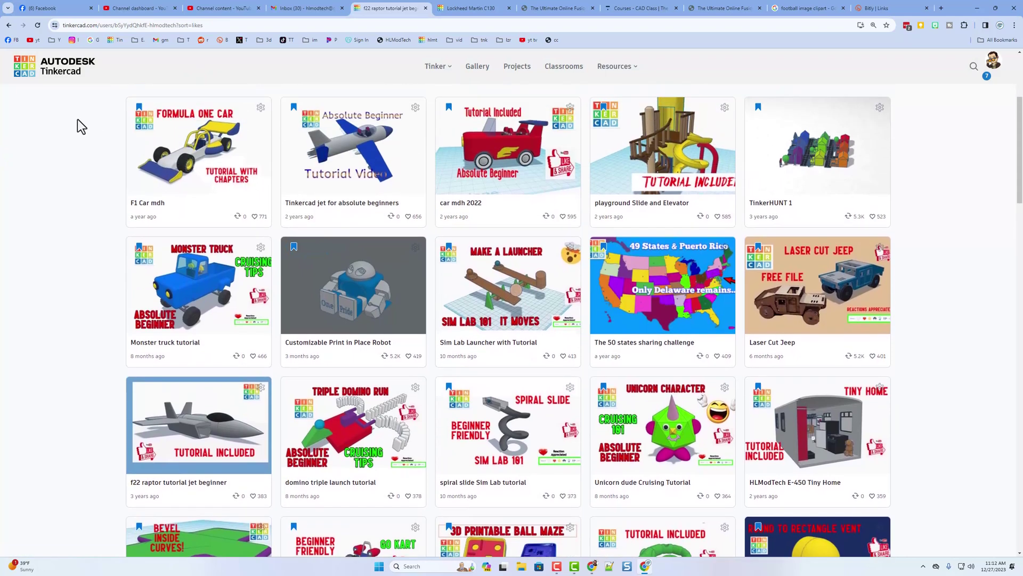
Follow the bit.ly/newhlmt23 link in the profile description, continuing to the external site.
{"action": "scroll", "coordinate": [80, 125], "scroll_direction": "up", "scroll_amount": 5}
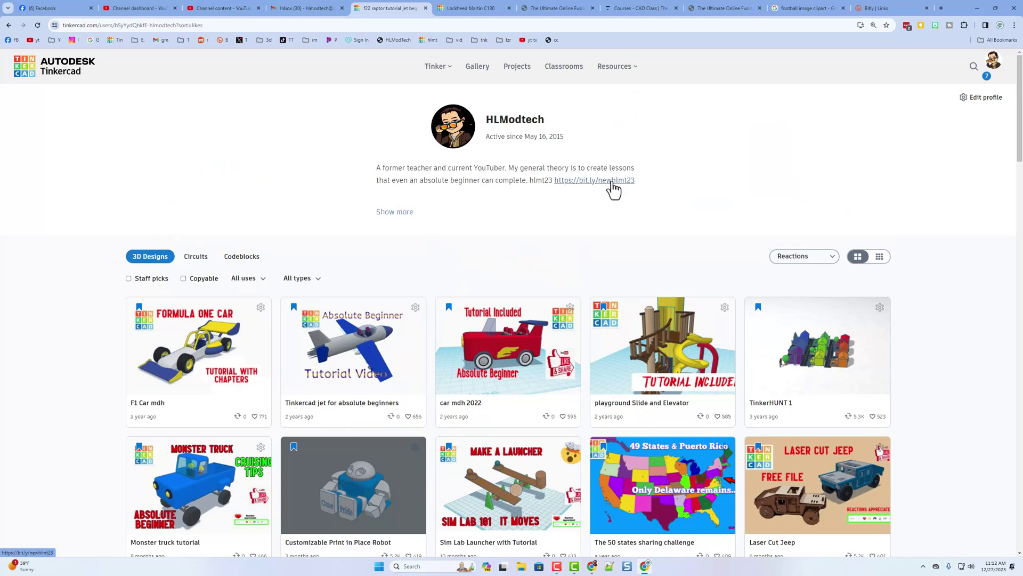
{"action": "left_click", "coordinate": [612, 180]}
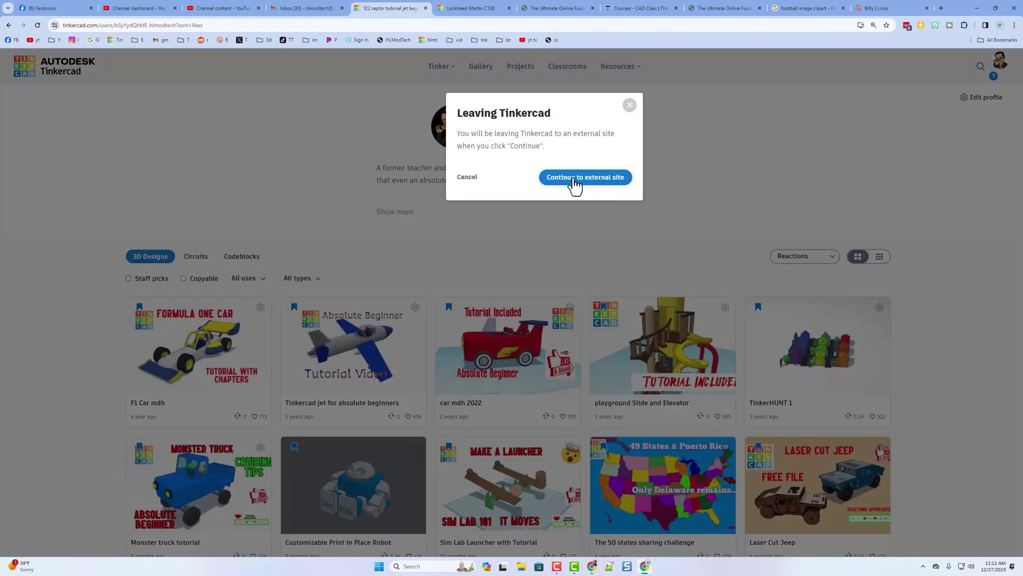
{"action": "left_click", "coordinate": [574, 180]}
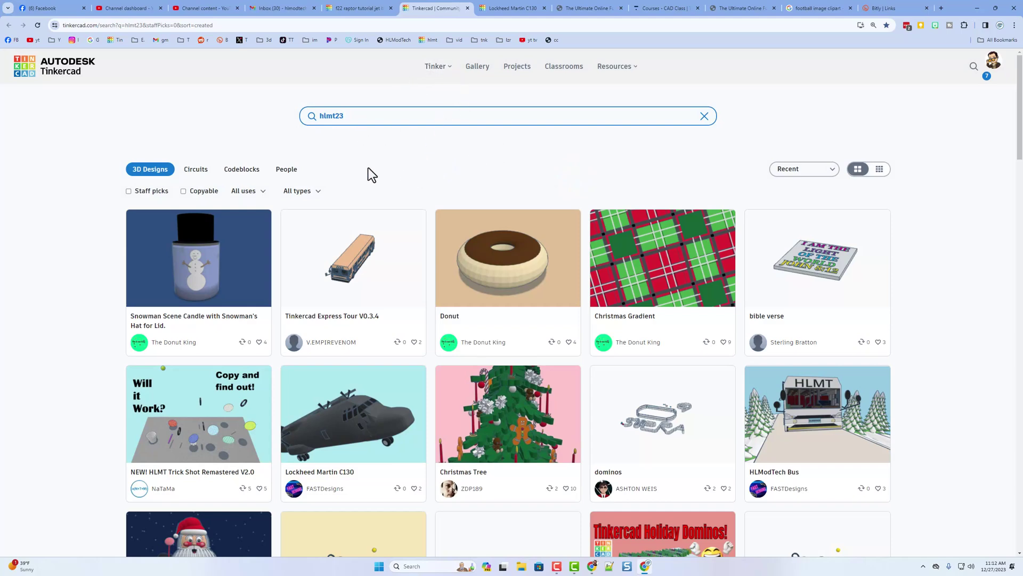
Open the Christmas Gradient design from the hlmt23 results, check its reaction choices, and close the design.
{"action": "scroll", "coordinate": [342, 178], "scroll_direction": "down", "scroll_amount": 2}
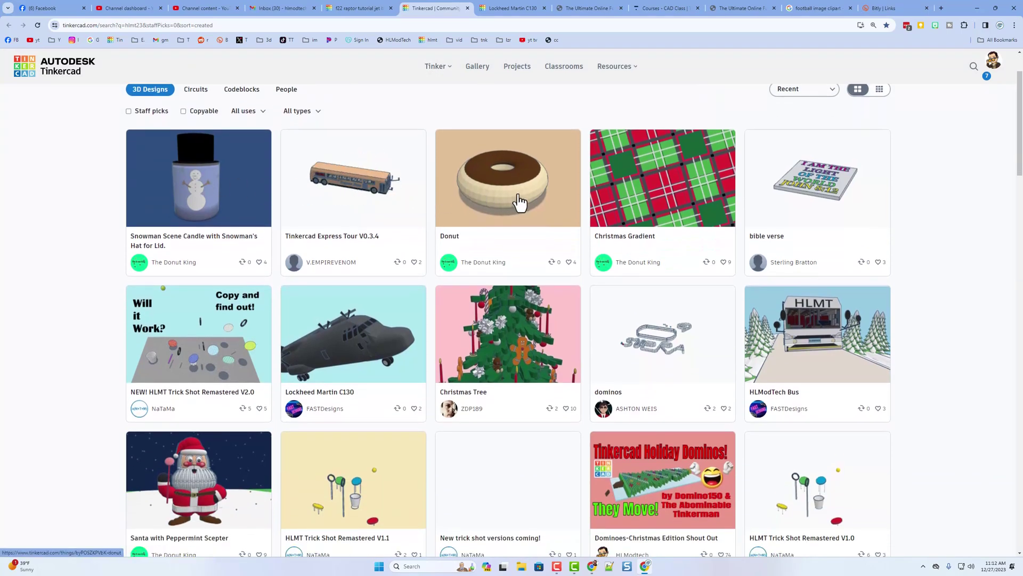
{"action": "left_click", "coordinate": [653, 189]}
{"action": "mouse_move", "coordinate": [701, 124]}
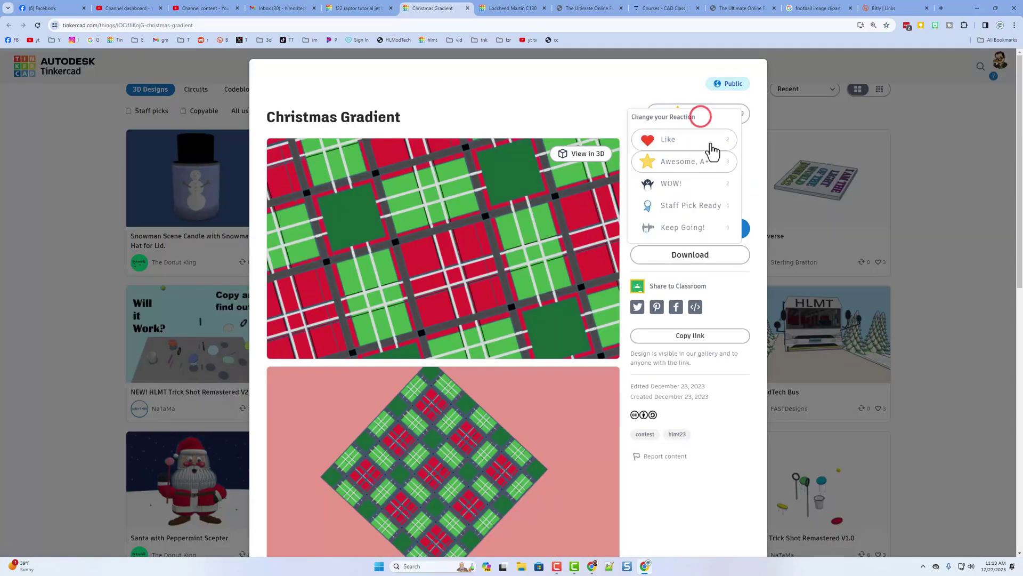
{"action": "left_click", "coordinate": [687, 53]}
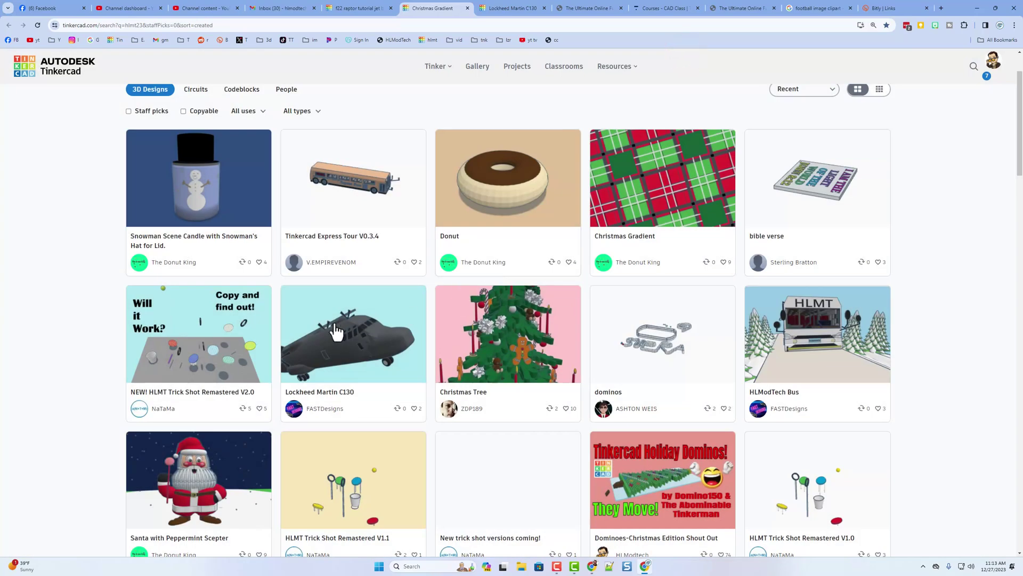
Open the Lockheed Martin C130 design from the hlmt23 results and change its reaction to Awesome, A+.
{"action": "left_click", "coordinate": [373, 344]}
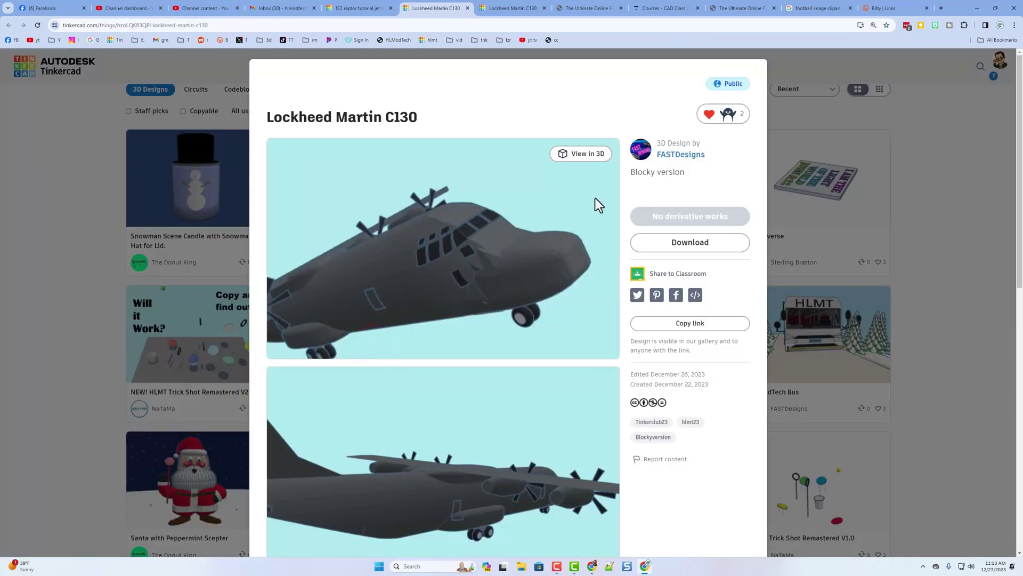
{"action": "left_click", "coordinate": [721, 112]}
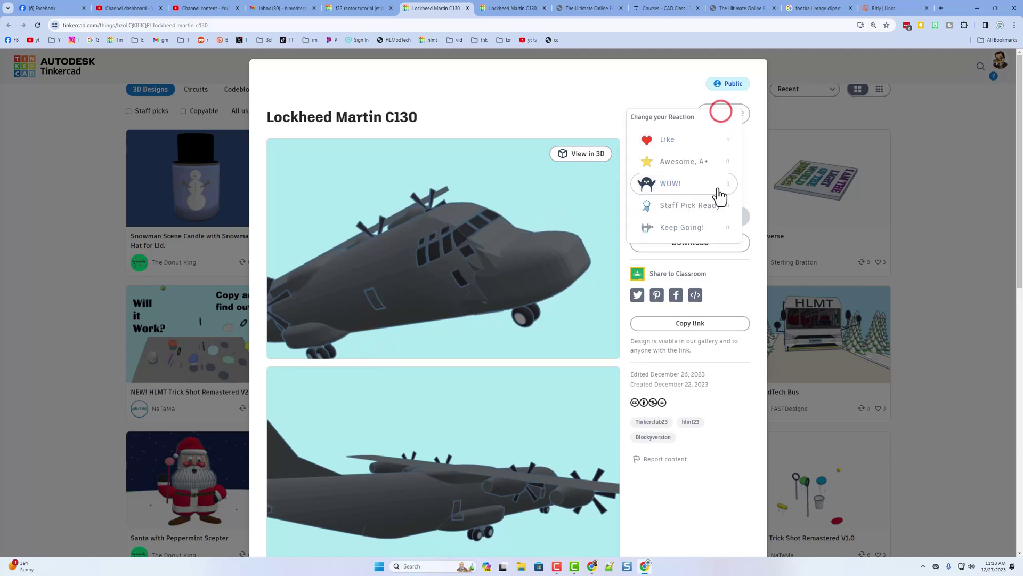
{"action": "left_click", "coordinate": [696, 162]}
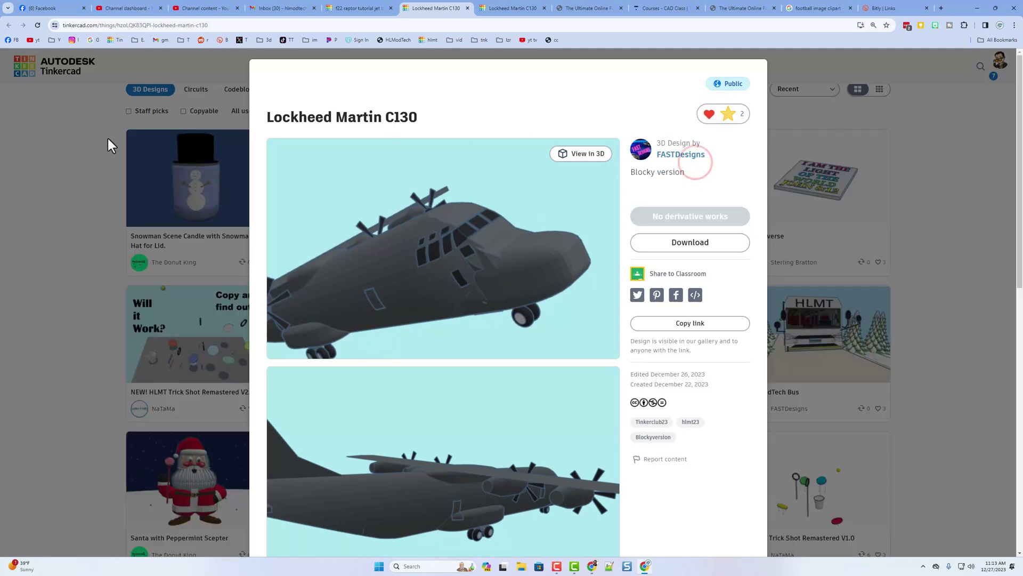
Return to the Domino Football Pixel Art design in the editor and view the domino layout from above.
{"action": "key", "text": "ctrl+shift+Tab"}
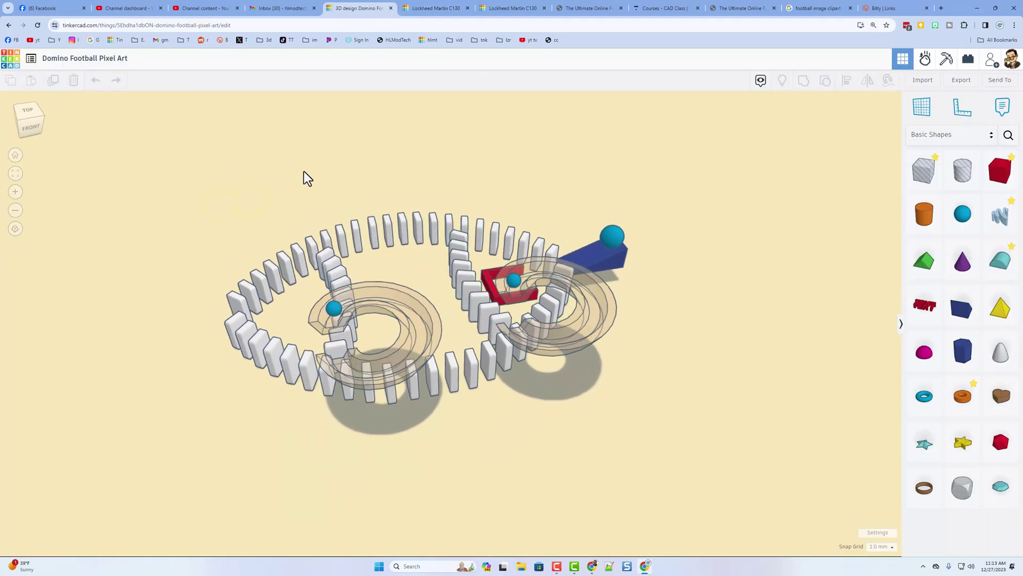
{"action": "right_click_drag", "start_coordinate": [304, 172], "coordinate": [240, 231]}
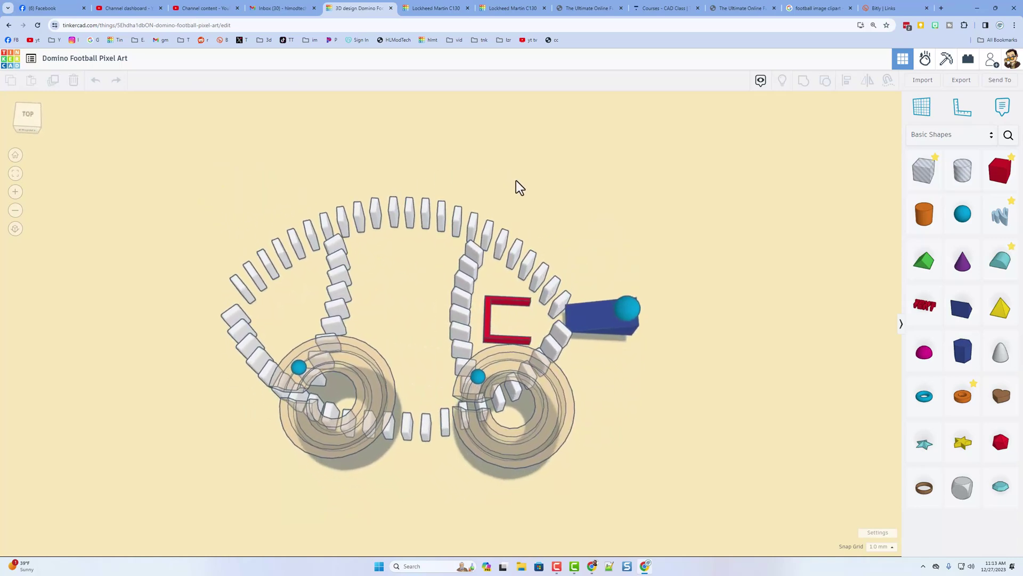
{"action": "mouse_move", "coordinate": [620, 191]}
{"action": "right_mouse_down"}
{"action": "mouse_move", "coordinate": [573, 162]}
{"action": "mouse_move", "coordinate": [582, 146]}
{"action": "mouse_move", "coordinate": [622, 185]}
{"action": "right_mouse_up"}
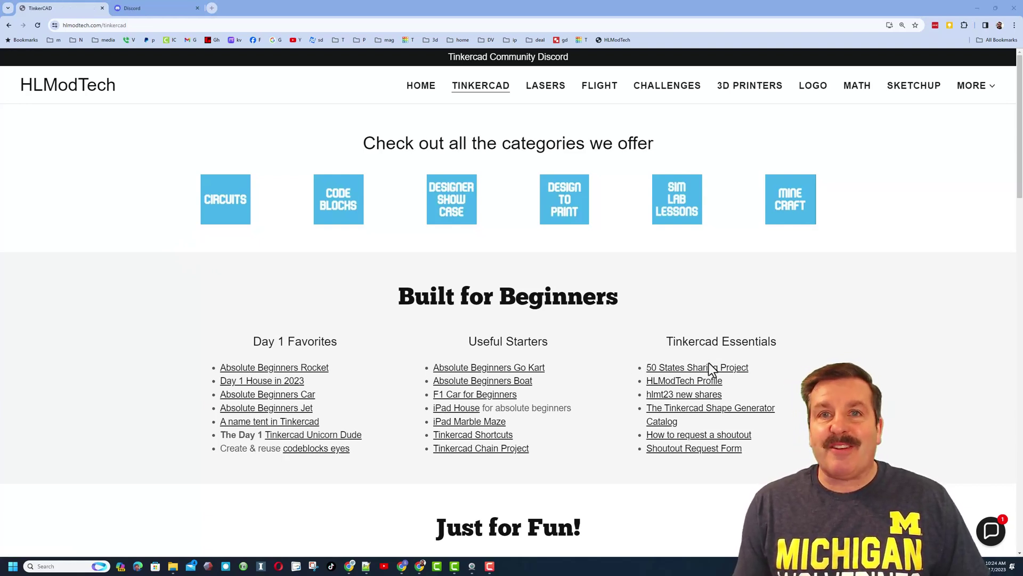
Check the HLModTech site's Contact Us chat, close it, and follow the Tinkercad Community Discord link.
{"action": "left_click", "coordinate": [987, 533]}
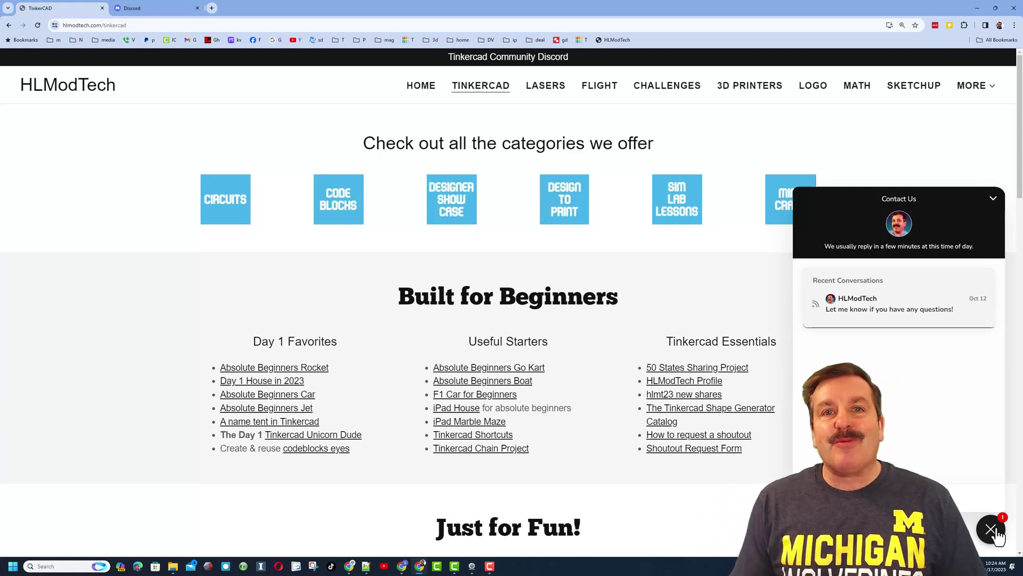
{"action": "left_click", "coordinate": [995, 530]}
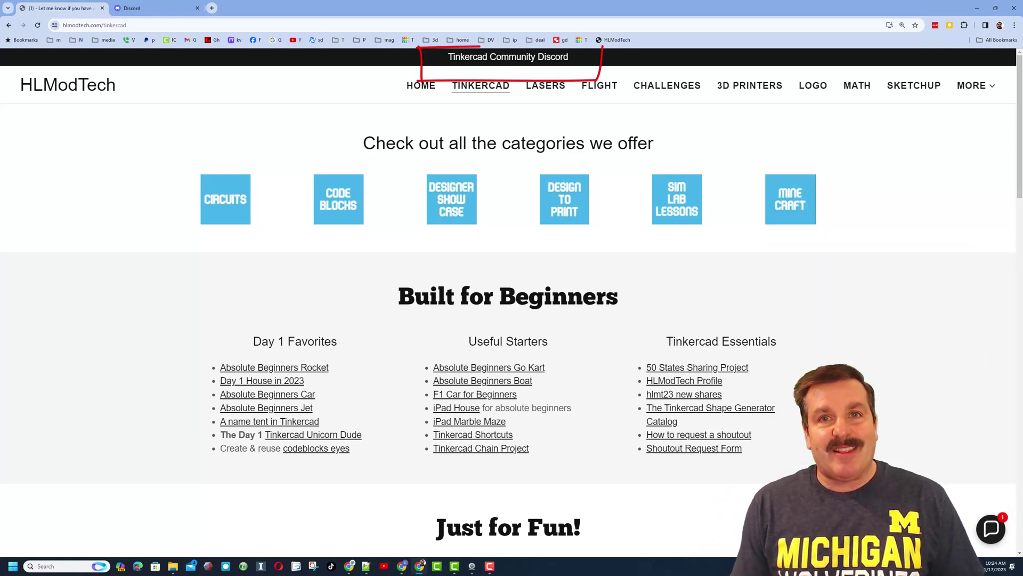
{"action": "left_click", "coordinate": [525, 67]}
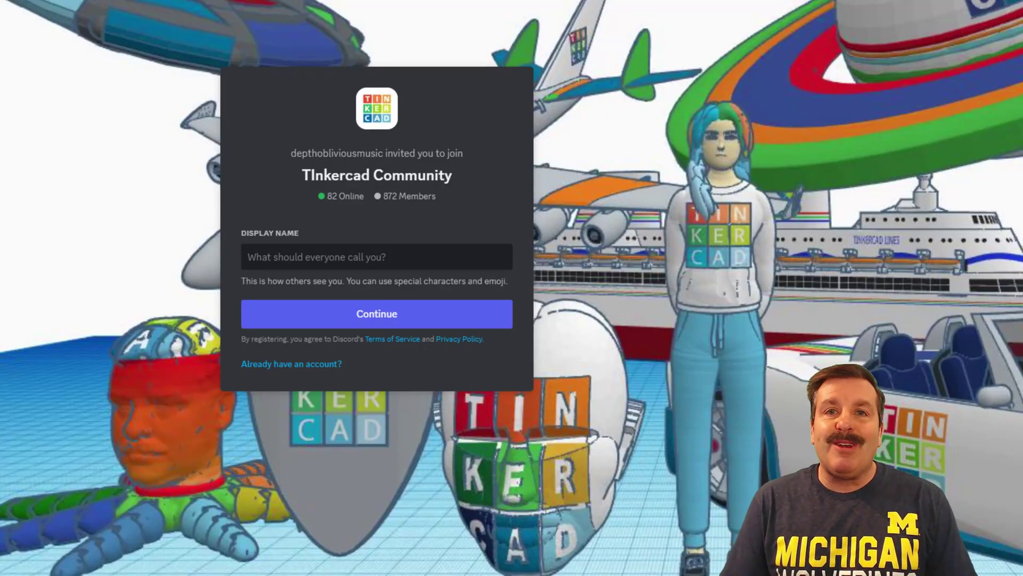